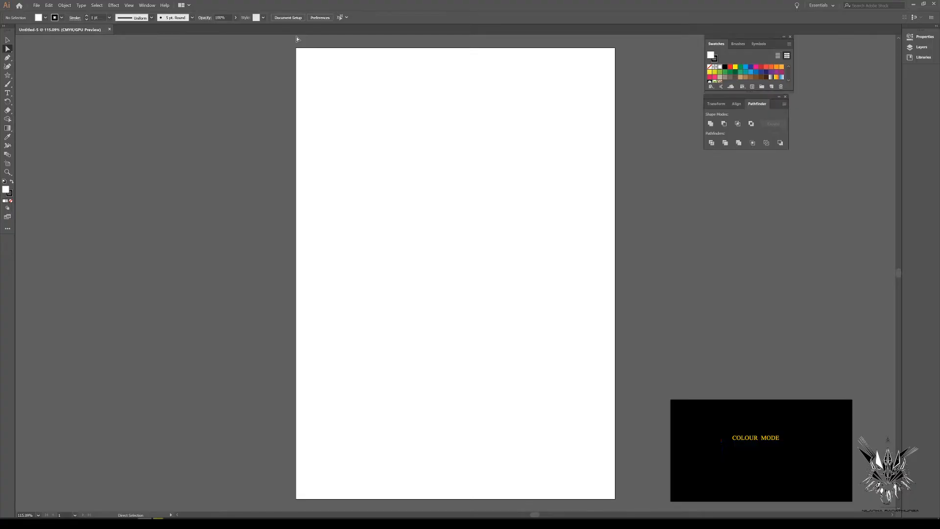
Step: Open the document raster effects settings and view the list of available workspaces
click(114, 5)
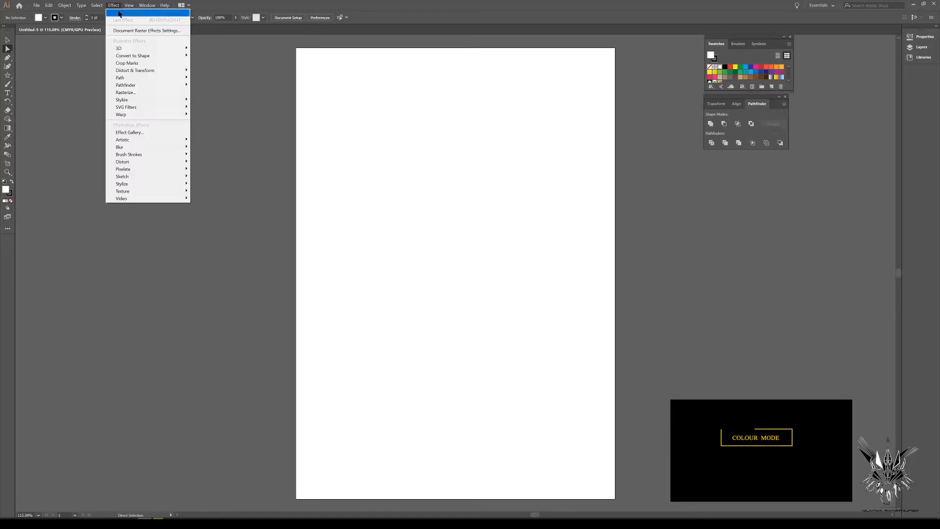
click(125, 31)
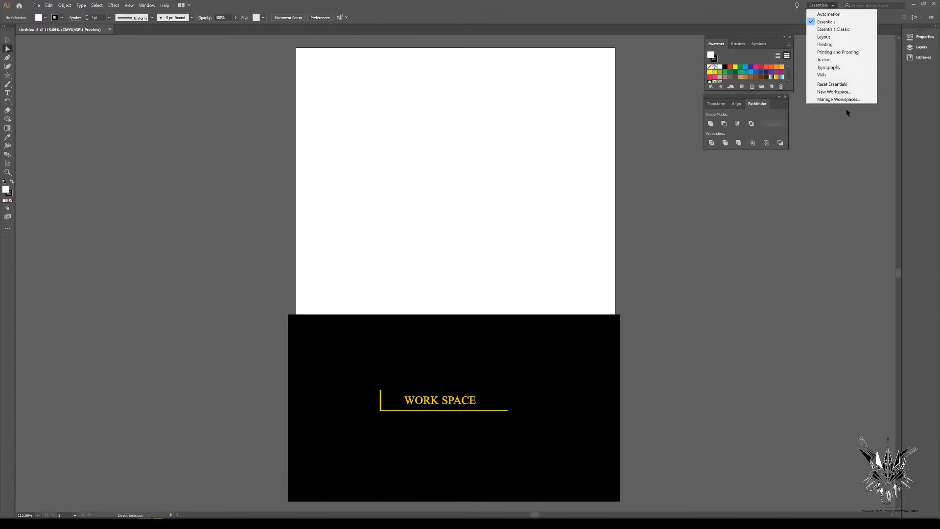
click(715, 13)
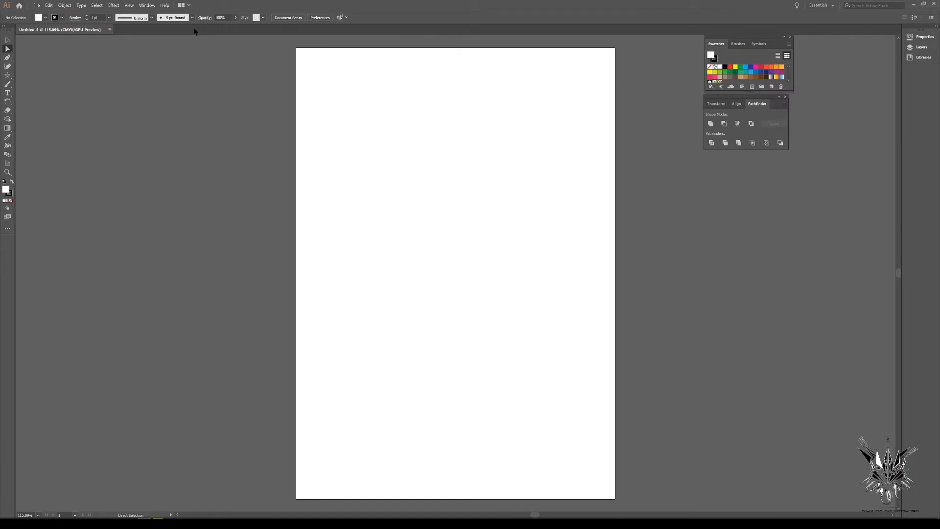
Step: Set the workspace to Essentials
click(147, 4)
mouse_move(277, 38)
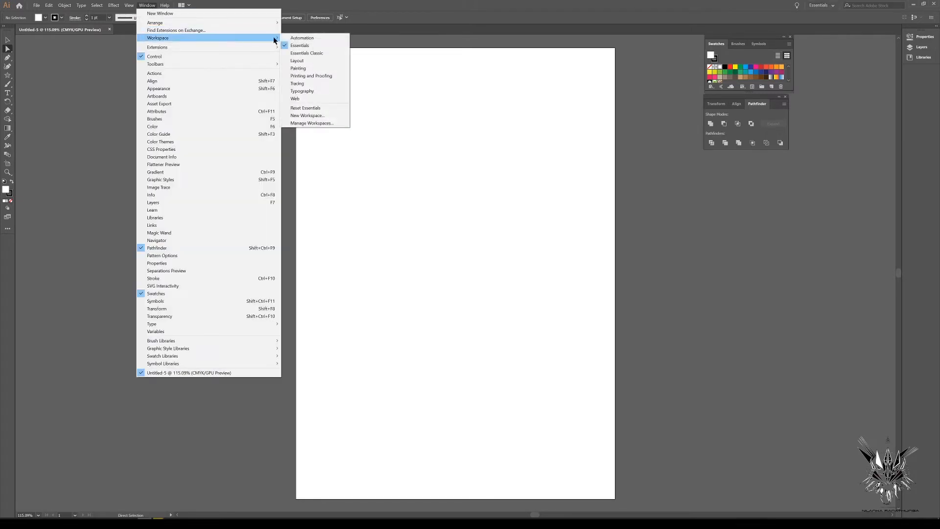
click(339, 46)
Step: Hide the Control bar and display it again
click(147, 4)
click(170, 56)
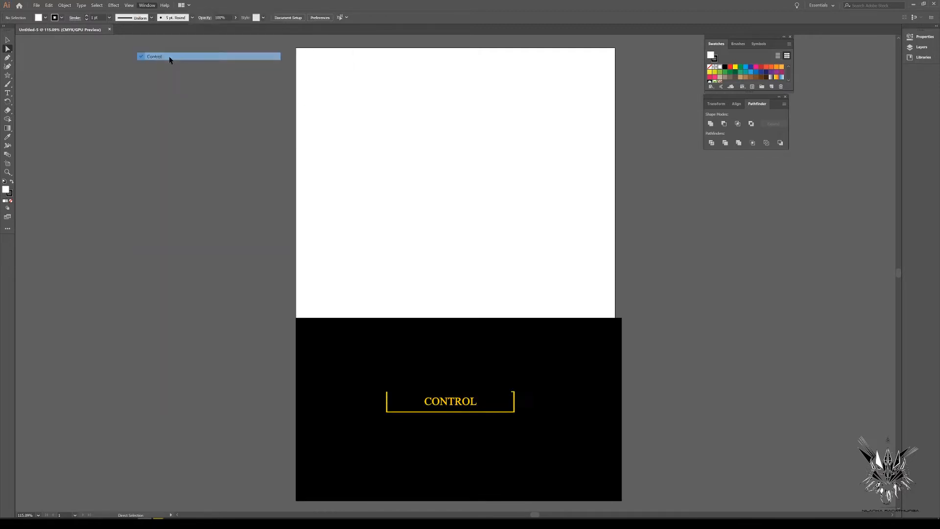
click(147, 5)
click(172, 58)
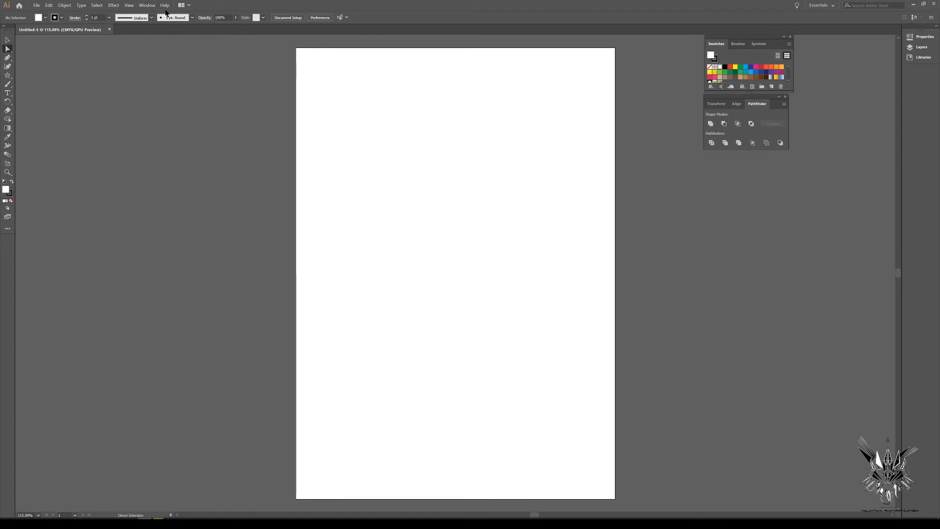
Step: Display the Layers panel and lengthen it to make room for more layers
click(146, 5)
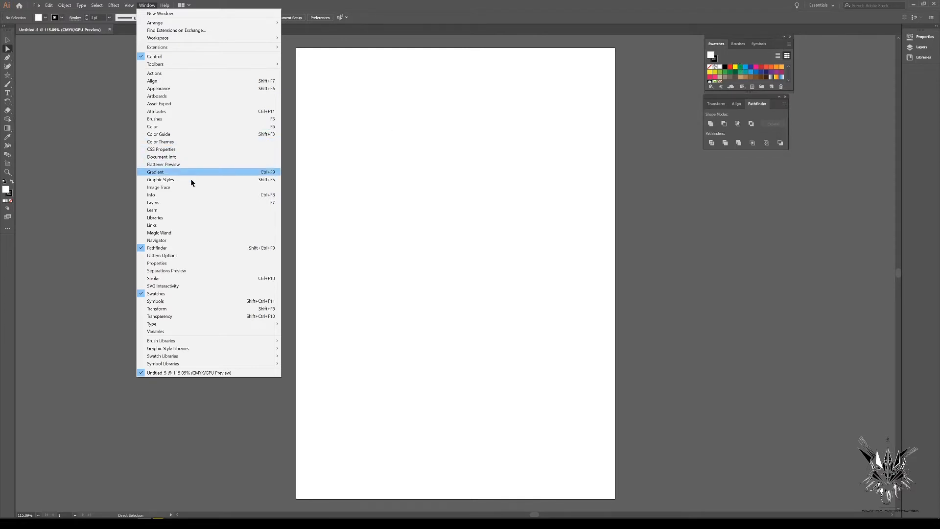
click(193, 203)
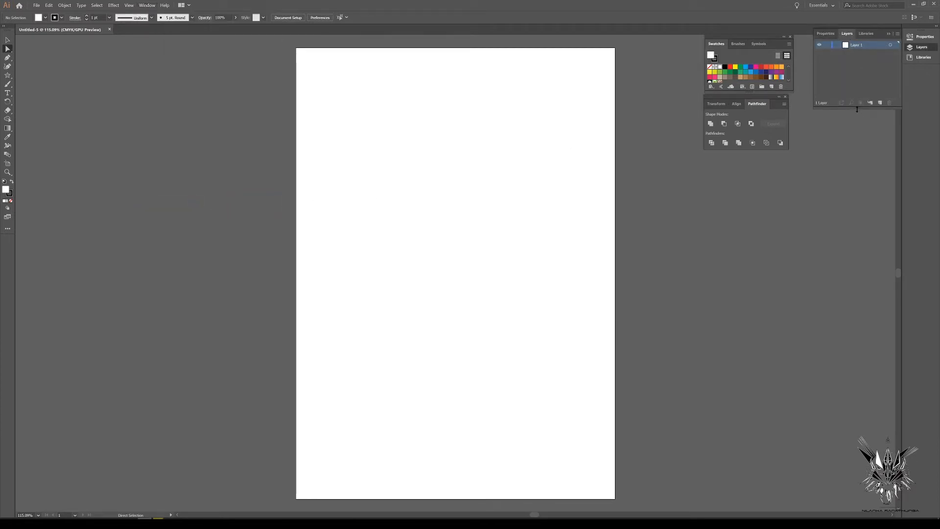
drag(858, 107, 864, 424)
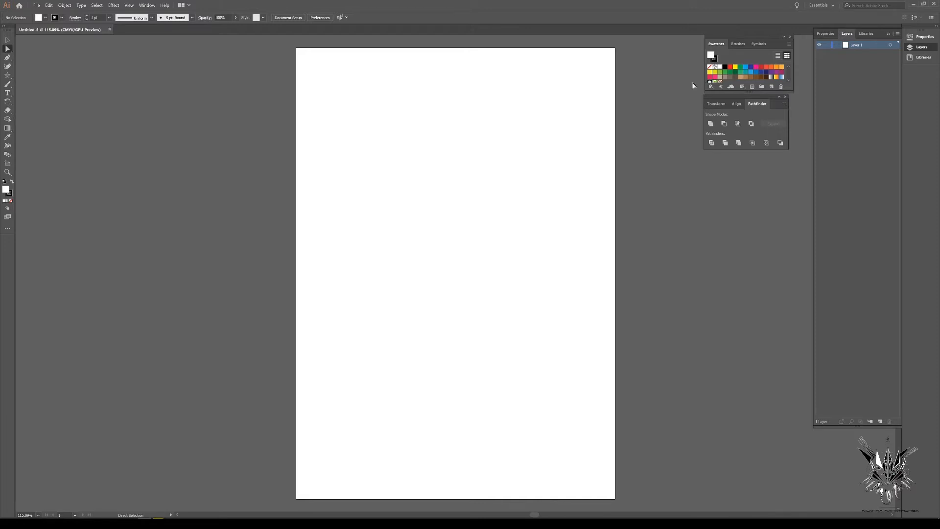
Step: Switch Layer 1 to outline view and back to preview
ctrl+click(820, 45)
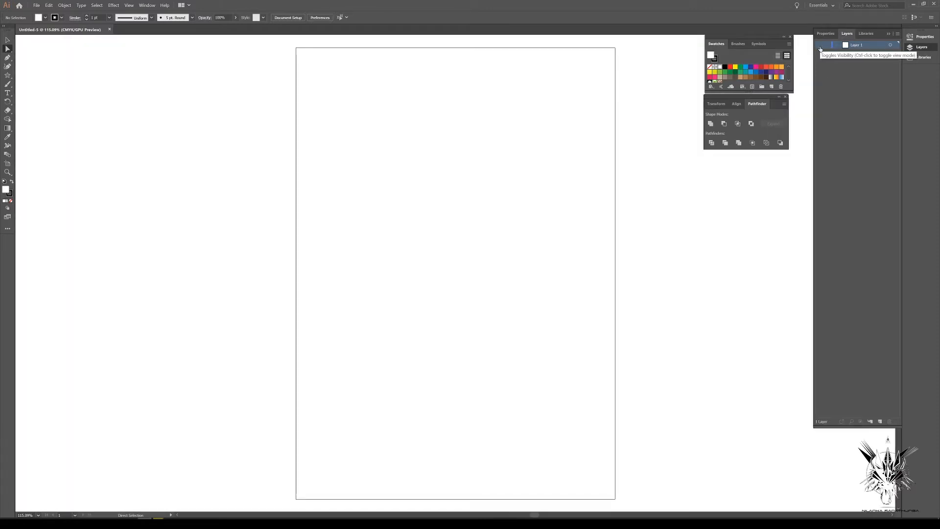
ctrl+click(821, 46)
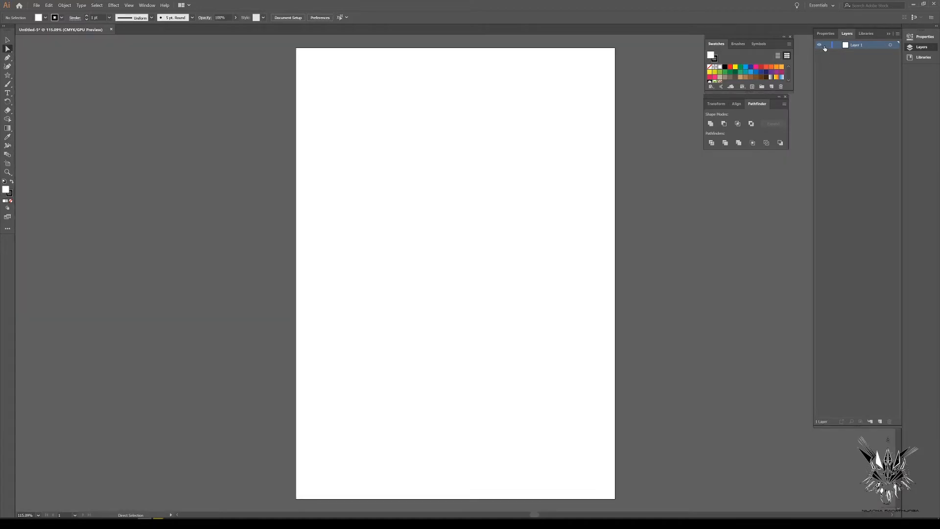
click(827, 45)
Step: Switch the toolbar to the advanced set so it shows the full range of tools
click(7, 229)
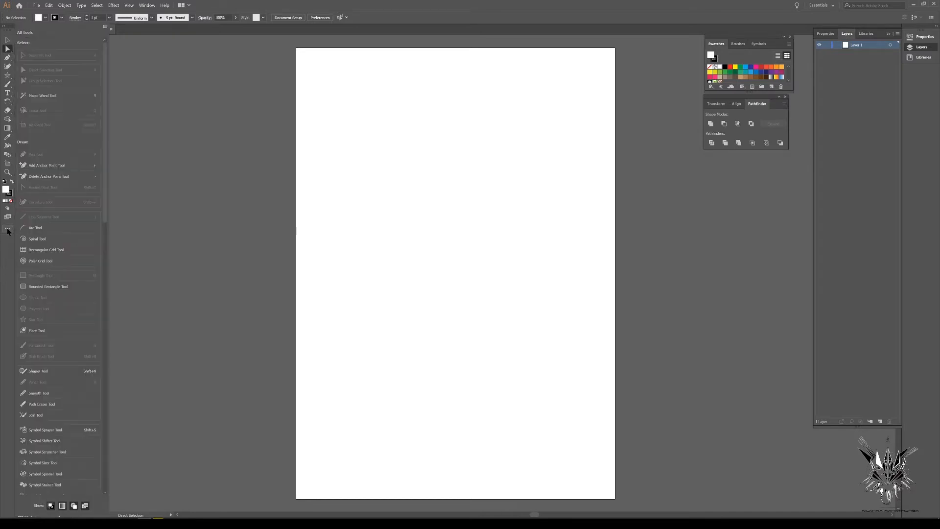
click(105, 28)
click(119, 38)
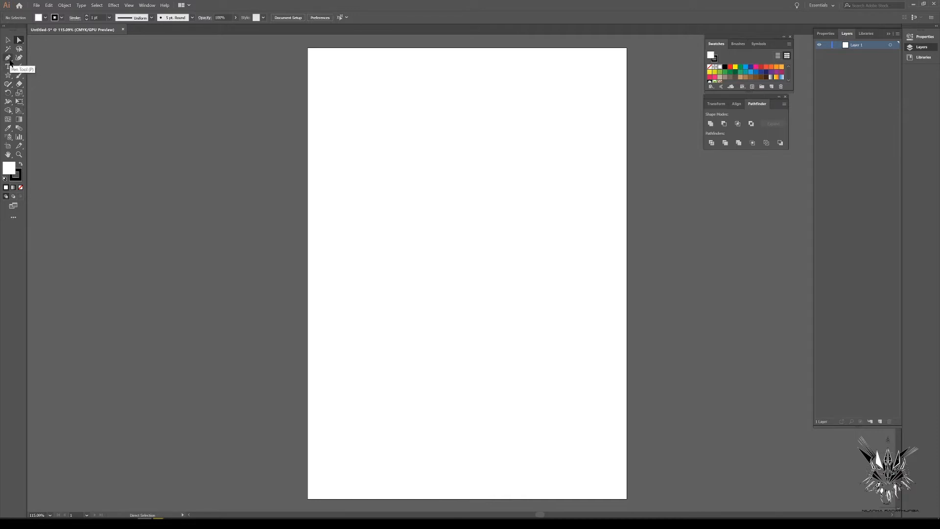
Step: Detach the shape tools as a floating group and draw a rectangle about 100.5 × 79.9 mm in the artboard's upper middle
drag(9, 75, 178, 99)
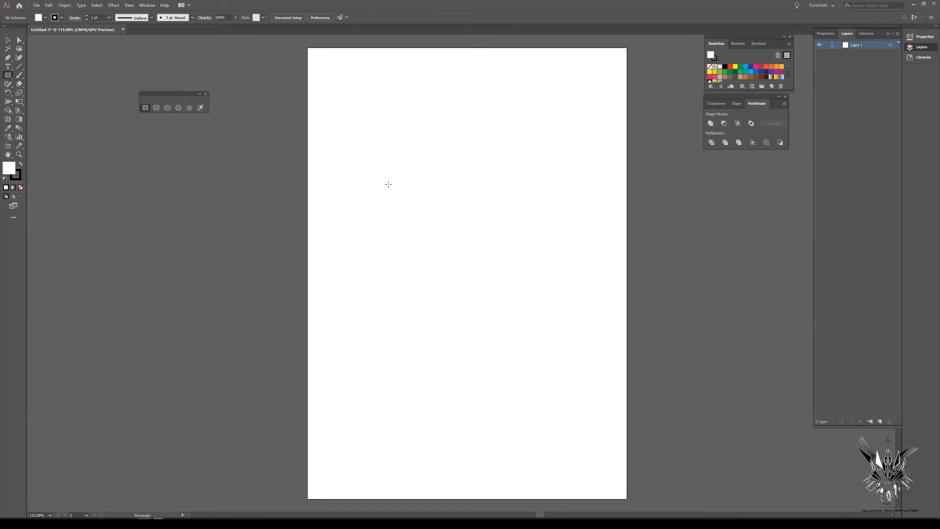
drag(383, 165, 537, 286)
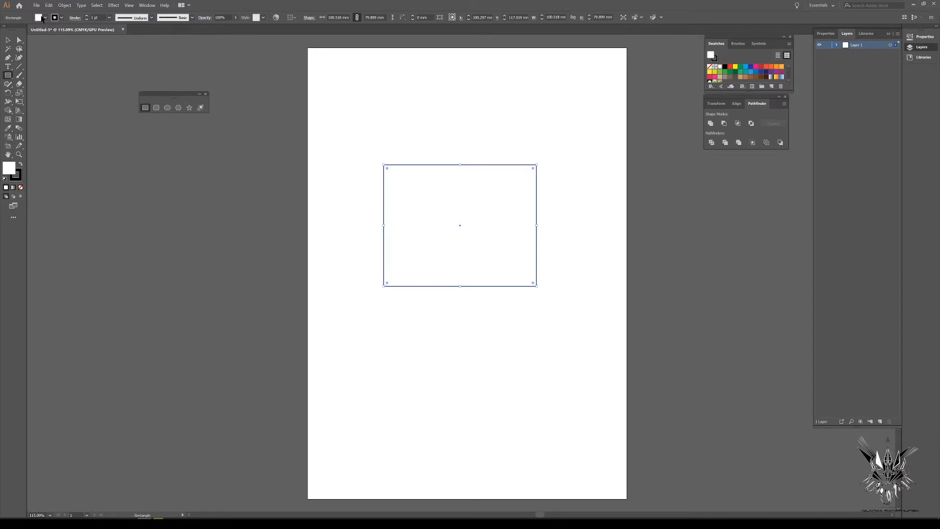
Step: Try a yellow fill on the rectangle, set its fill to none and thicken its black stroke to 12 pt
click(44, 19)
click(31, 30)
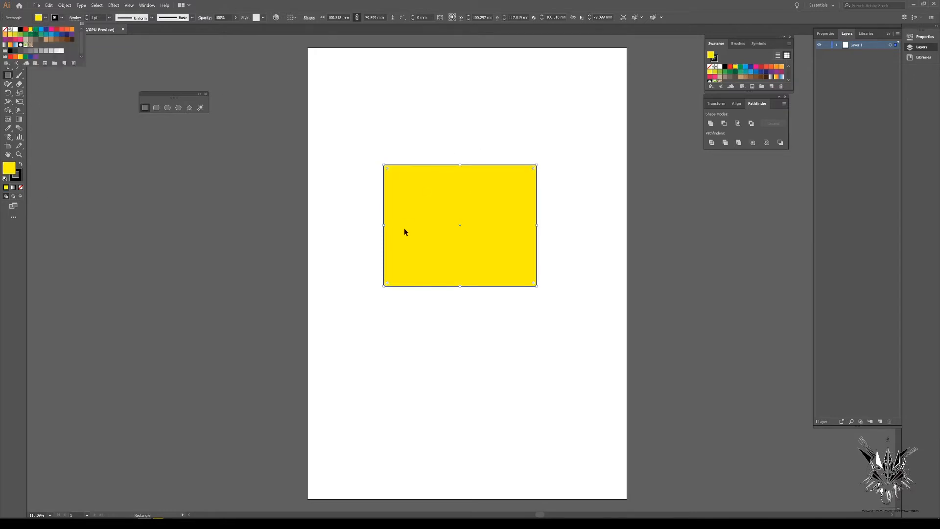
click(5, 29)
click(56, 18)
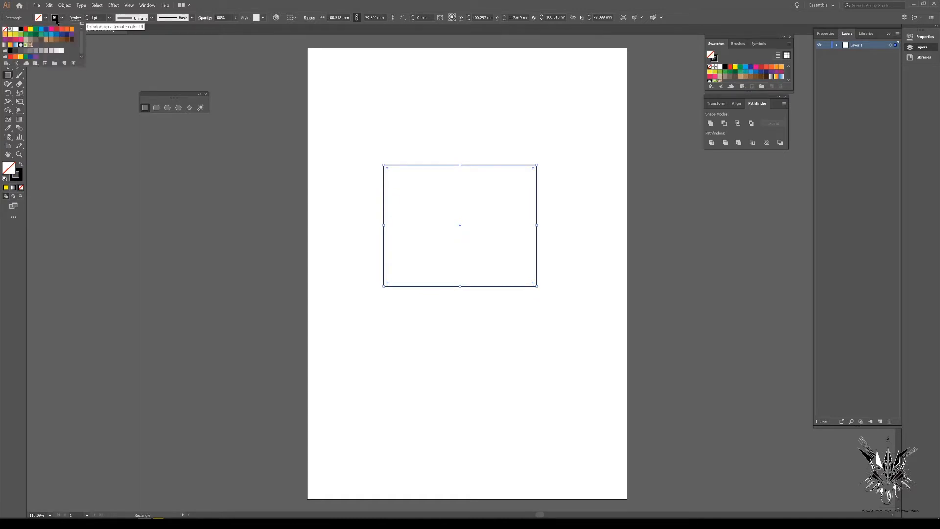
click(86, 18)
click(86, 18)
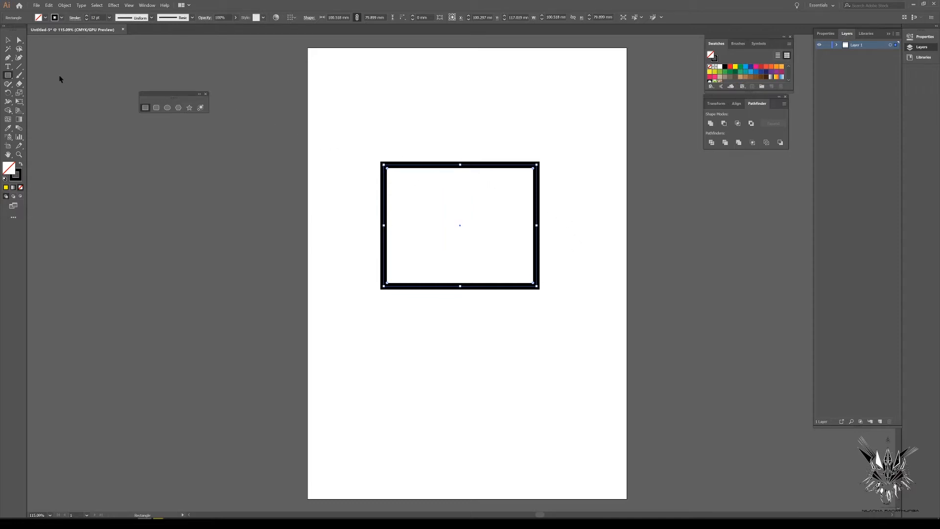
Step: Move the rectangle down and to the right, centring it at about X 131 mm, Y 171 mm
click(8, 39)
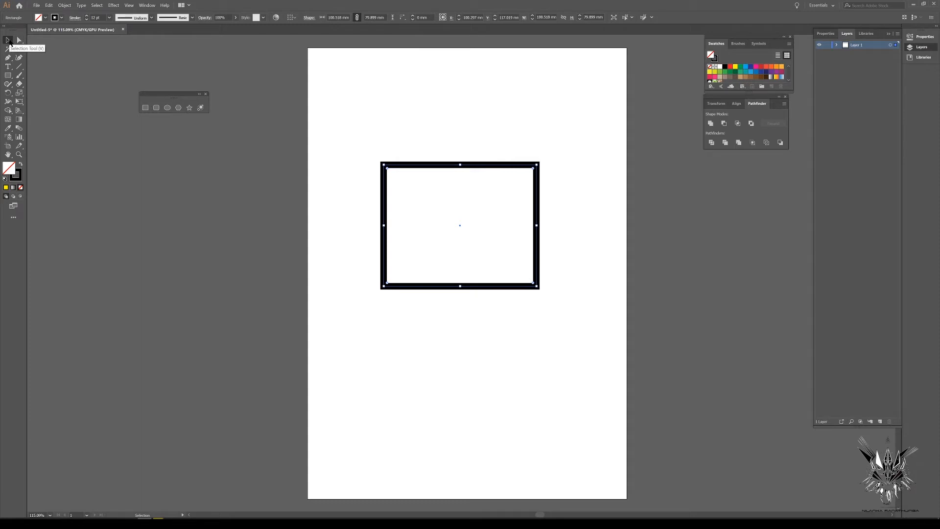
drag(372, 119, 549, 368)
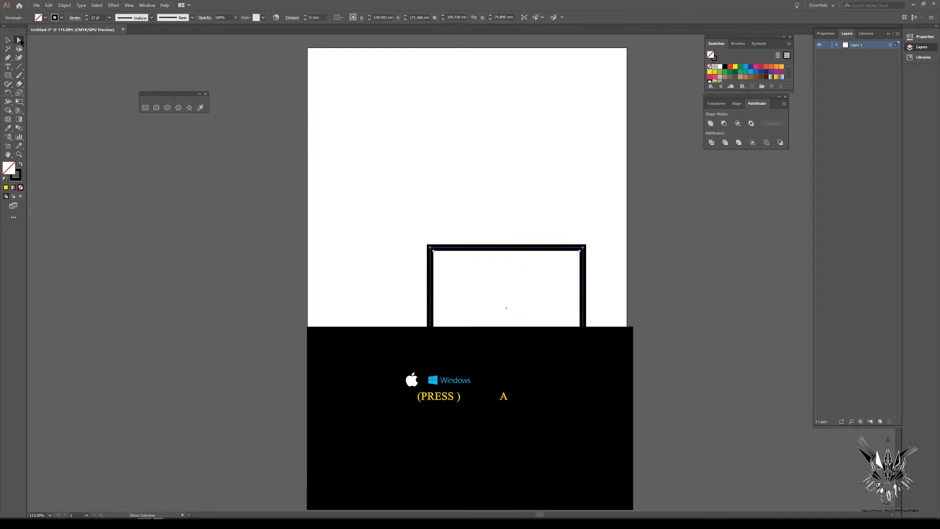
Step: Round all four corners of the rectangle to a radius of about 33 mm with Direct Selection
click(20, 41)
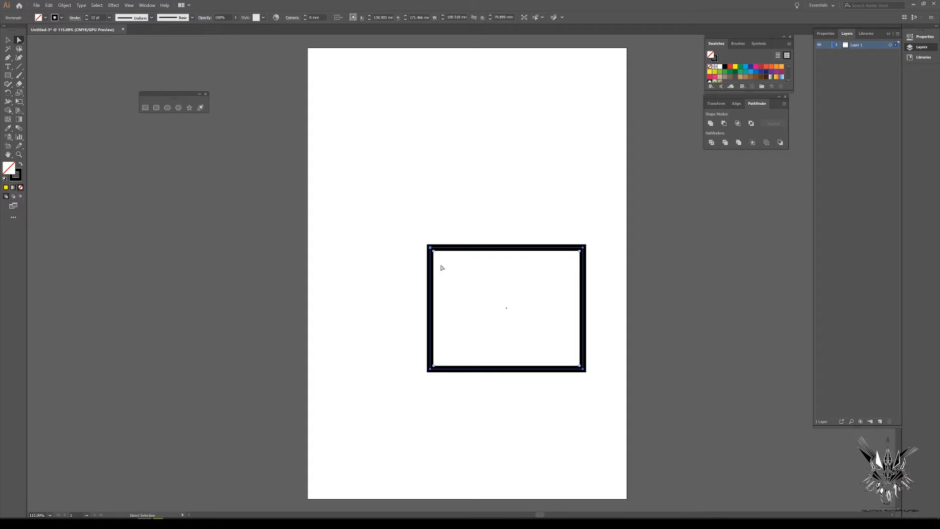
drag(434, 252, 474, 312)
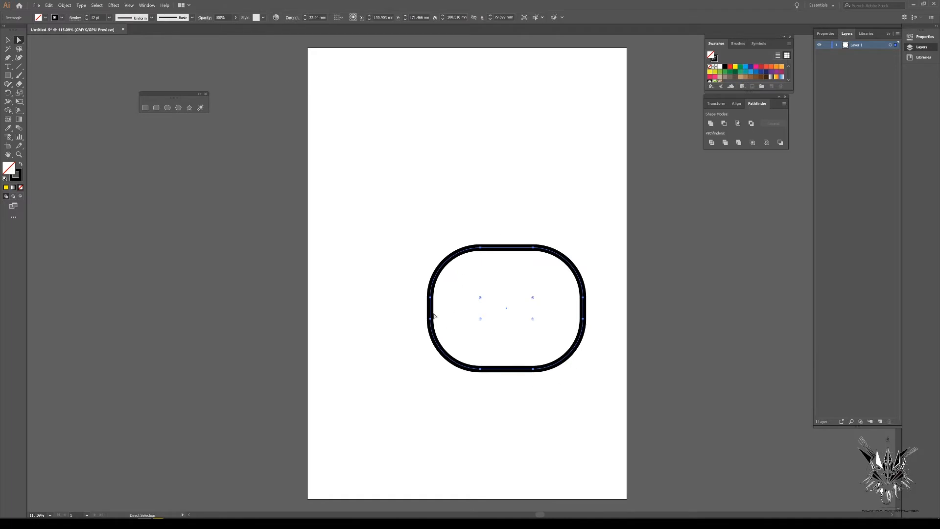
Step: Reshape the rounded rectangle's upper-left curve by pulling the top anchor's direction handle upward, and deselect the shape
click(480, 248)
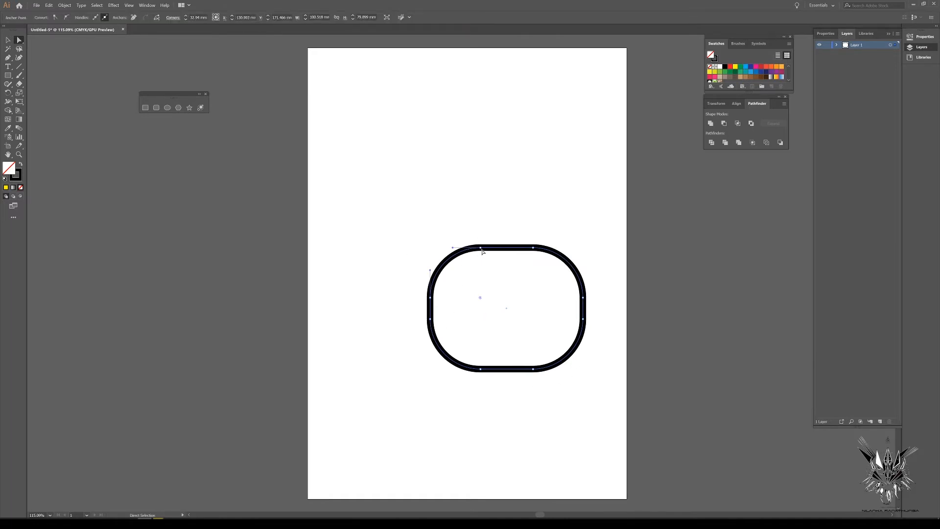
drag(456, 252, 460, 230)
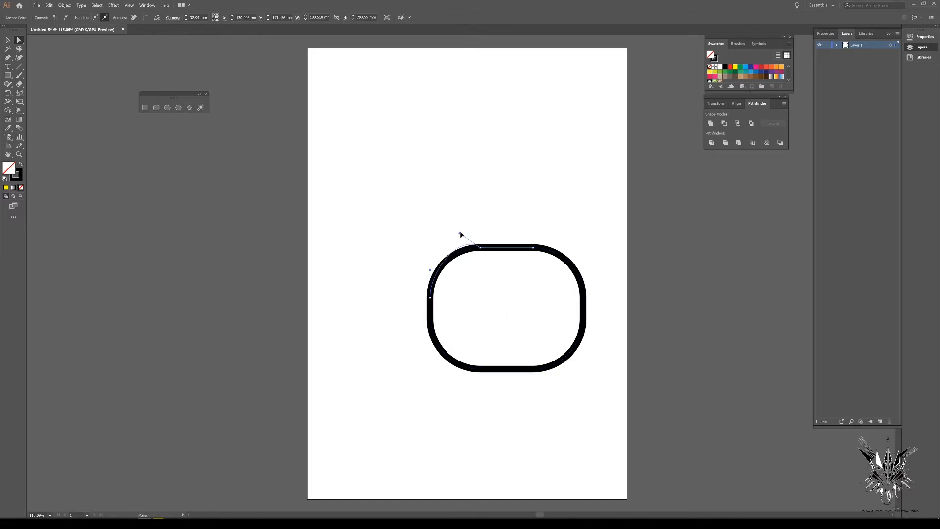
click(533, 248)
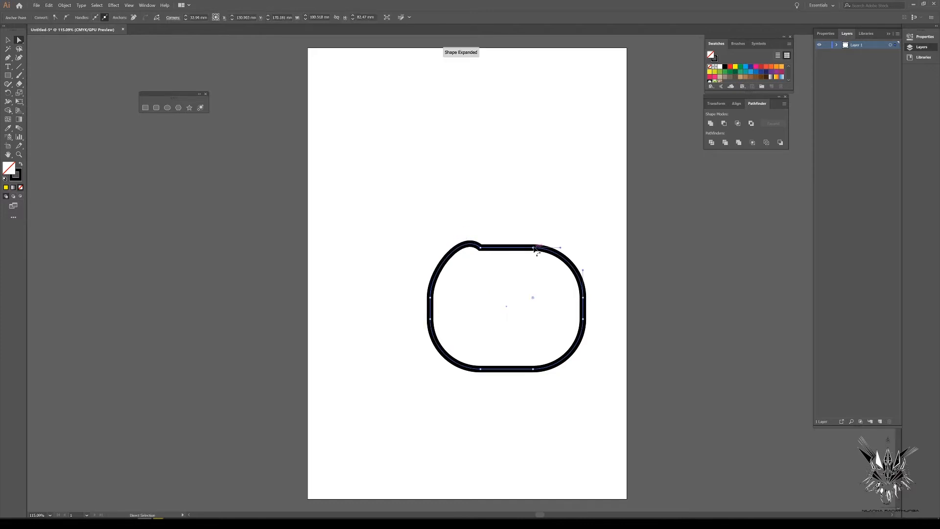
click(559, 234)
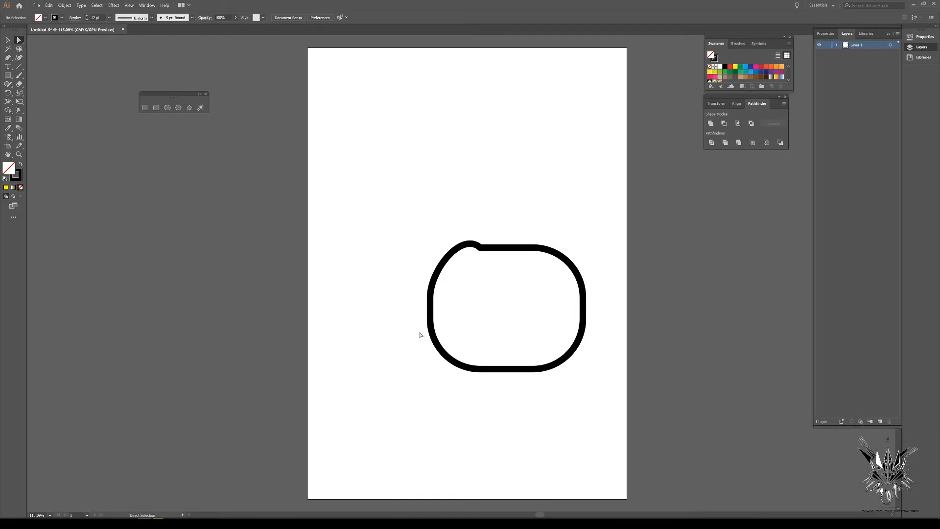
Step: Select the shape's upper-left anchors with the Lasso tool and move that curved section well above the rest of the shape
click(19, 50)
mouse_move(515, 227)
mouse_down()
mouse_move(512, 252)
mouse_move(397, 292)
mouse_move(494, 191)
mouse_move(536, 208)
mouse_move(515, 232)
mouse_up()
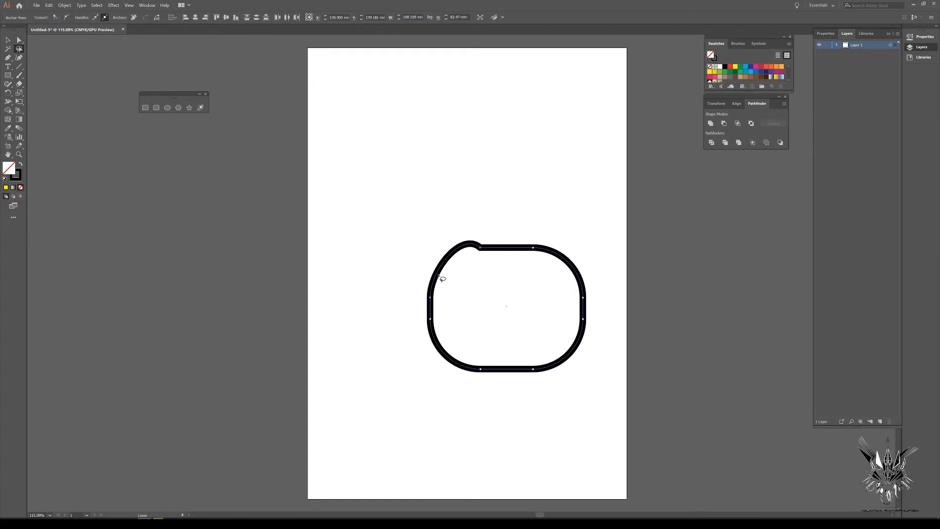
key(a)
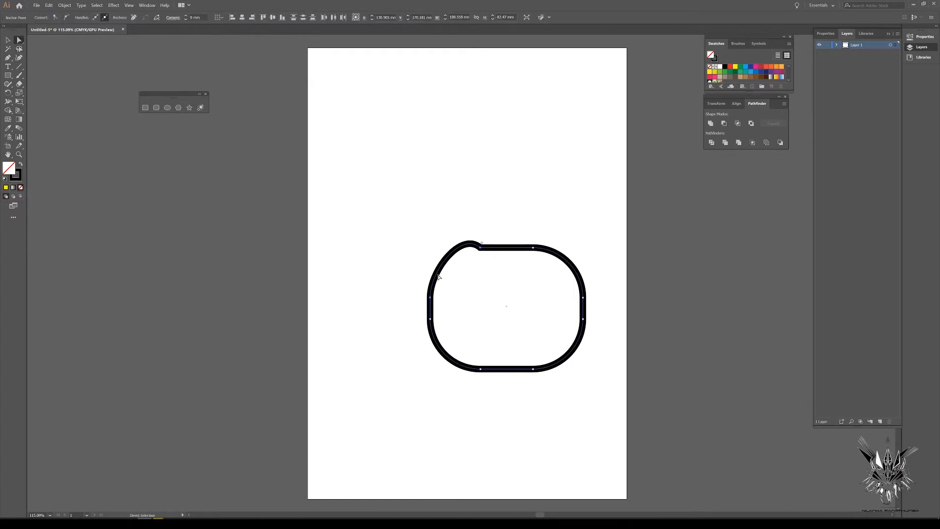
drag(440, 259, 419, 241)
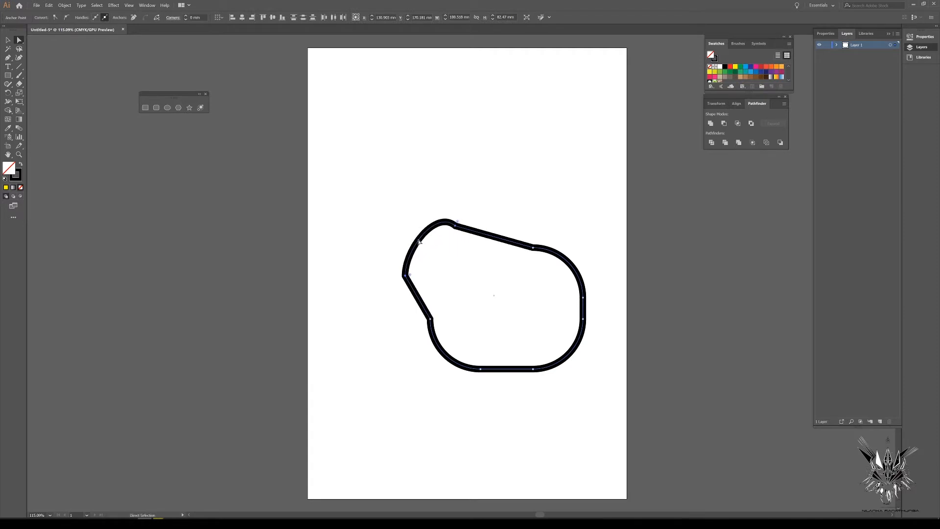
drag(500, 240, 522, 192)
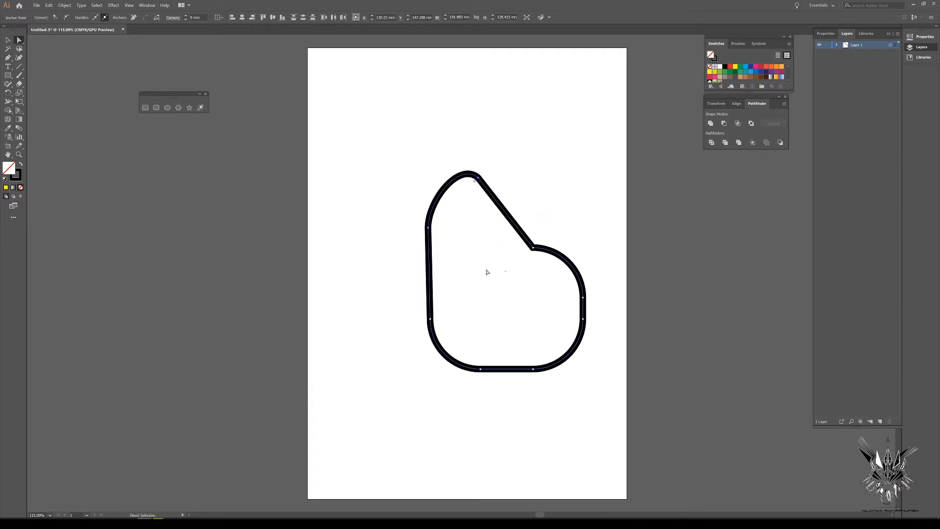
Step: Draw an open Pen path above the shape: a straight segment followed by curves looping to the right and back, ending in a corner point
click(8, 58)
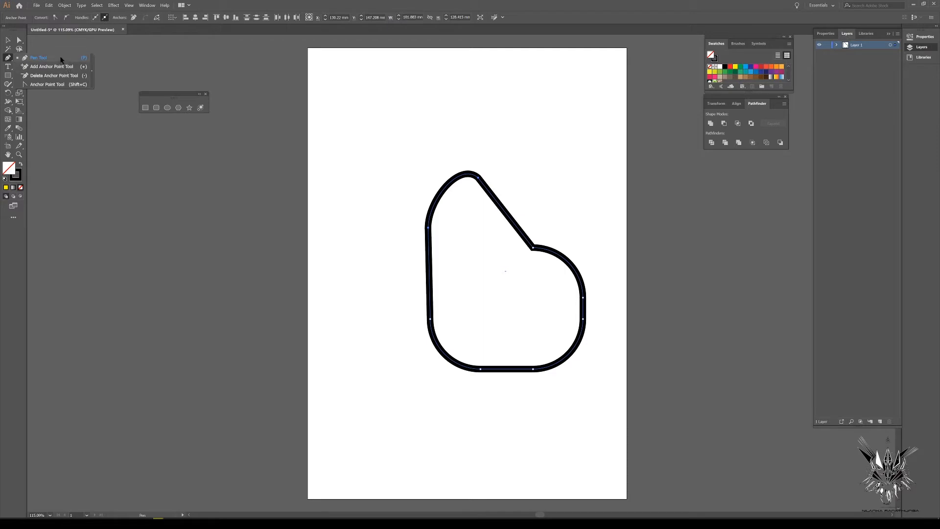
click(61, 59)
click(349, 140)
click(350, 140)
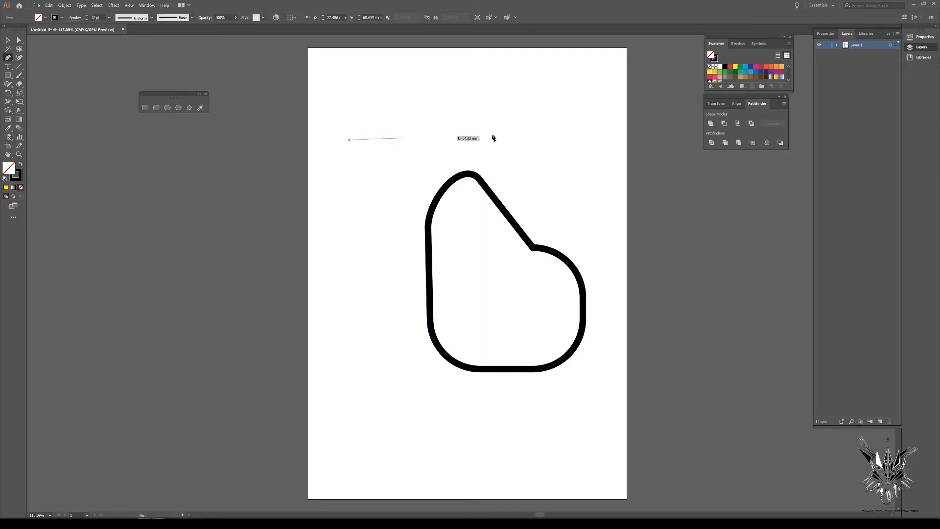
click(441, 132)
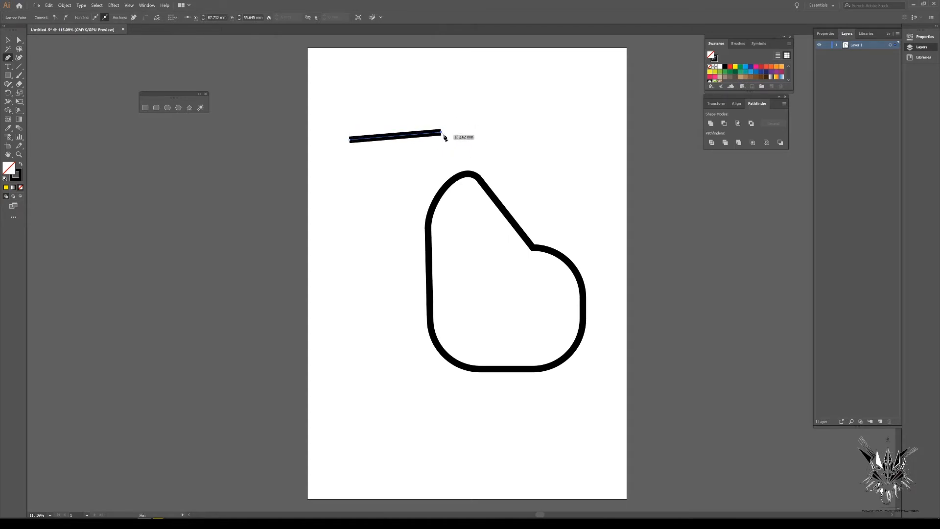
drag(507, 115, 528, 170)
drag(443, 158, 440, 139)
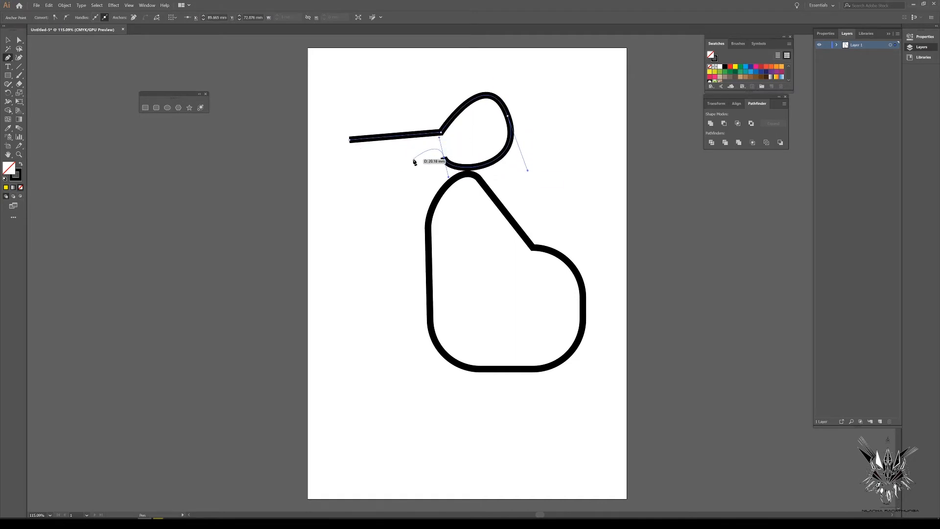
click(444, 159)
drag(444, 159, 588, 227)
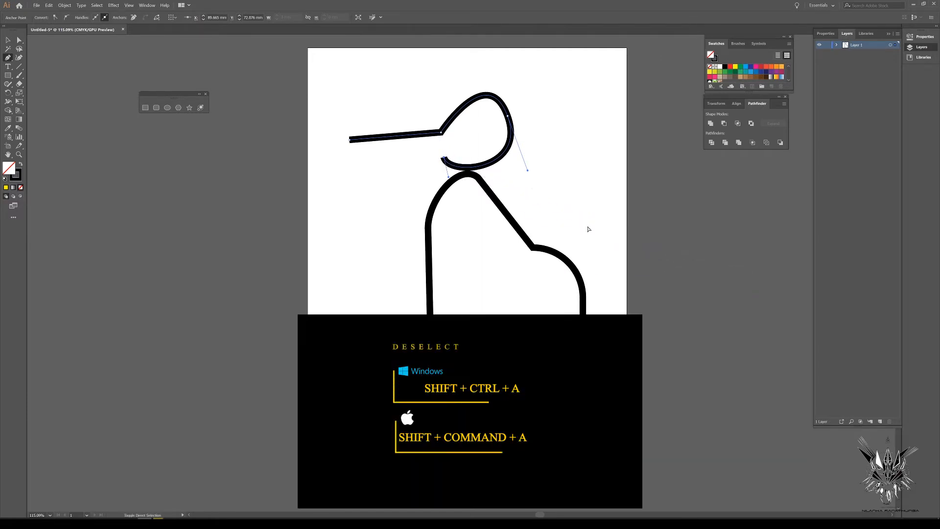
Step: Move the open Pen path upward, clear of the closed shape, and try selecting both objects together before deselecting them
key(shift+ctrl+a)
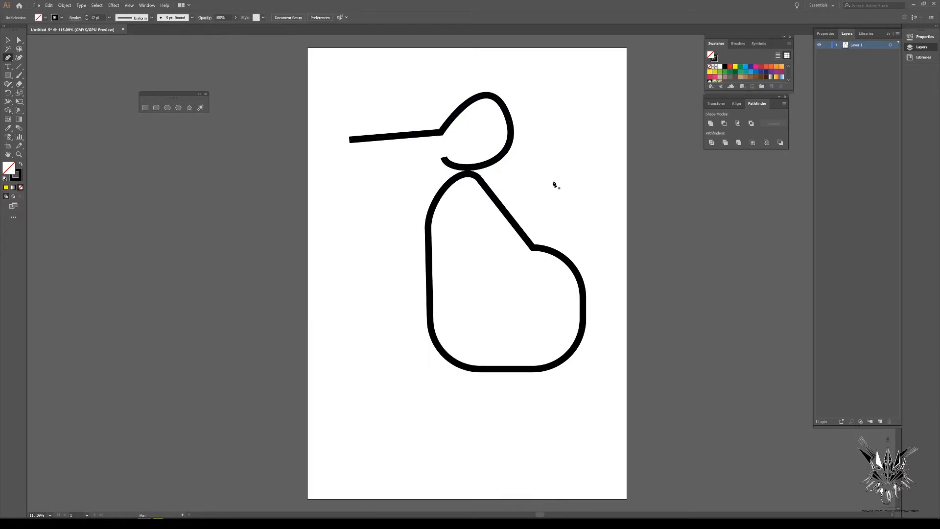
key(v)
click(393, 138)
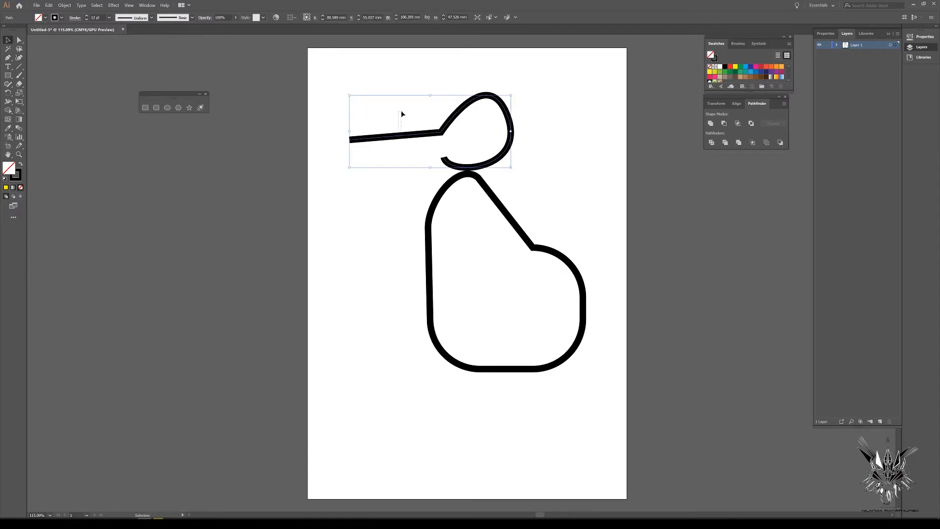
drag(445, 128, 447, 106)
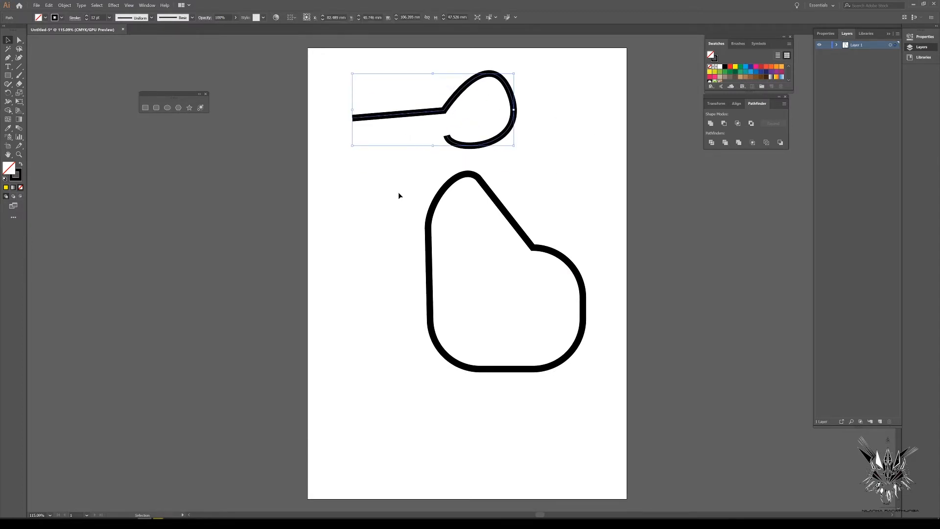
drag(576, 411, 344, 74)
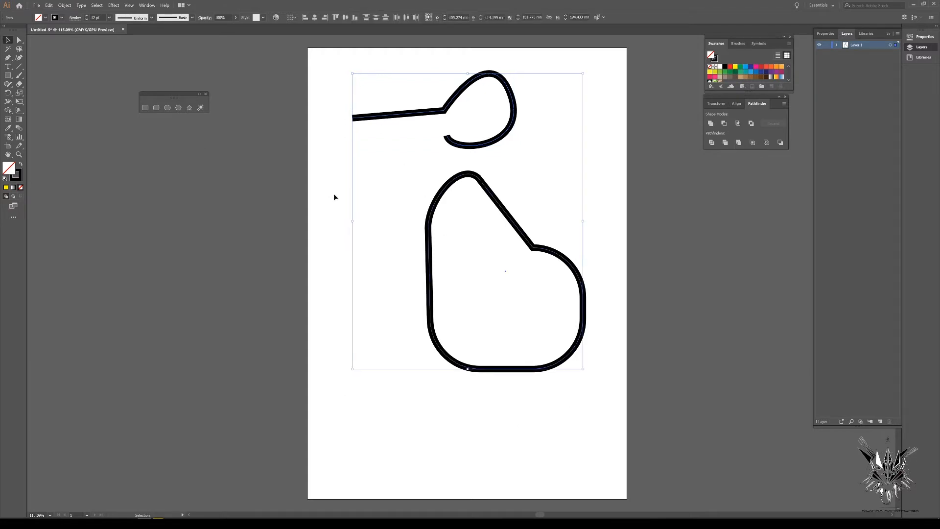
click(357, 209)
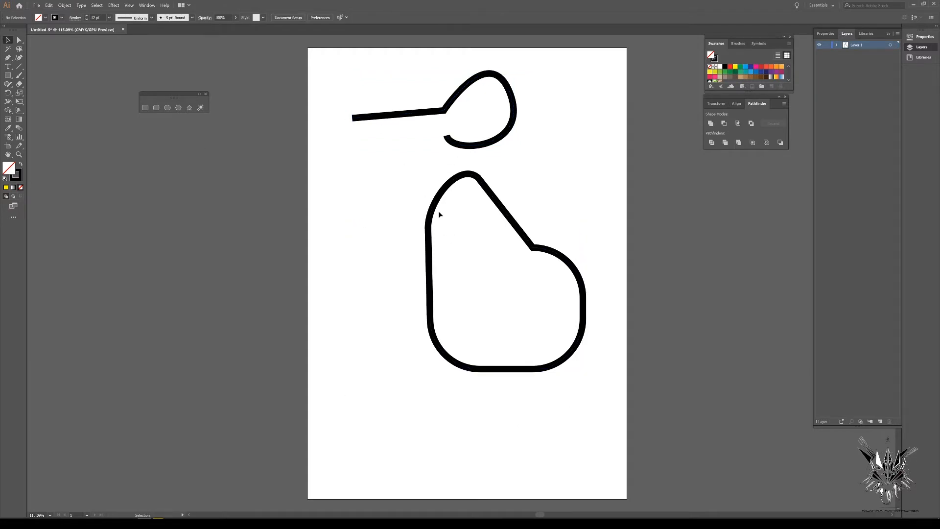
Step: Add anchor points to the closed shape with the Add Anchor Point tool, on its upper-left curve and its straight left side
click(447, 225)
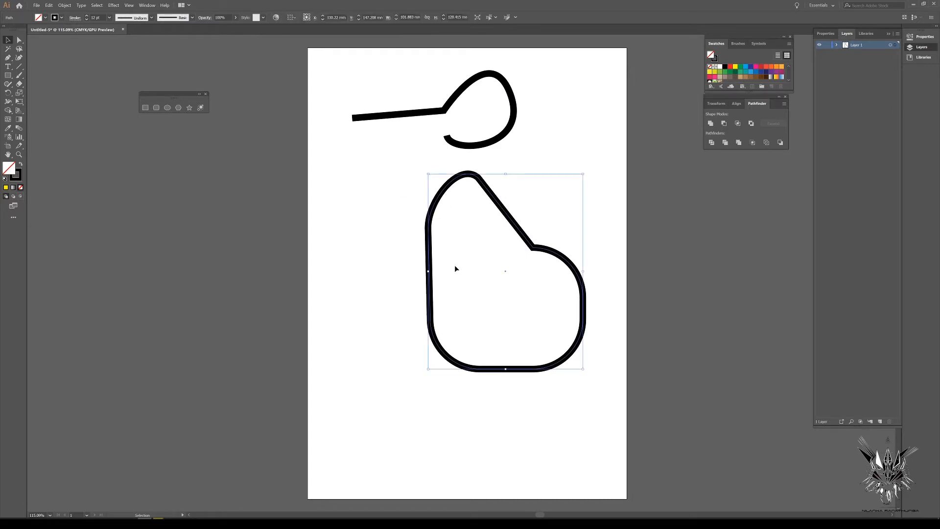
click(7, 57)
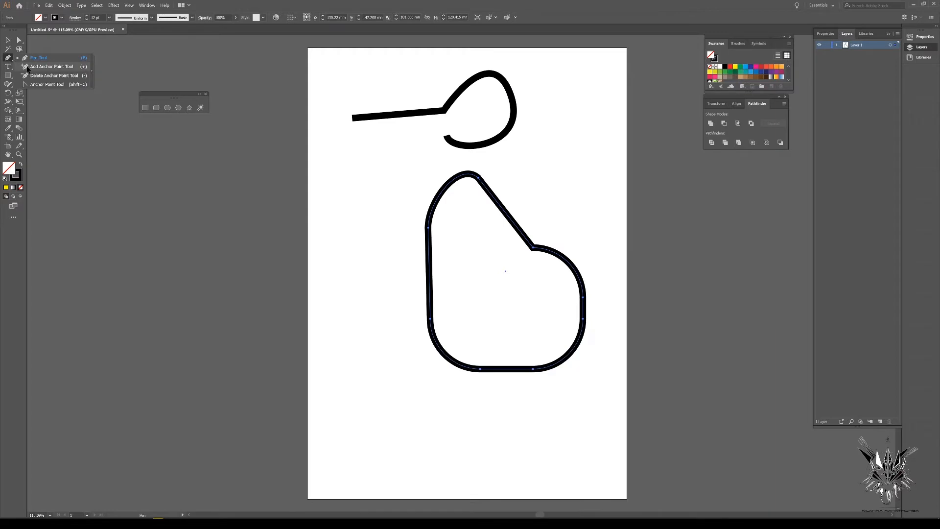
click(27, 67)
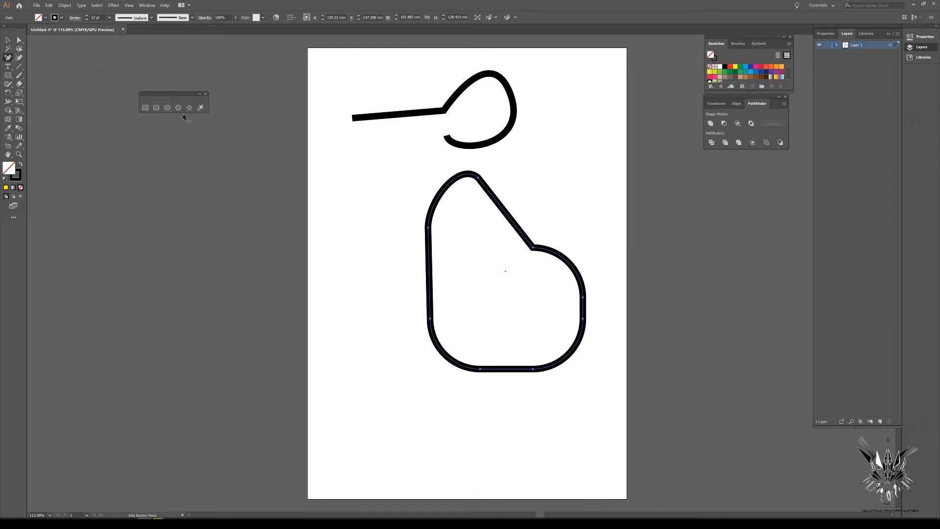
click(438, 196)
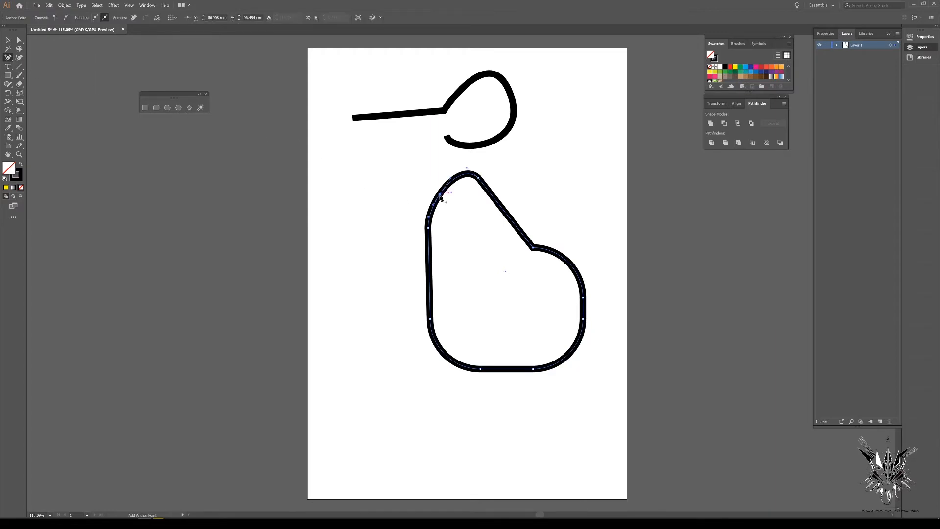
click(439, 196)
click(524, 273)
click(429, 262)
Step: Delete the two added anchor points and the anchor at the upper end of the shape's left side with the Delete Anchor Point tool
click(8, 57)
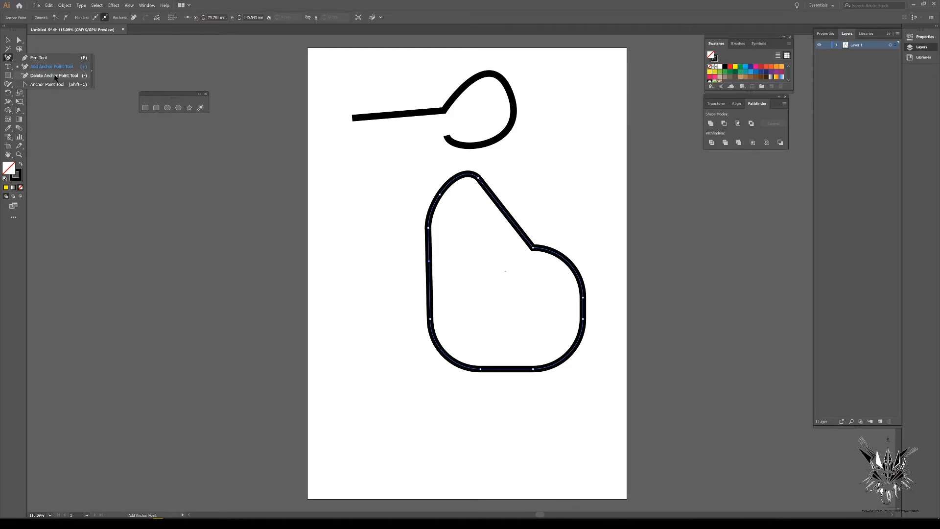
click(55, 76)
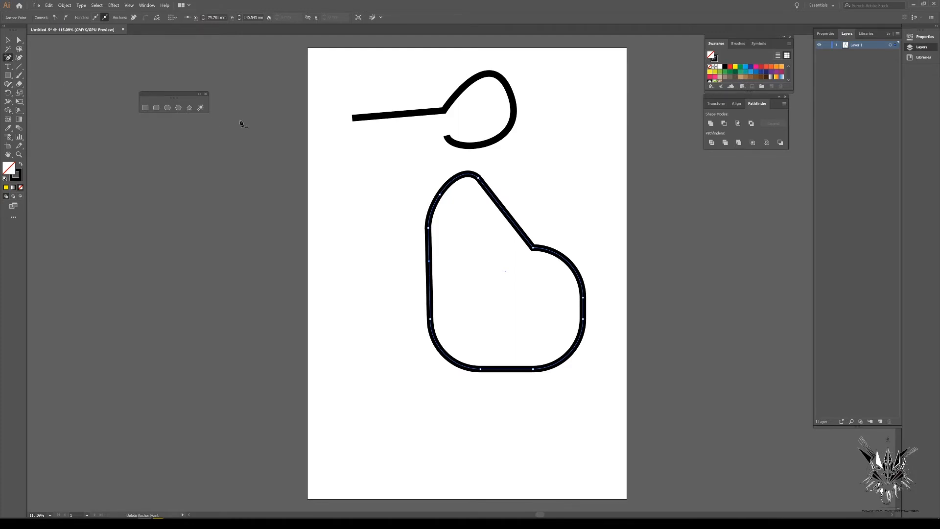
click(441, 194)
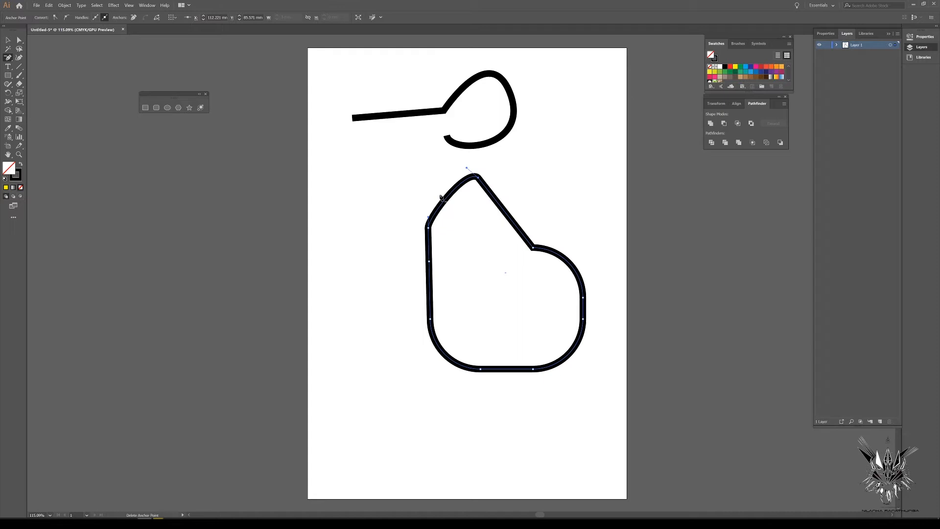
click(429, 262)
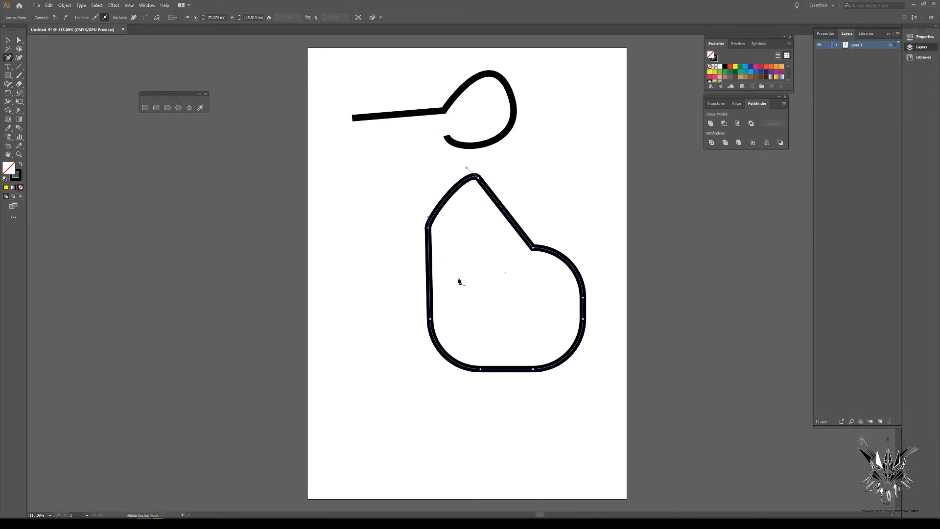
click(429, 228)
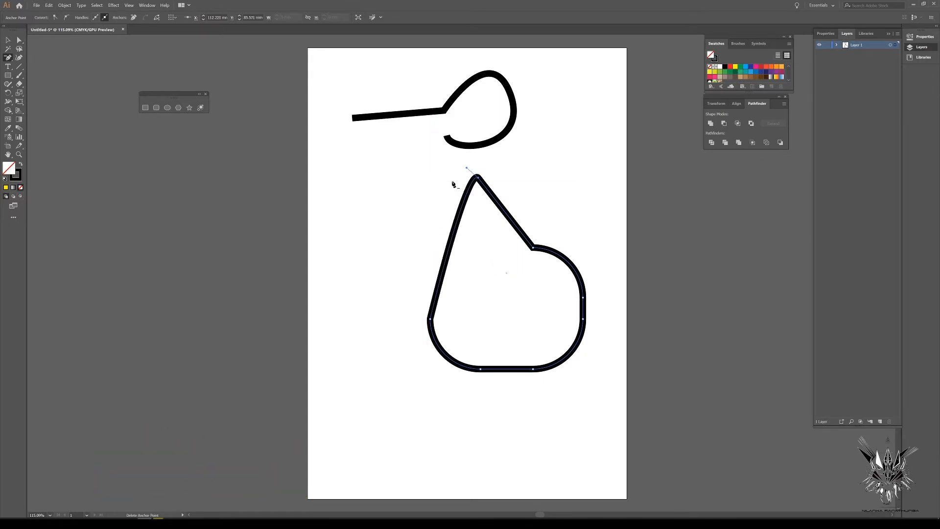
Step: Select the open path and the closed shape with the Selection tool and delete both to clear the artboard
key(v)
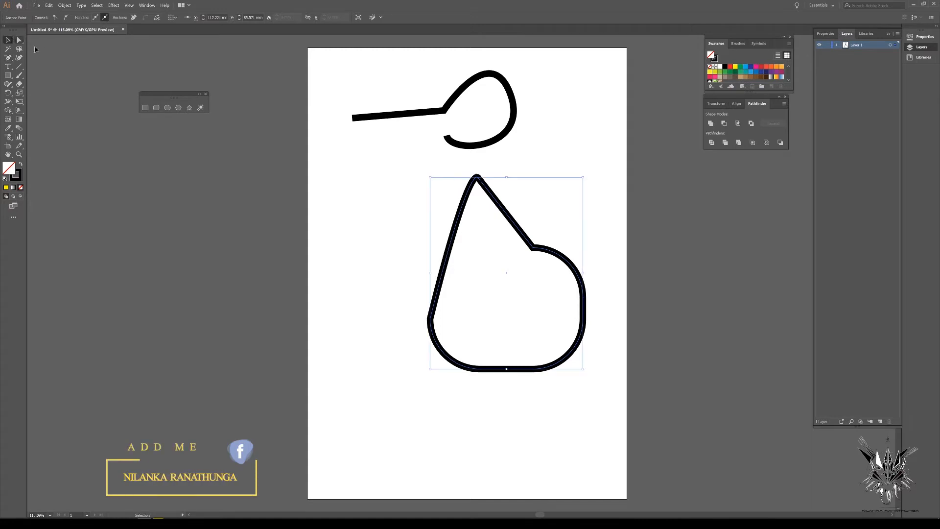
drag(342, 80, 561, 487)
key(Delete)
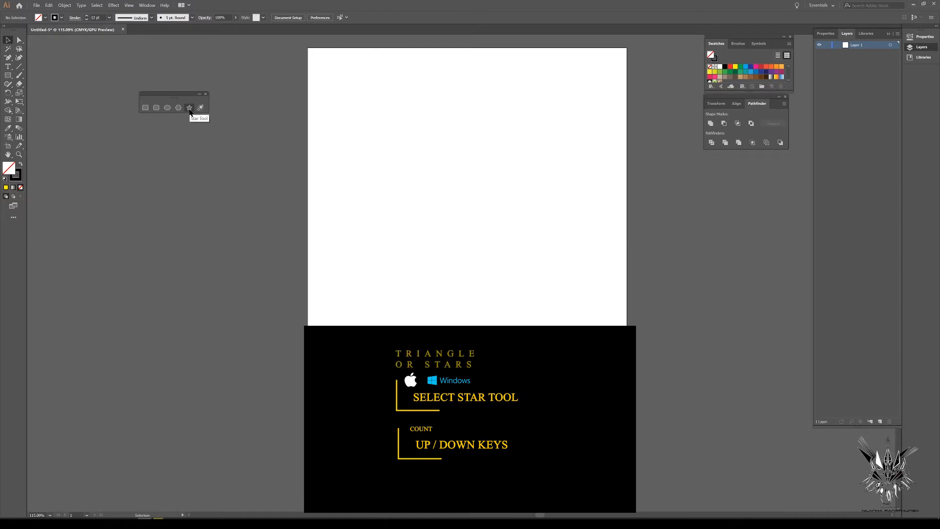
Step: Draw a nine-pointed star about 93 mm wide in the artboard's upper left with the Star tool, adding six points to the starting triangle
click(190, 107)
drag(408, 213, 471, 250)
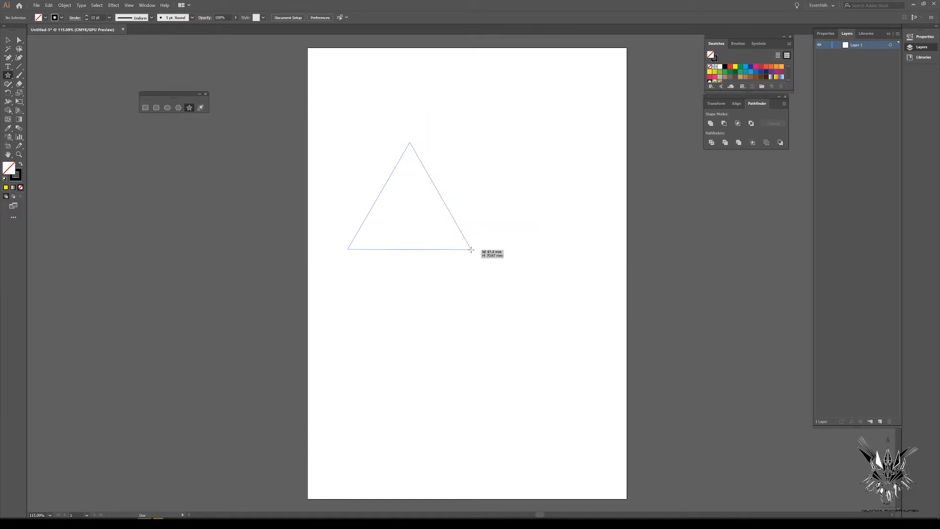
key(Up)
key(Up)
key(Up)
key(Up)
key(Up)
key(Up)
drag(471, 250, 471, 250)
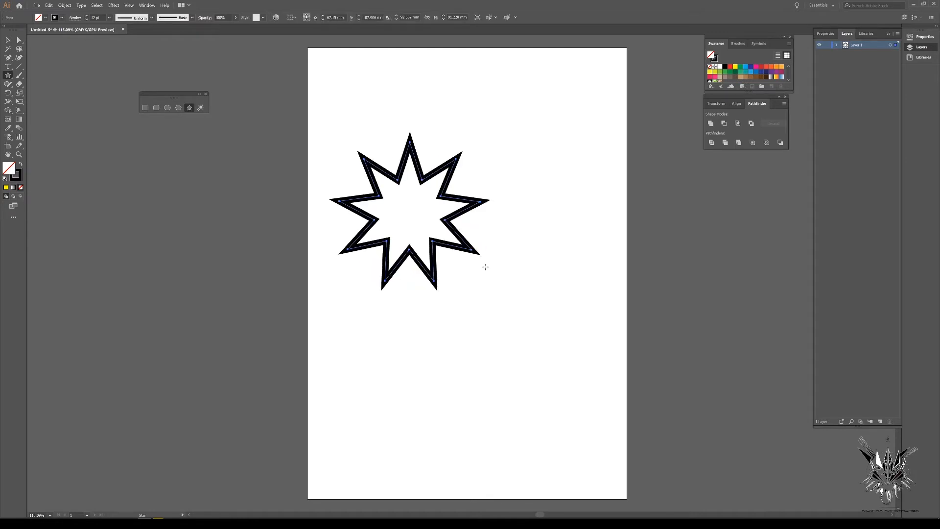
Step: Draw a tilted triangle about 31 by 30 mm below and right of the star by reducing the Star tool to three points
drag(519, 328, 524, 353)
key(Down)
key(Down)
key(Down)
key(Down)
key(Down)
key(Down)
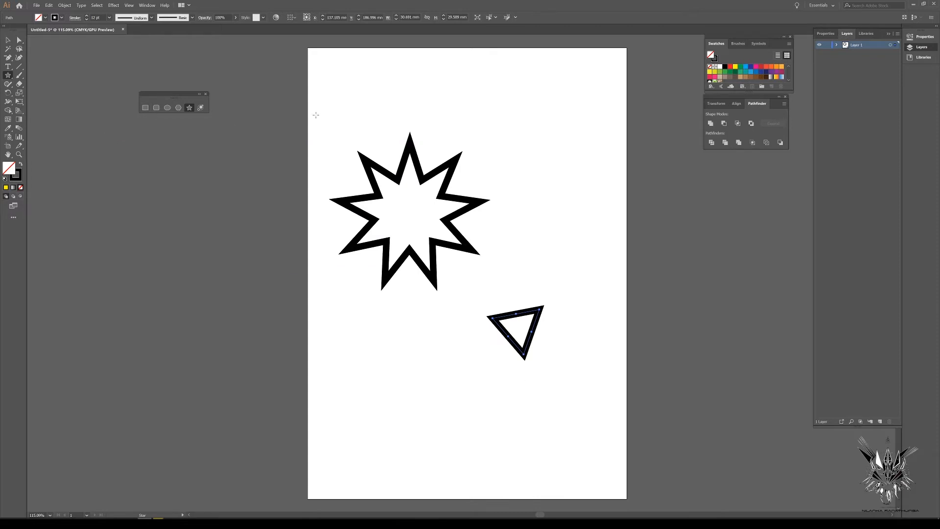
Step: Select the star and the triangle together and delete them
click(7, 40)
drag(338, 118, 542, 346)
key(Delete)
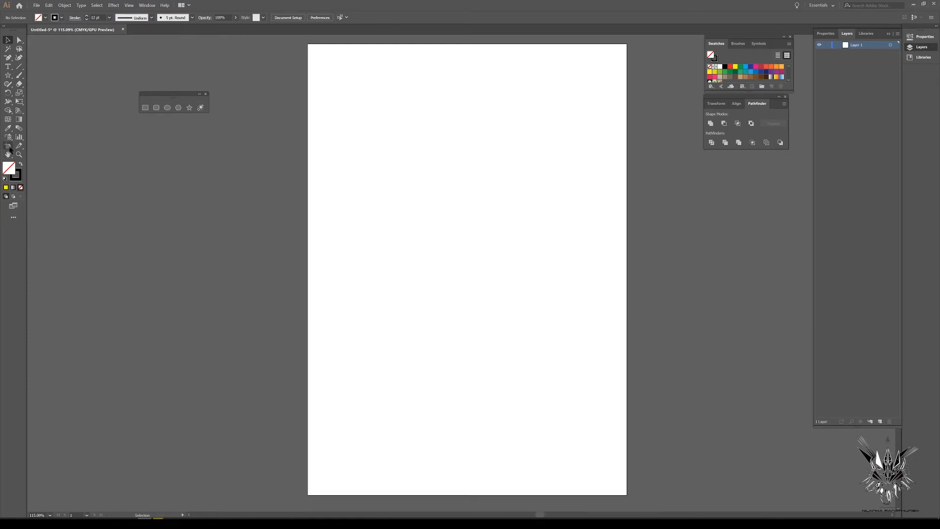
Step: Shorten the artboard from its upper and lower edges to a height of about 137 mm with the Artboard tool
click(8, 146)
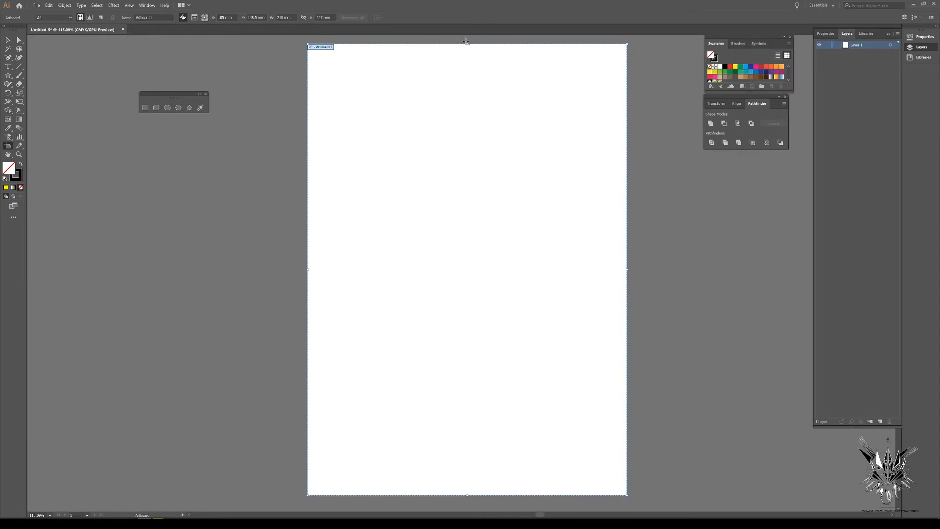
drag(466, 42, 467, 156)
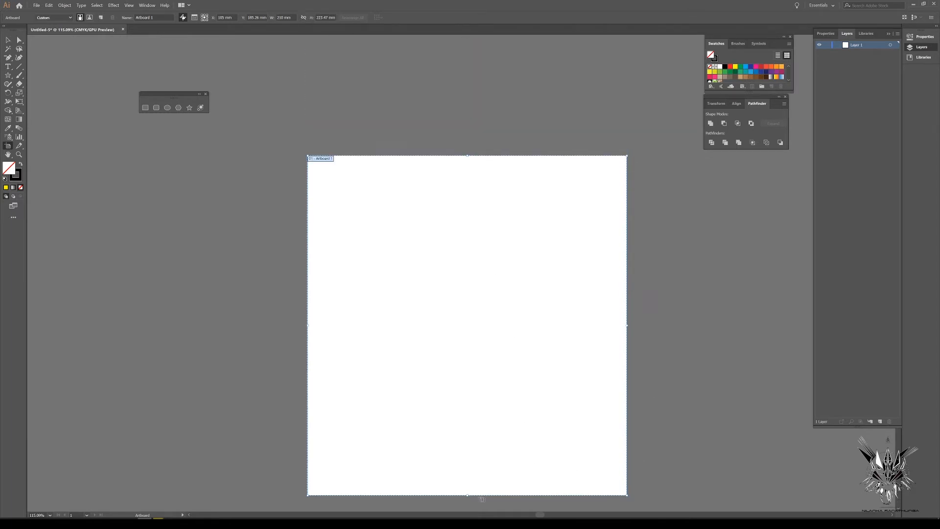
drag(471, 497, 521, 362)
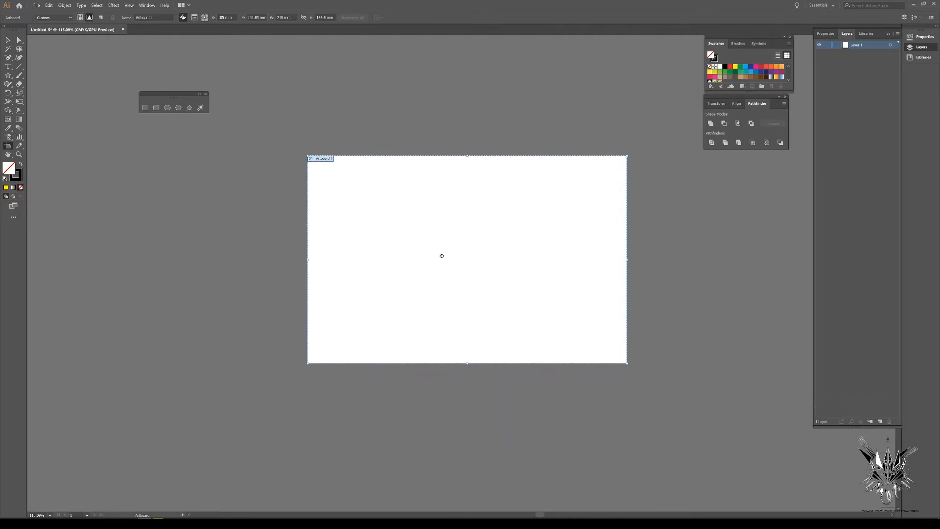
Step: Try duplicating the artboard to its left and narrowing the copy to about 130 mm, and delete the copy
drag(443, 258, 152, 260)
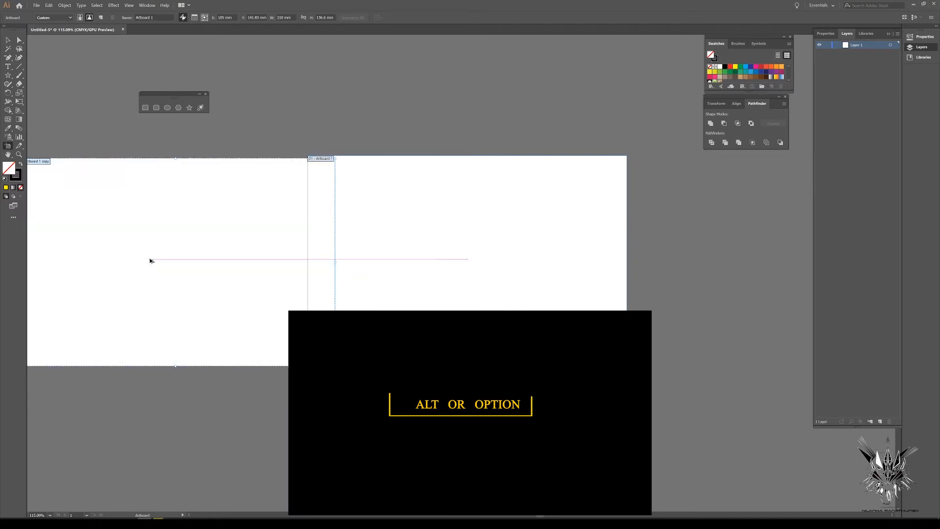
drag(336, 264, 215, 269)
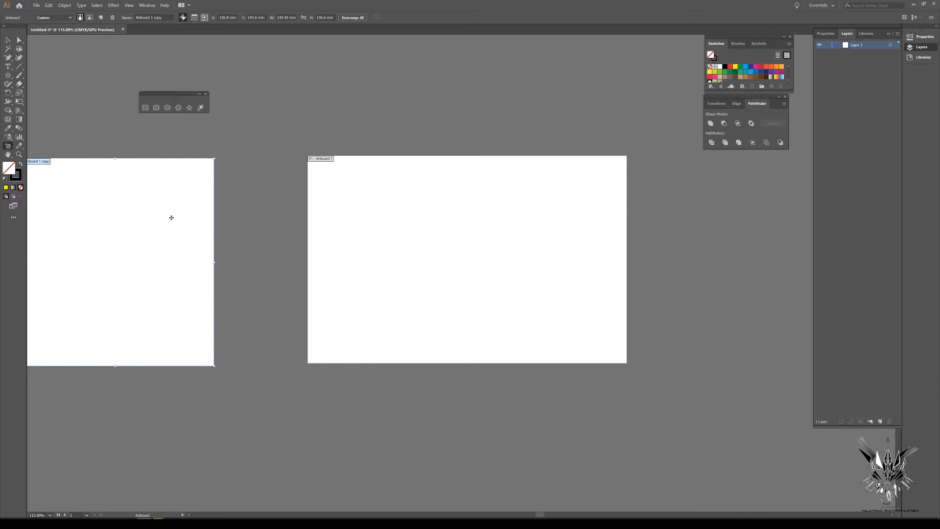
key(Delete)
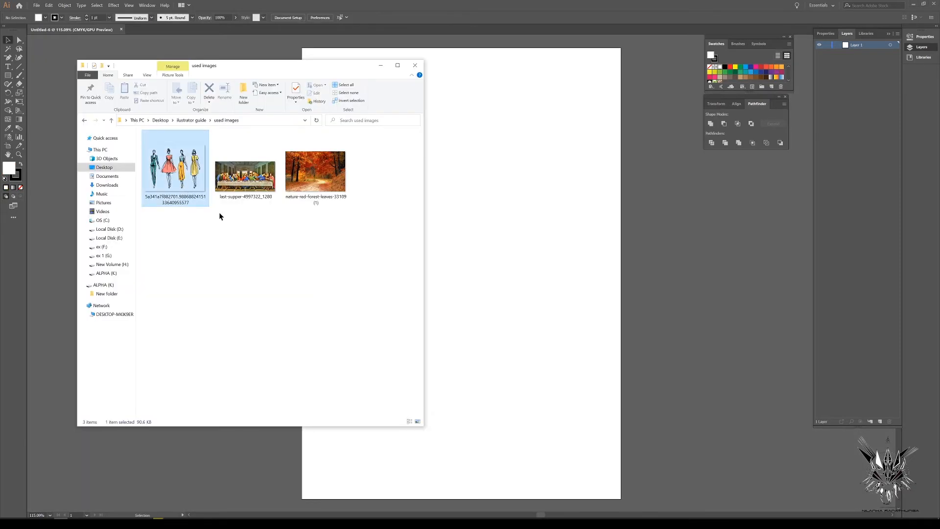
Step: Place the fashion-sketch image from the used images folder into the new document and move it left to centre it roughly on the artboard
drag(176, 171, 524, 316)
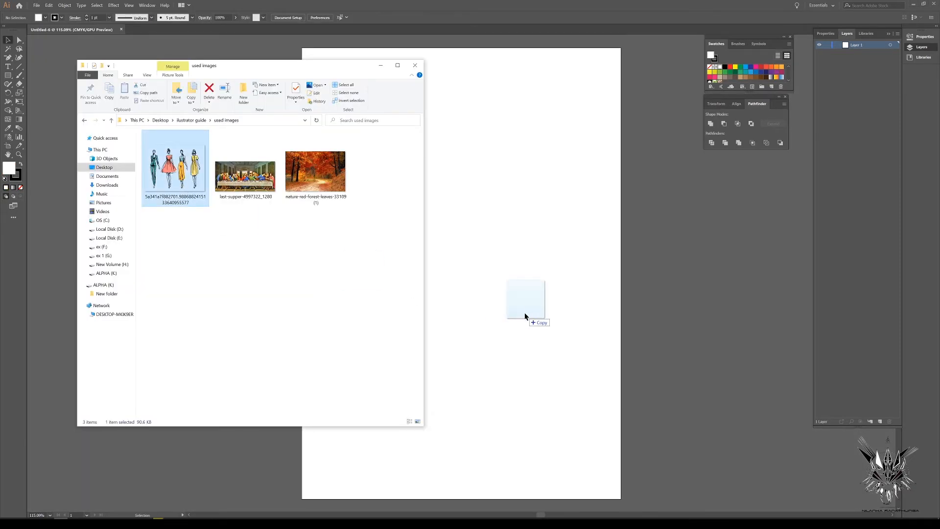
drag(525, 314, 525, 314)
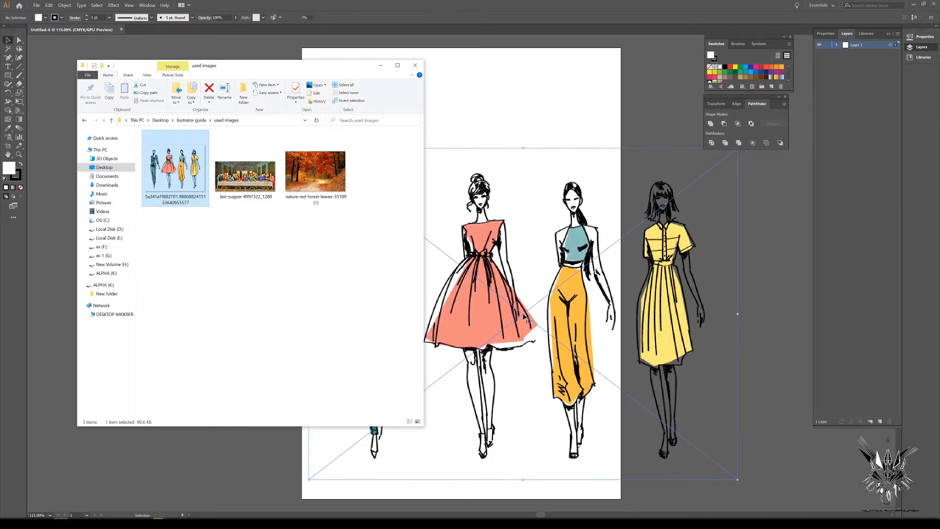
click(498, 276)
drag(512, 262, 443, 266)
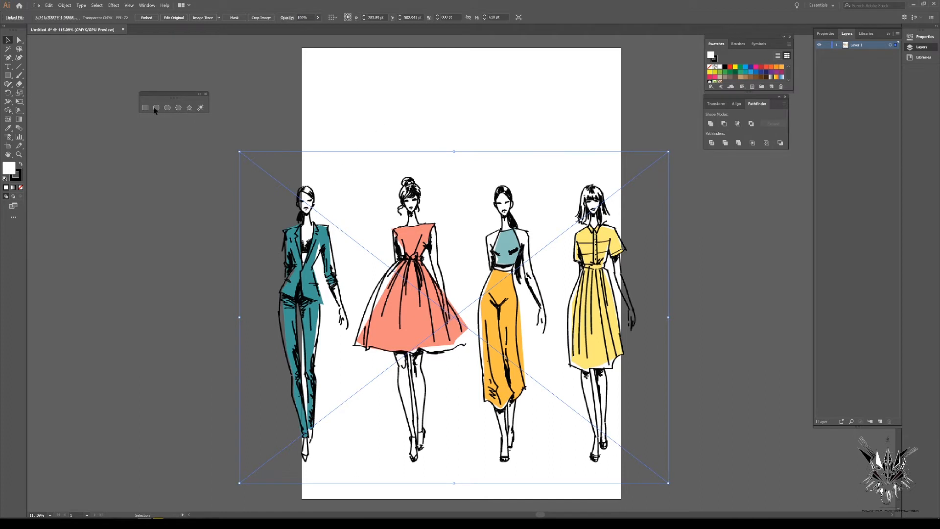
Step: Try drawing an ellipse about 159 by 215 pt above the figures, and undo it
click(167, 107)
drag(424, 103, 467, 161)
key(alt+shift)
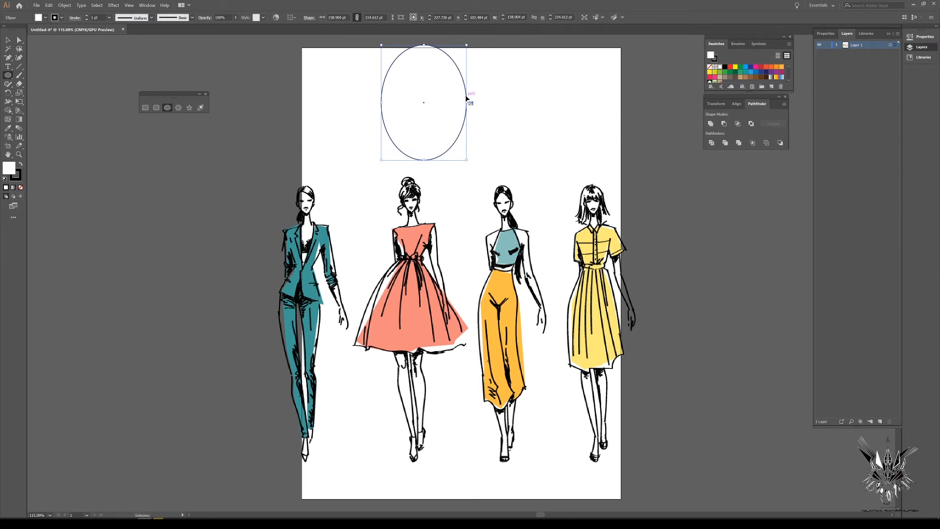
key(ctrl+z)
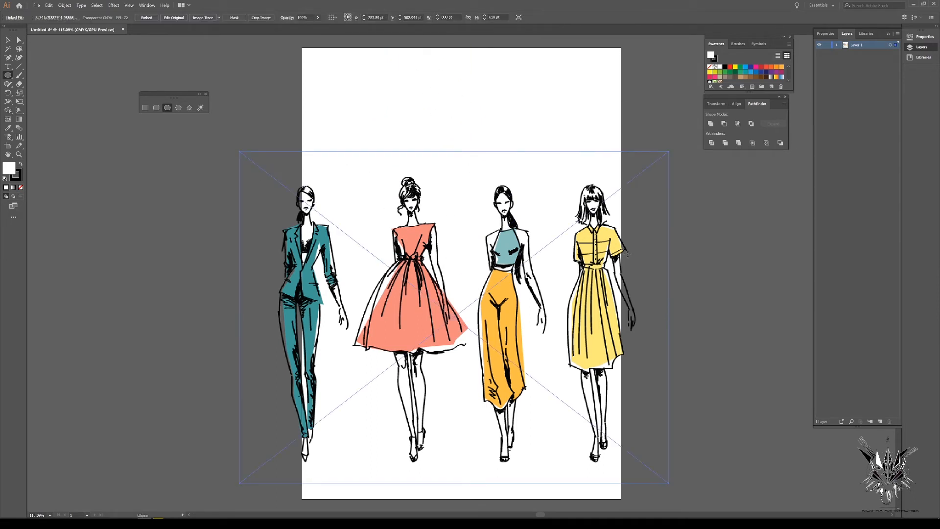
Step: Lock the linked image inside Layer 1 and add a new layer above it
click(838, 45)
click(827, 53)
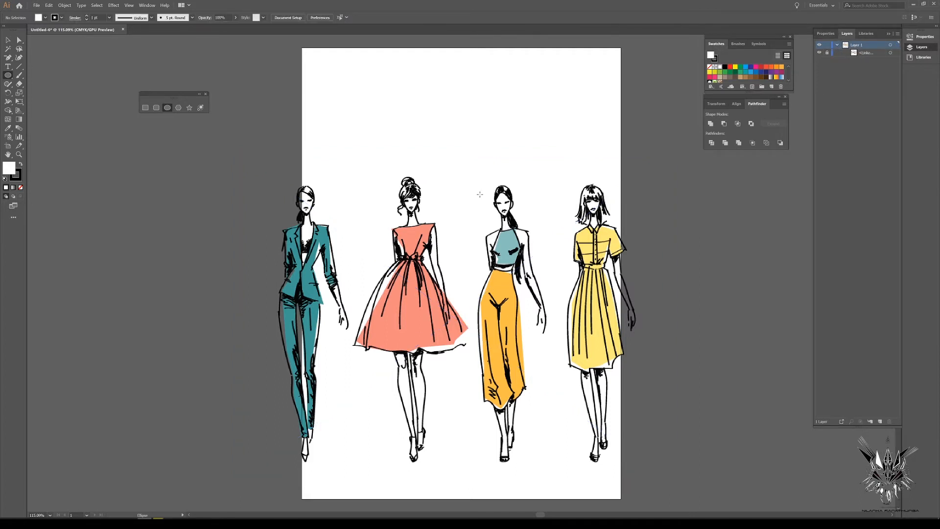
click(881, 422)
Step: Try drawing a small ellipse beside the coral dress and a Pen path near that figure's head on the new layer, undoing each
drag(424, 237, 462, 278)
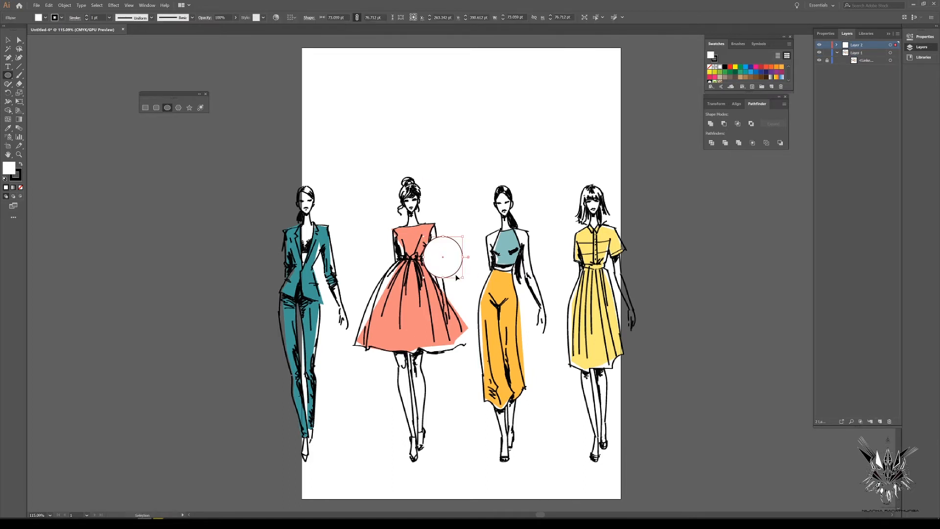
key(ctrl+z)
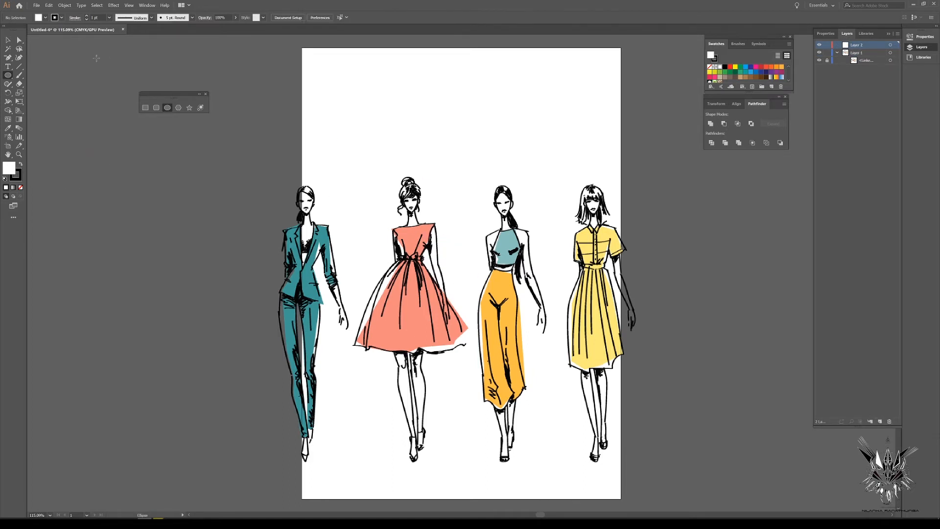
click(7, 58)
drag(371, 203, 419, 191)
key(ctrl+z)
Step: Trace the coral-dress figure with a Pen path running from the hair down the face and neck, across the shoulder to the upper arm
key(z)
drag(410, 197, 499, 180)
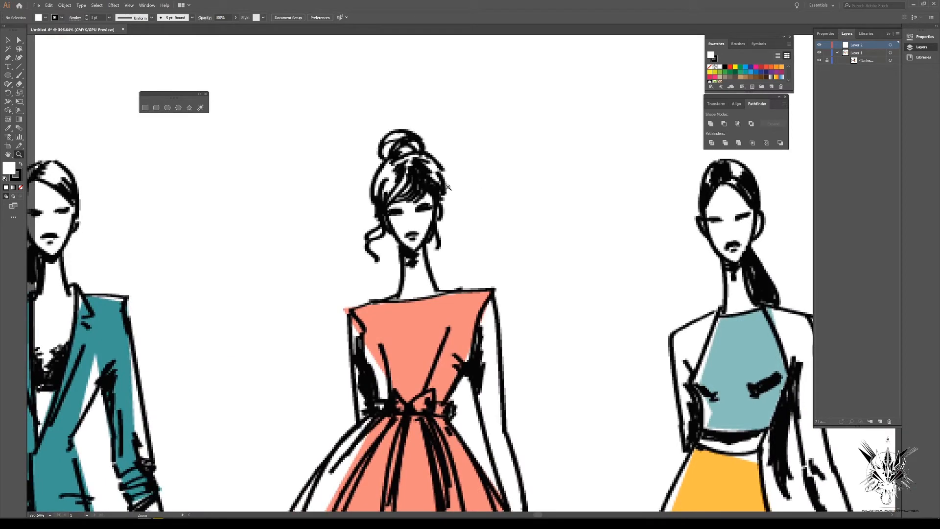
click(8, 58)
click(441, 175)
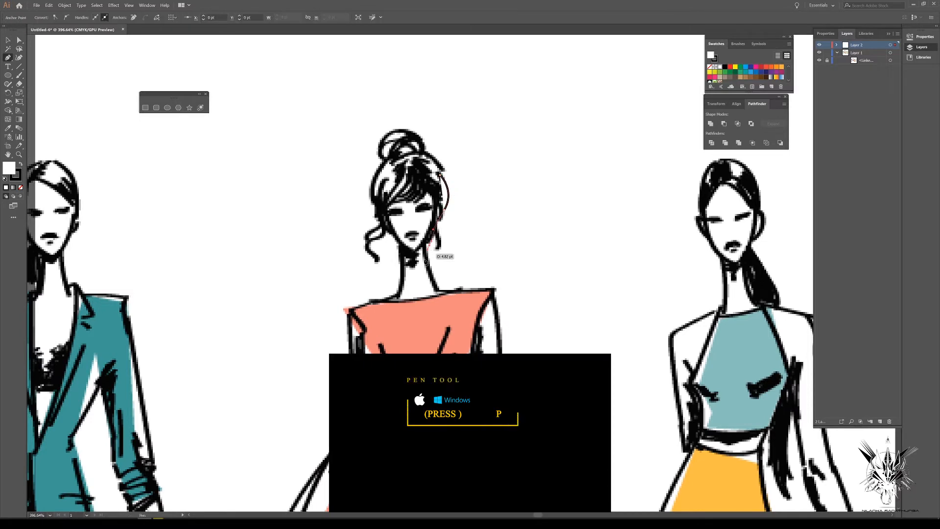
drag(425, 261, 431, 285)
click(436, 286)
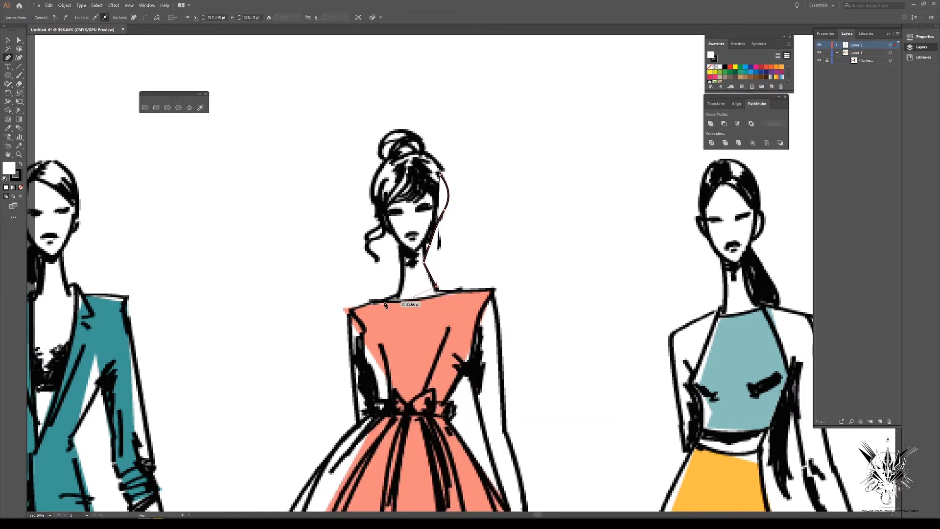
click(495, 289)
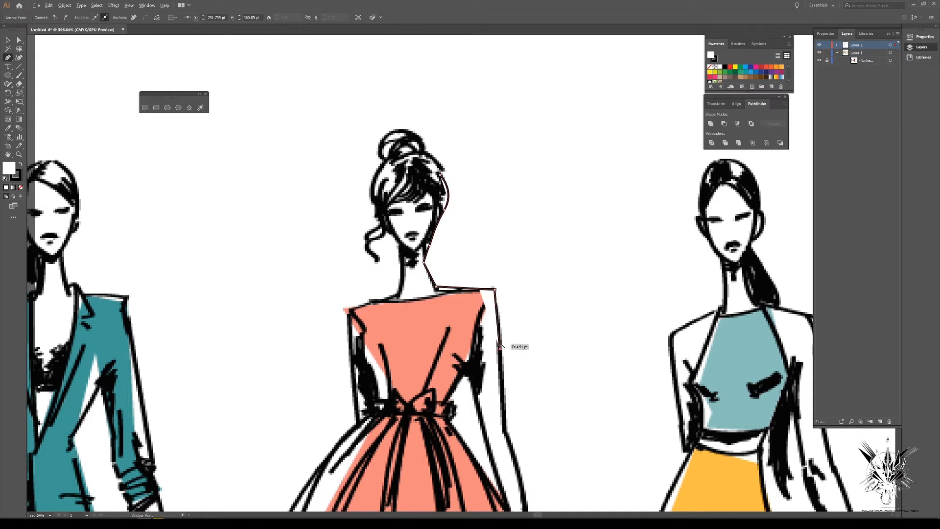
click(500, 348)
Step: Show the transparency grid behind the artwork
key(ctrl)
key(ctrl+shift+d)
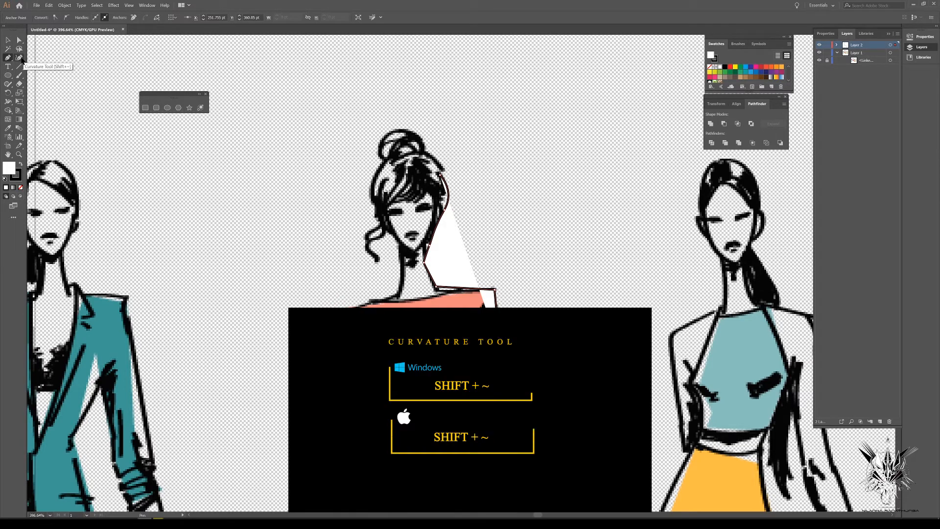
Step: Bend the path's neck, shoulder and upper-arm segments with the Curvature tool so they follow the sketch
click(19, 58)
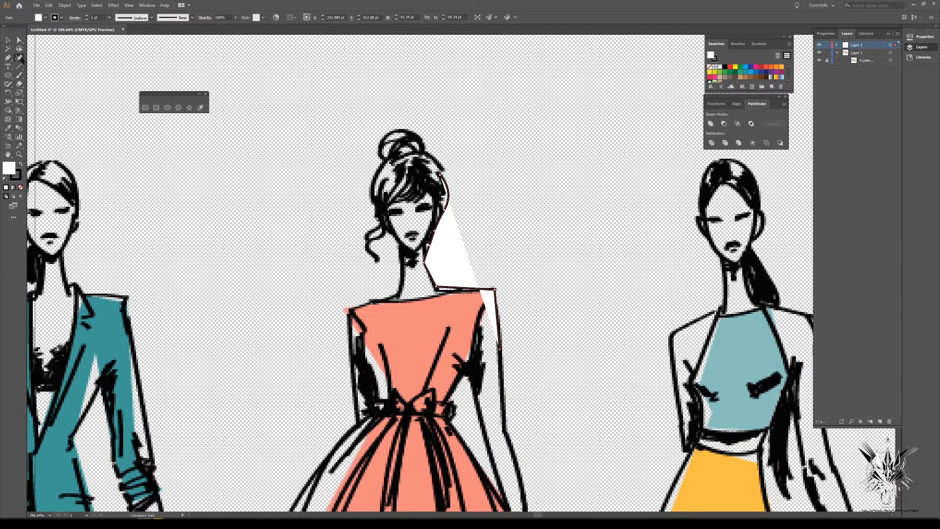
click(467, 287)
drag(495, 291, 492, 291)
click(500, 349)
drag(495, 320, 495, 290)
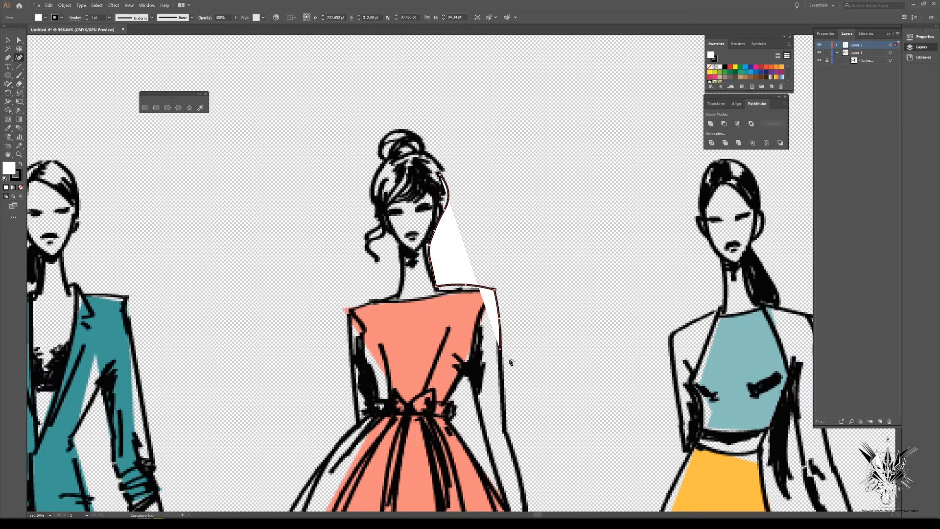
Step: Extend the path with Curvature points into a wavy shape beside the coral-dress figure, curving back to the neckline, and delete the whole path
click(557, 326)
click(565, 175)
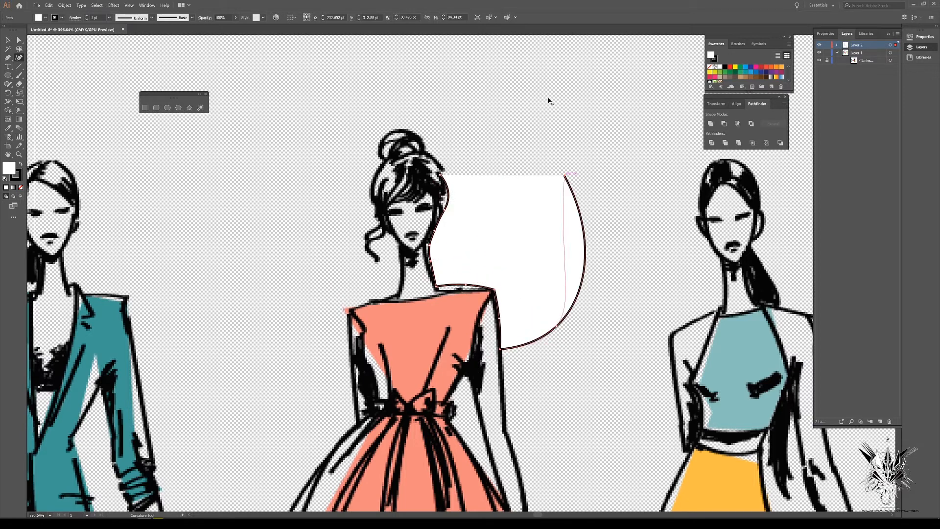
click(541, 60)
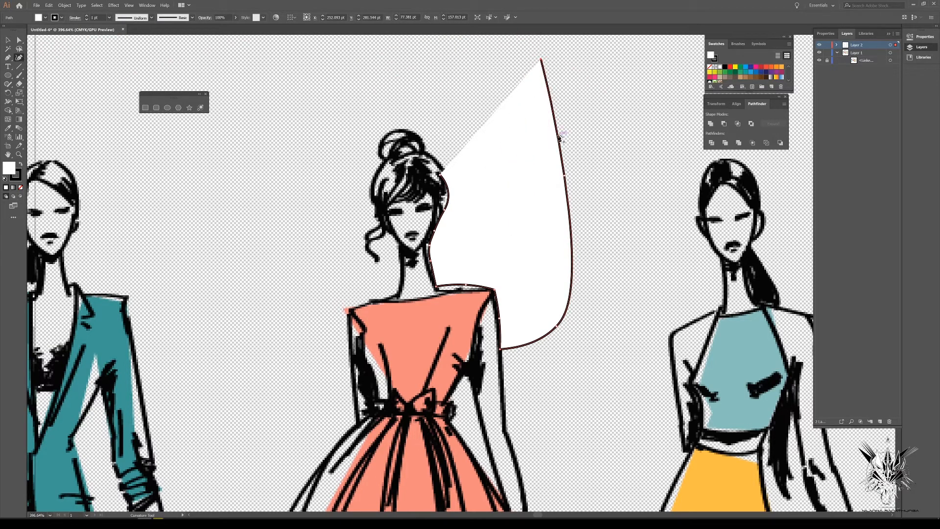
drag(559, 136, 582, 129)
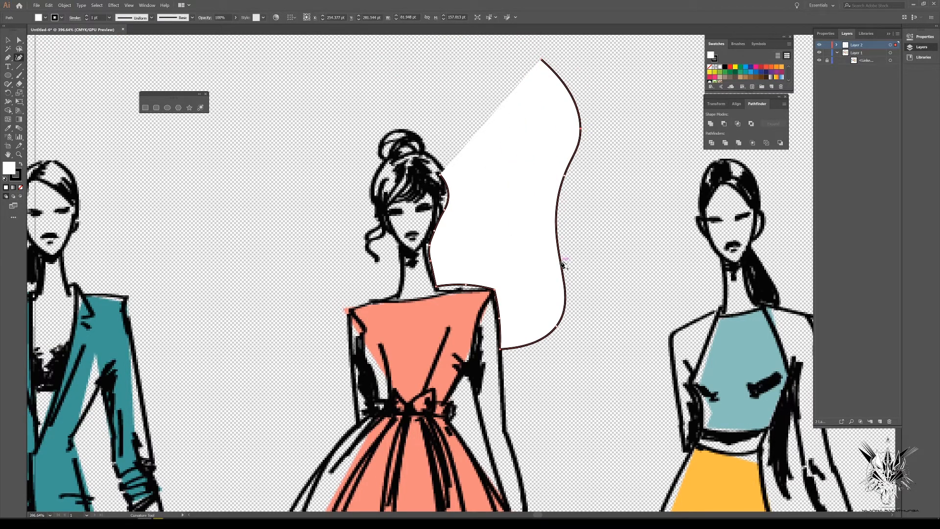
drag(564, 266, 583, 264)
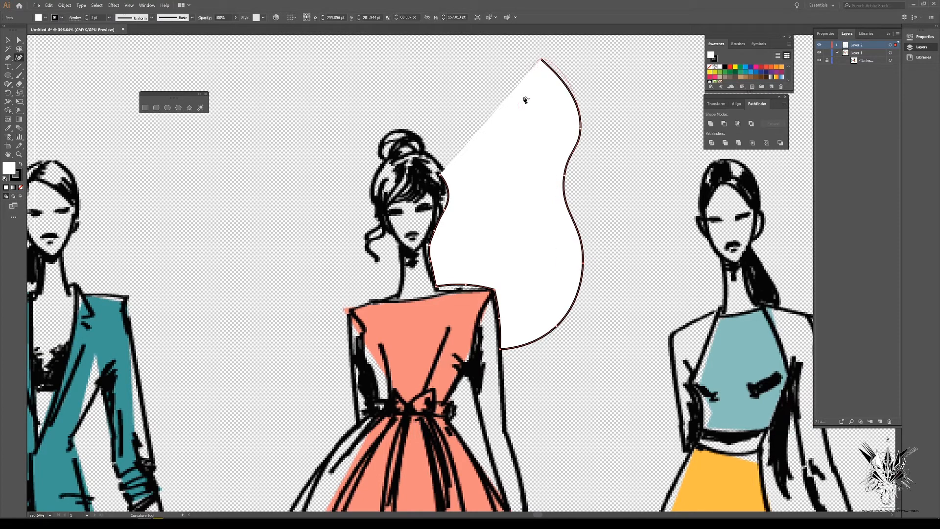
click(501, 168)
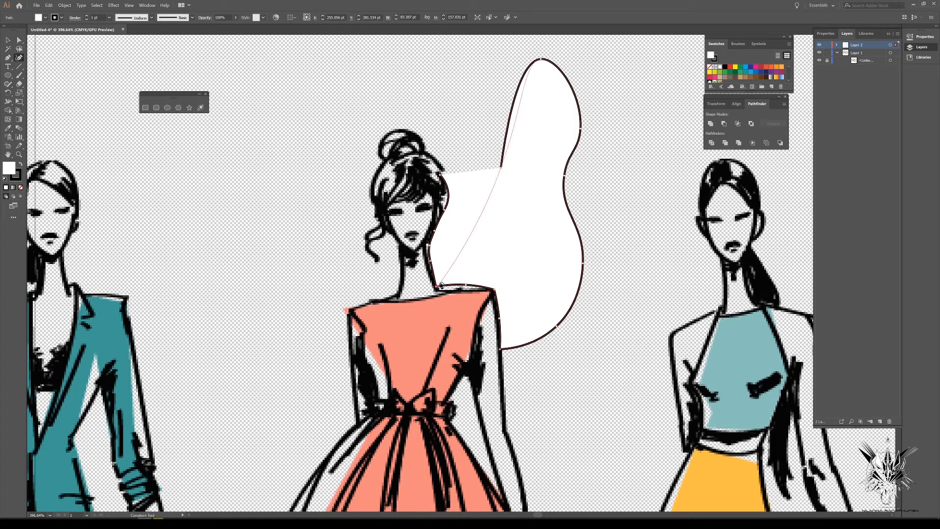
click(442, 283)
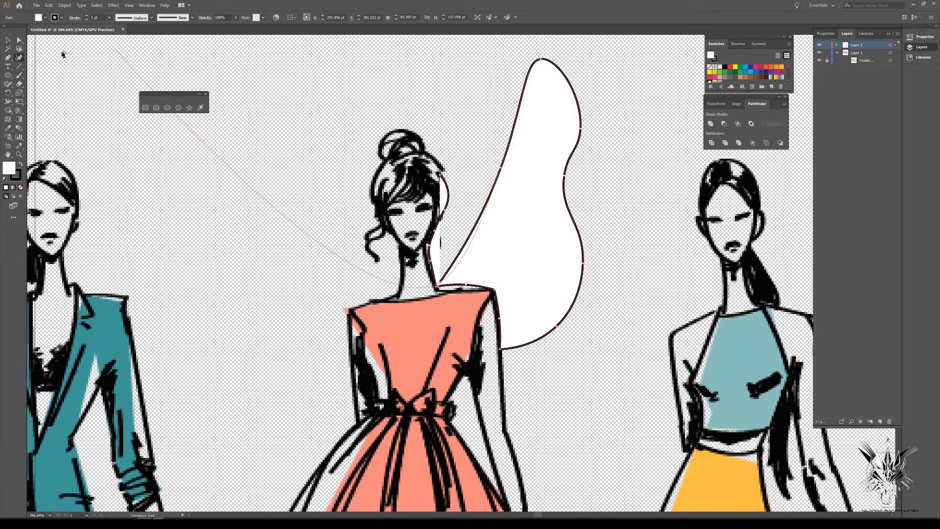
click(7, 41)
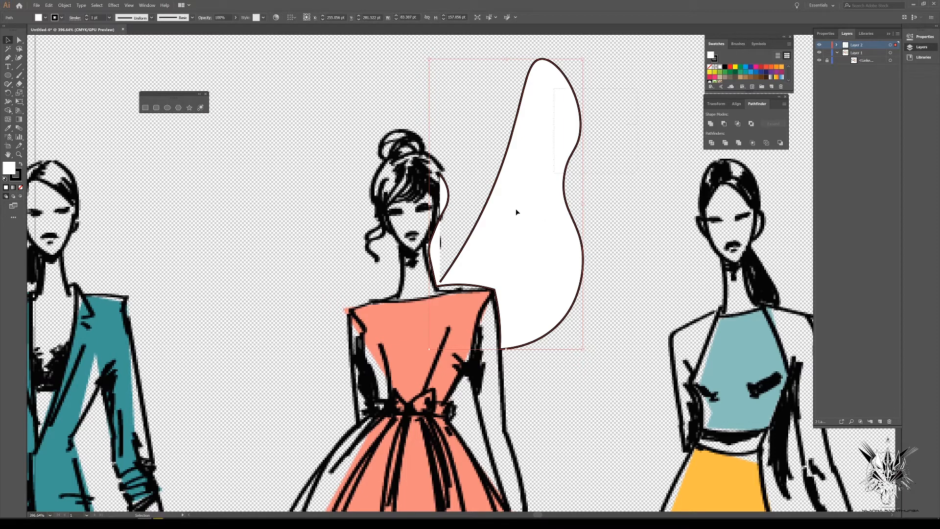
key(Delete)
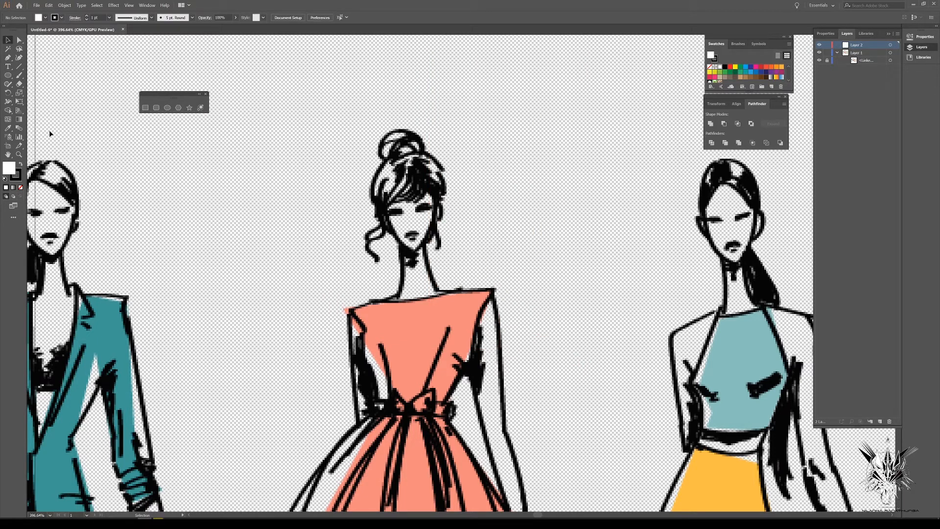
Step: Unlock the linked fashion-sketch image in Layer 1 and apply Image Trace with the default preset
click(19, 154)
drag(243, 183, 207, 184)
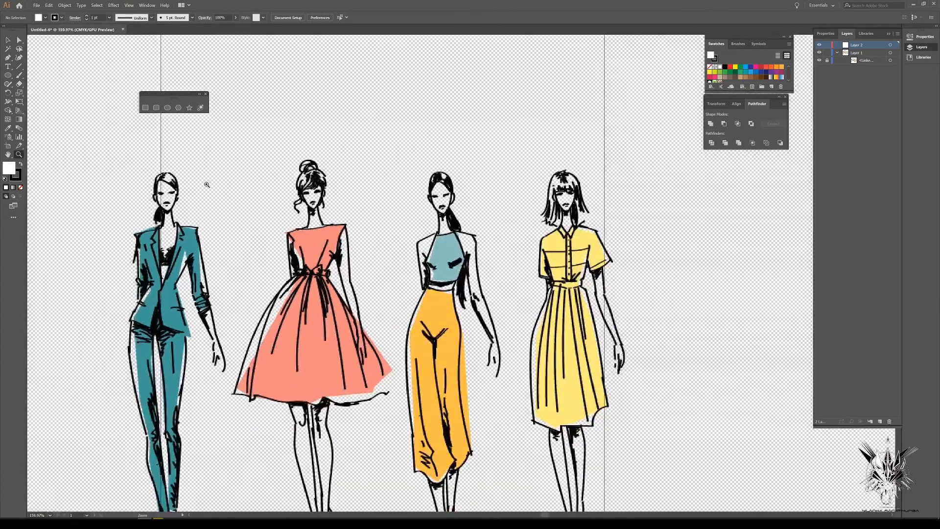
click(18, 41)
click(8, 41)
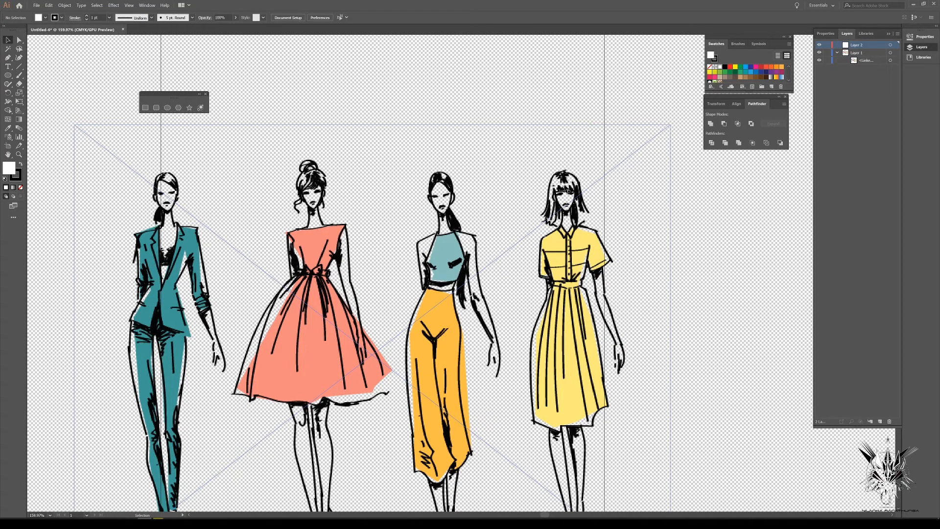
click(402, 346)
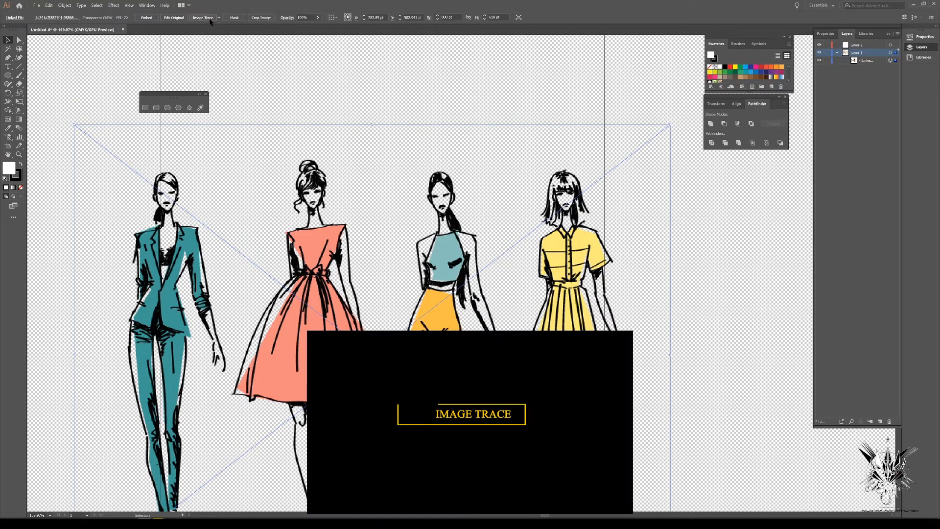
click(205, 19)
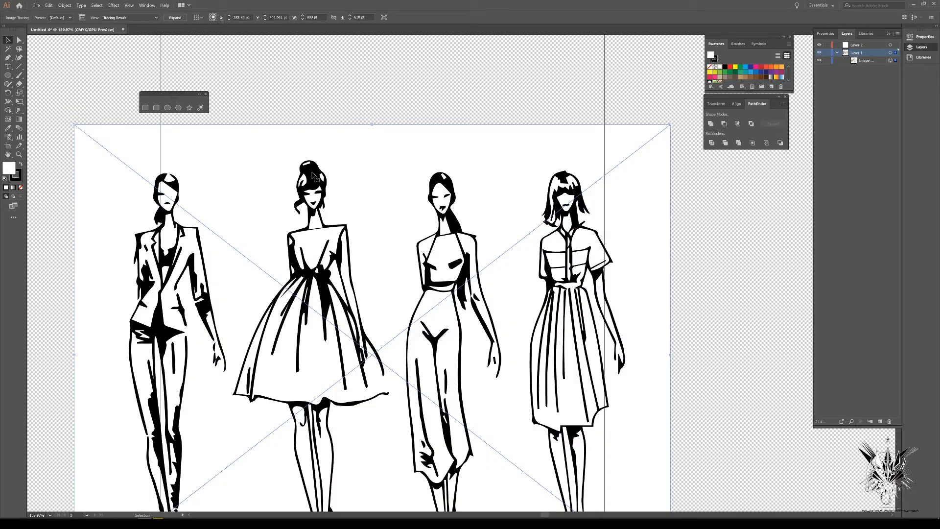
Step: Move the traced image slightly up and to the right, and expand the tracing into editable paths
drag(327, 200, 378, 179)
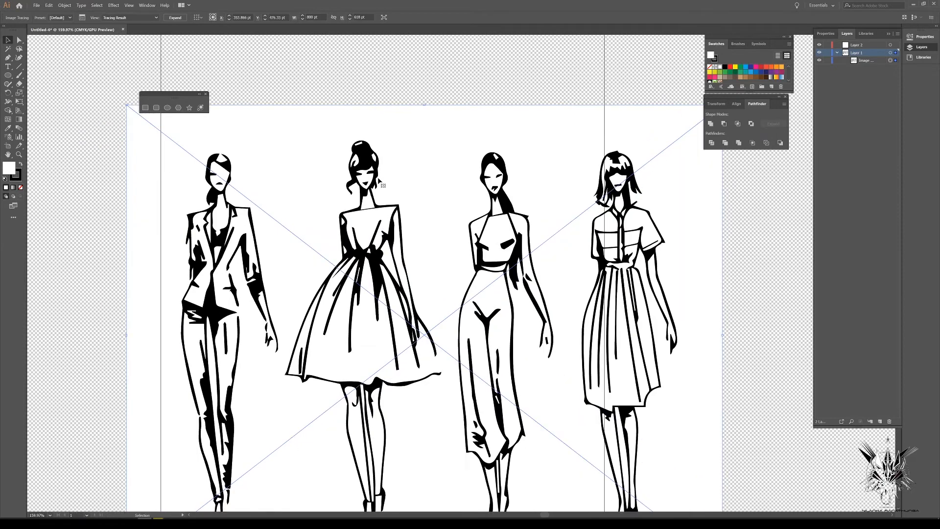
click(19, 155)
drag(359, 225, 438, 208)
scroll(407, 226, up, 5)
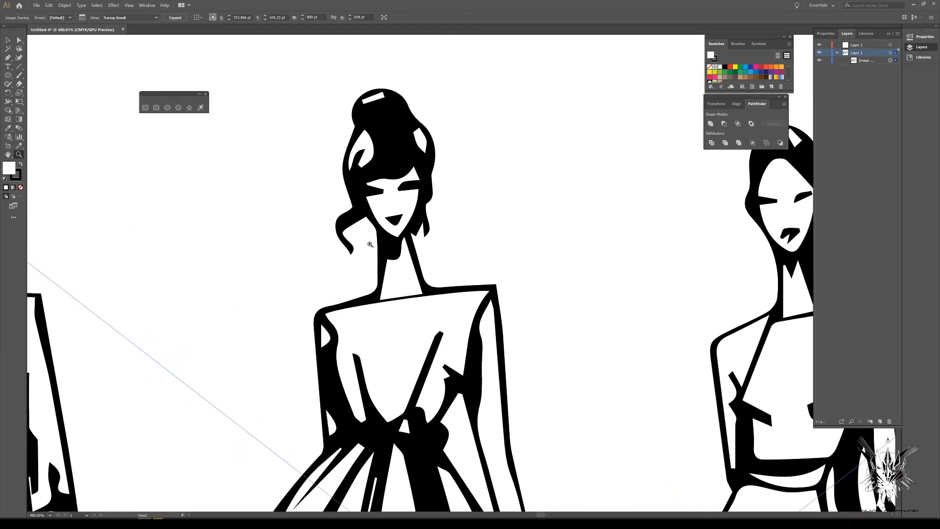
click(19, 42)
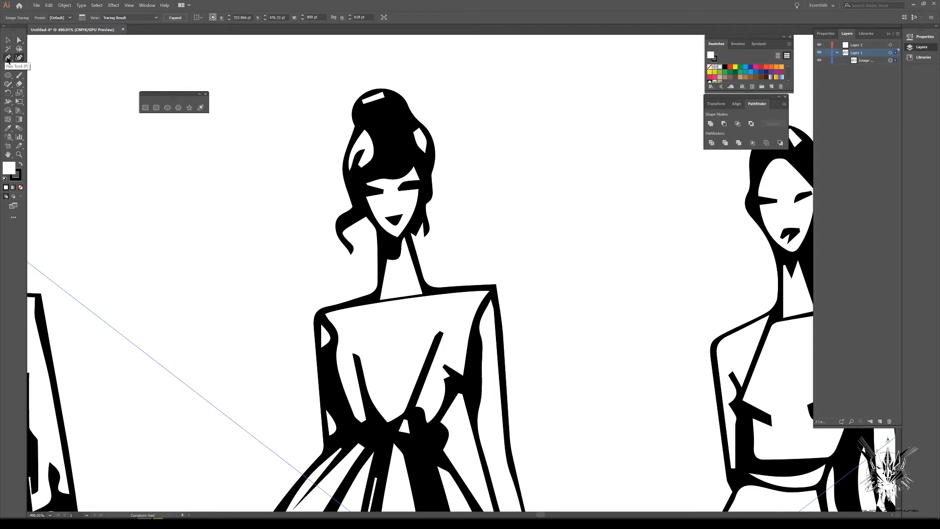
click(8, 58)
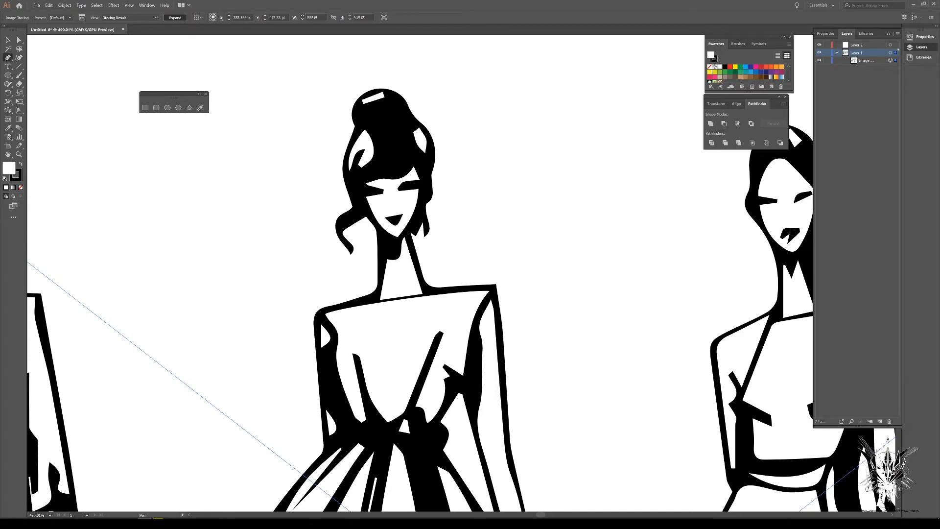
click(175, 18)
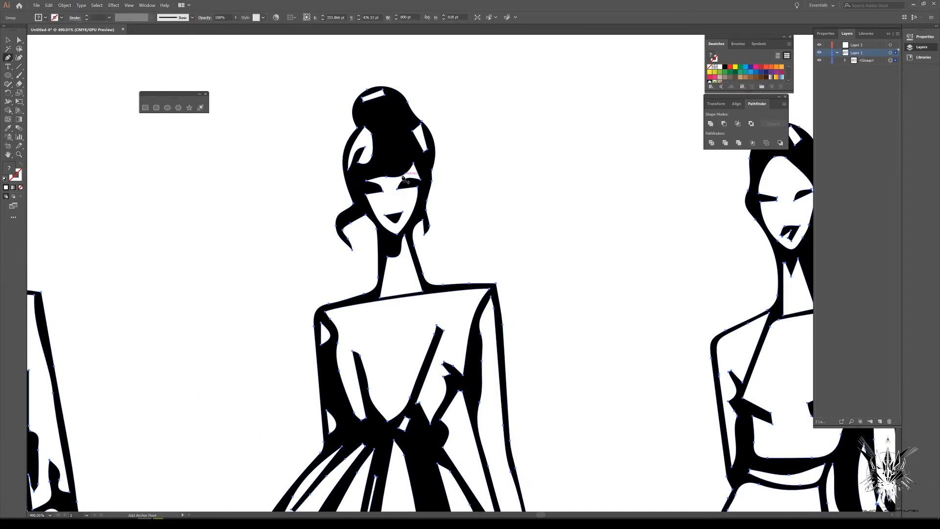
Step: Try adding and moving an anchor point on the upper edge of the second figure's traced face, and undo it
click(403, 177)
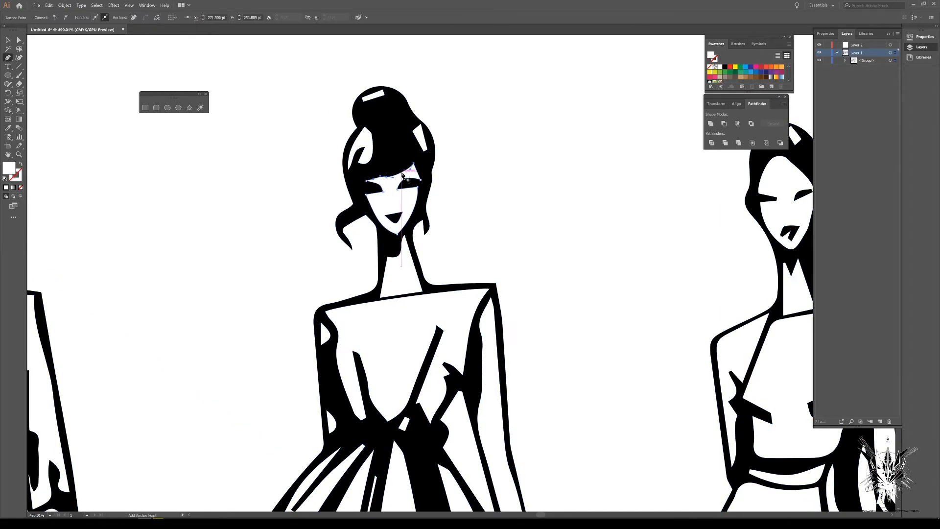
drag(386, 176, 380, 192)
key(ctrl+z)
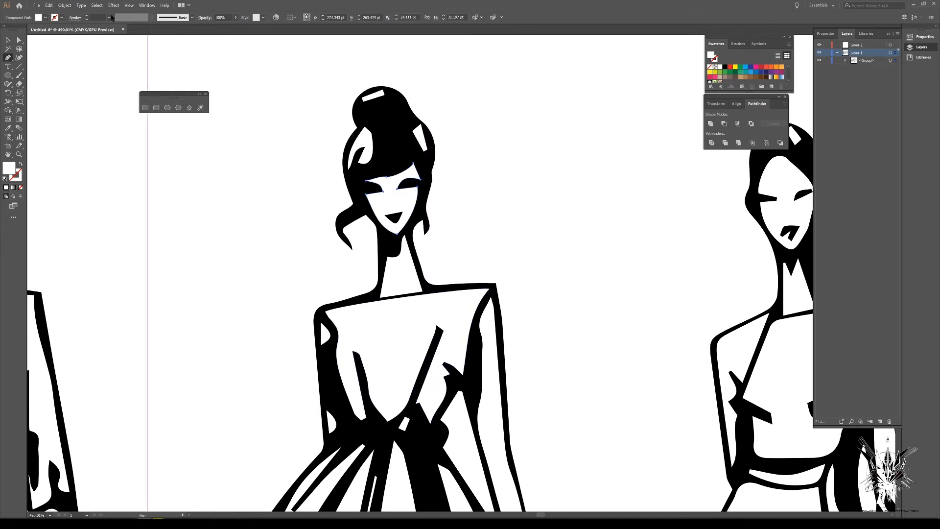
Step: Delete all of the expanded fashion-sketch artwork from the document
key(v)
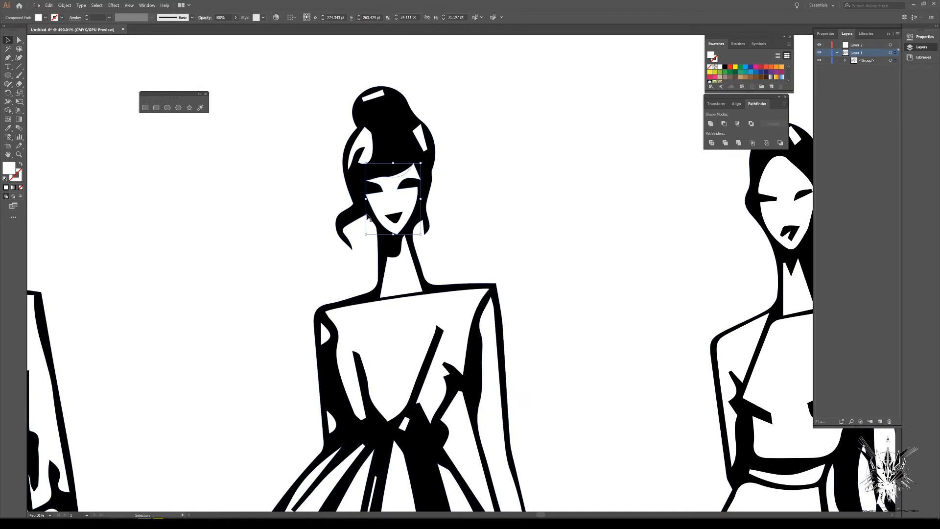
key(a)
key(ctrl+0)
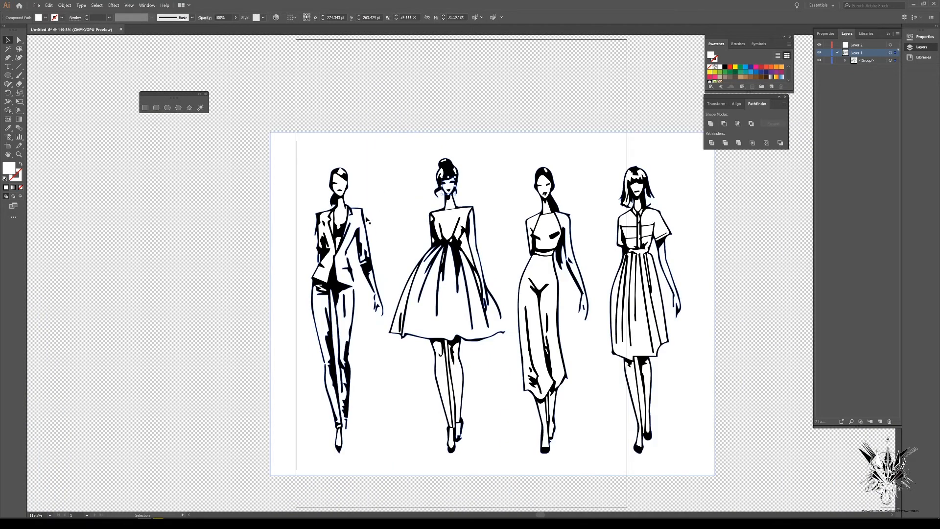
click(749, 198)
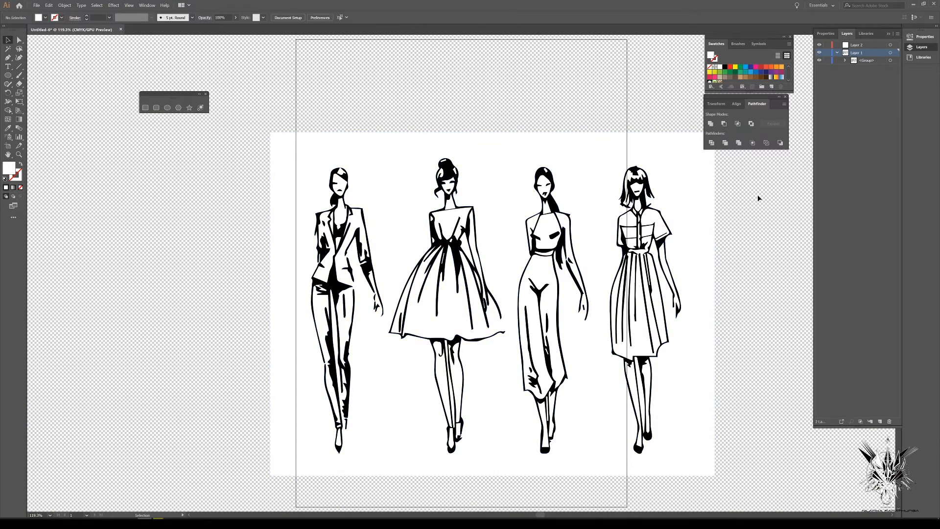
key(ctrl+a)
key(Delete)
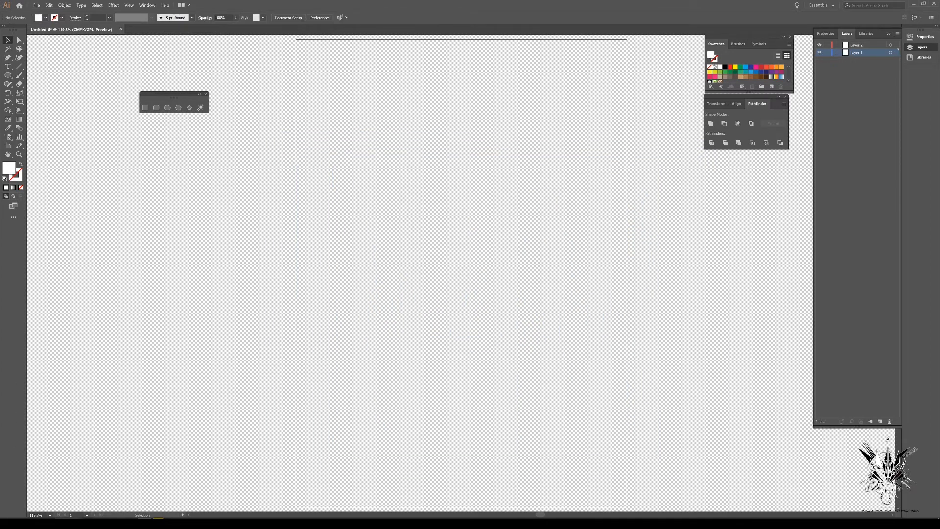
Step: Switch to the used images folder in File Explorer and place the last-supper-4997322_1280 image over the artboard in Layer 1
key(alt+Tab)
click(230, 172)
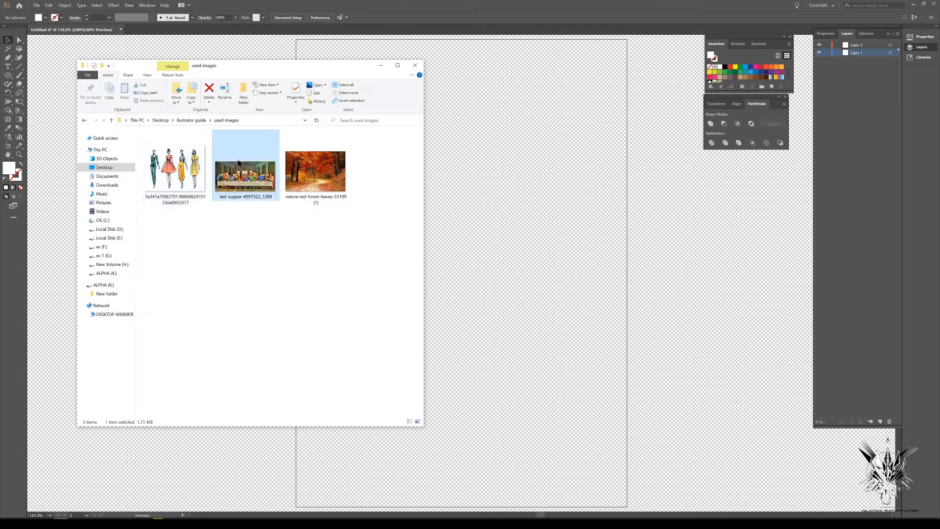
drag(239, 162, 491, 236)
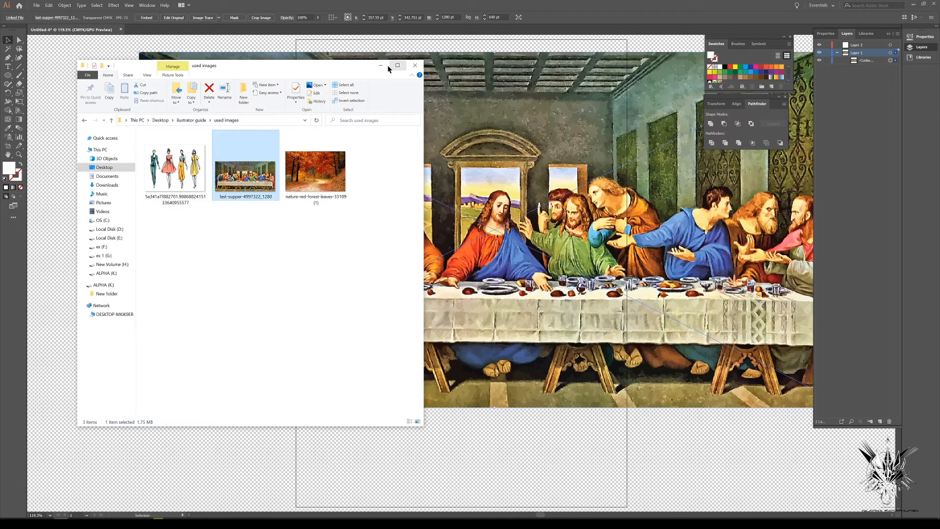
click(381, 65)
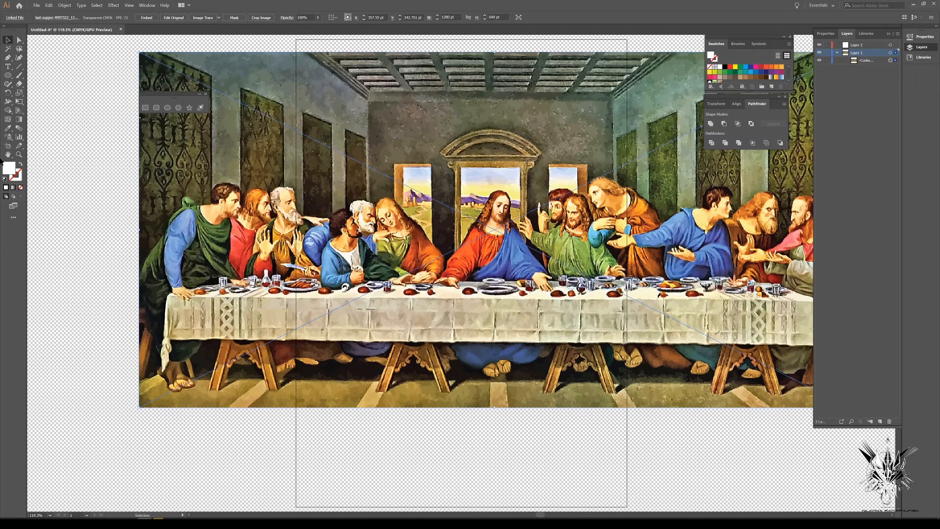
click(19, 154)
drag(309, 202, 375, 178)
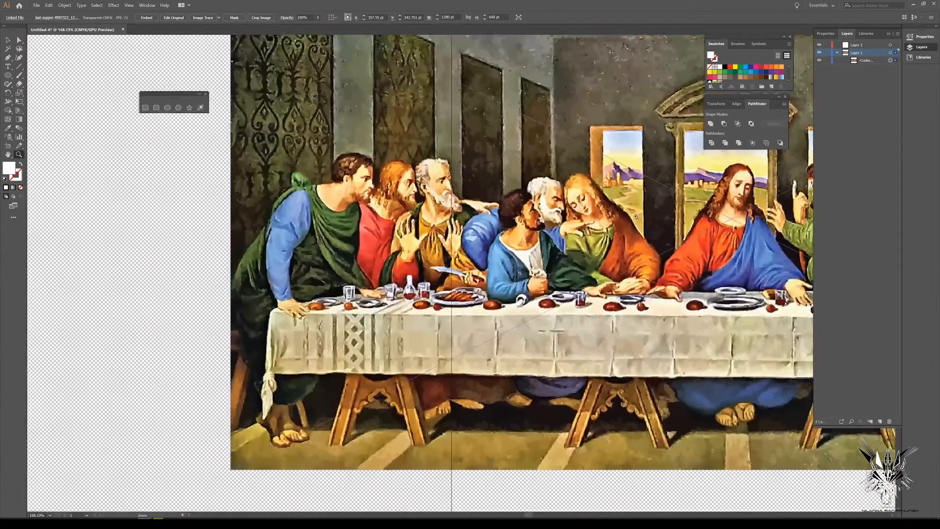
drag(708, 197, 514, 224)
drag(612, 223, 467, 257)
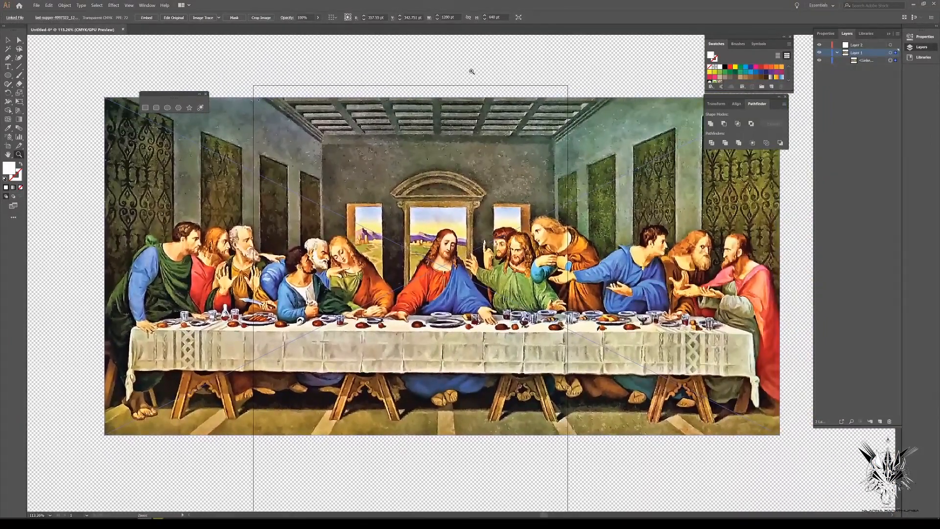
Step: Trace the Last Supper image with the High Fidelity Photo preset, expand the tracing into paths, and deselect it
click(219, 19)
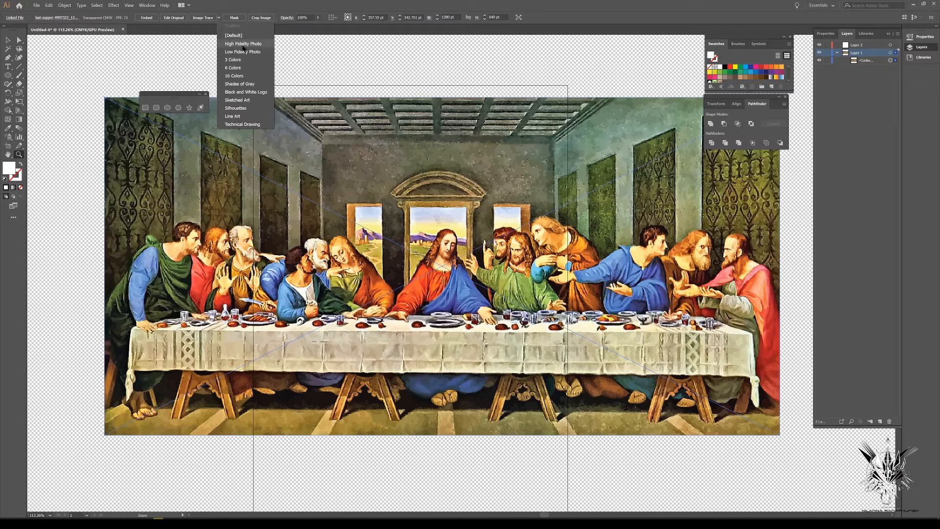
click(243, 45)
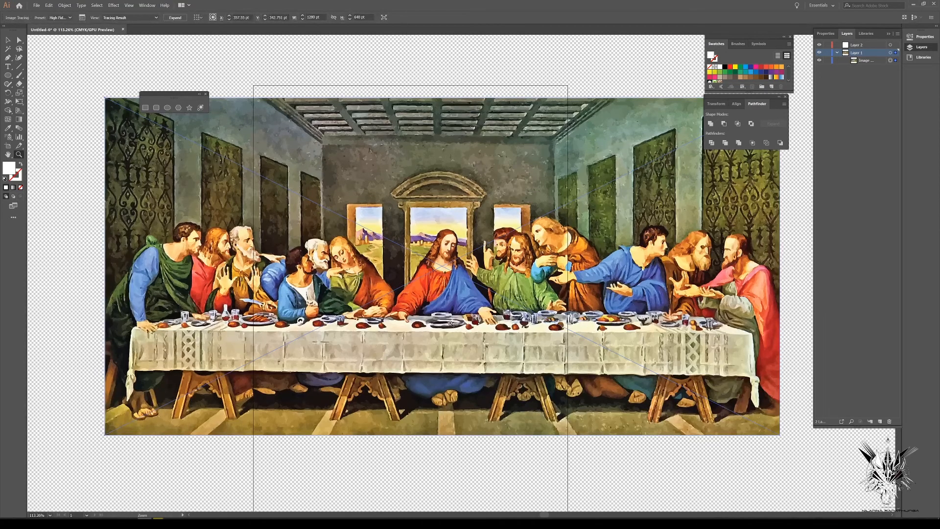
click(175, 18)
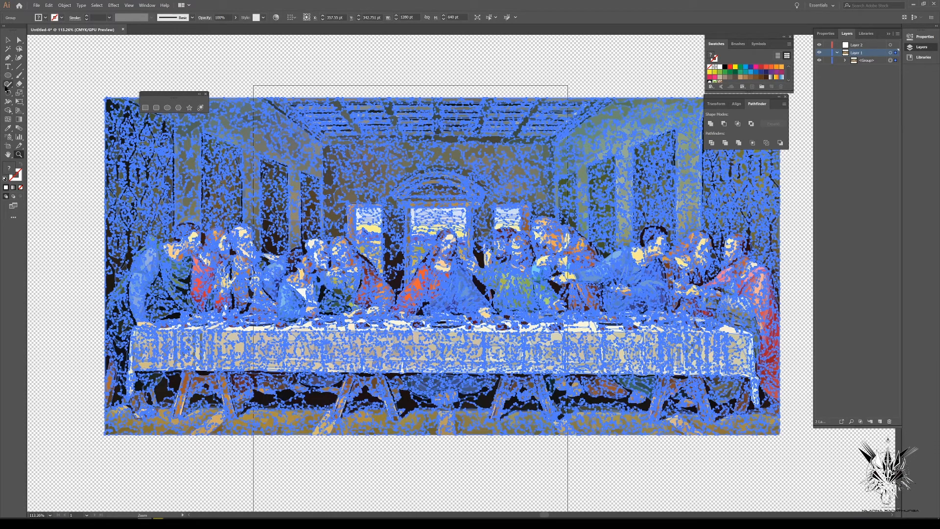
click(8, 40)
click(406, 460)
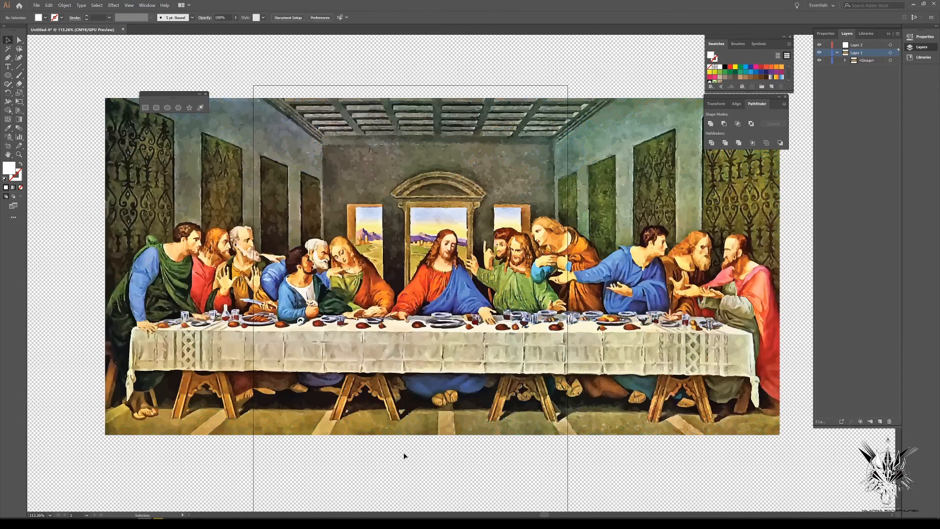
Step: Examine the expanded vector shapes up close around the windows, the landscape and the central figure
click(19, 155)
drag(350, 244, 456, 200)
drag(492, 188, 513, 186)
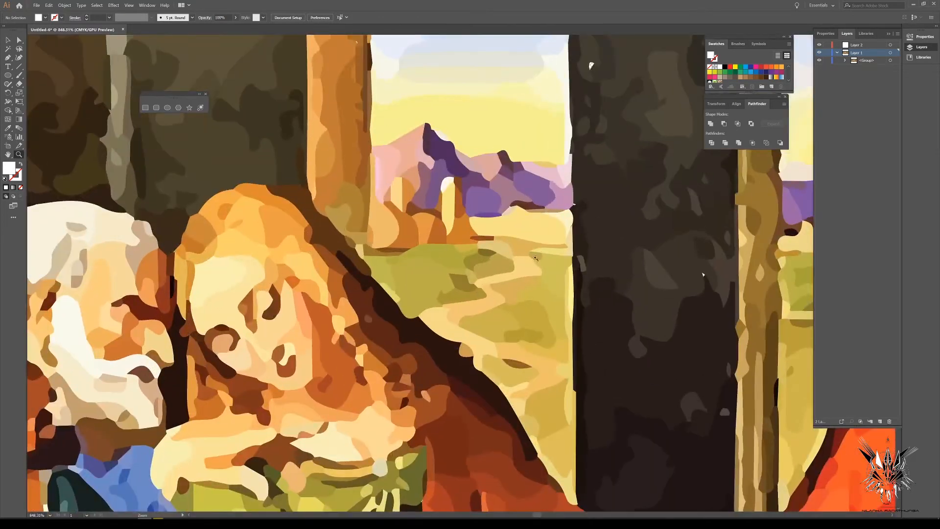
drag(602, 245, 357, 266)
drag(788, 272, 568, 279)
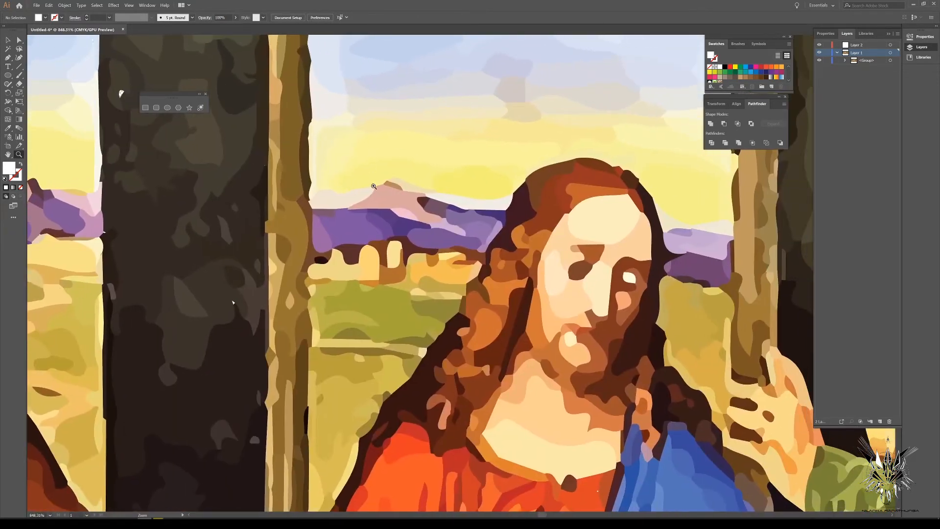
scroll(431, 260, down, 10)
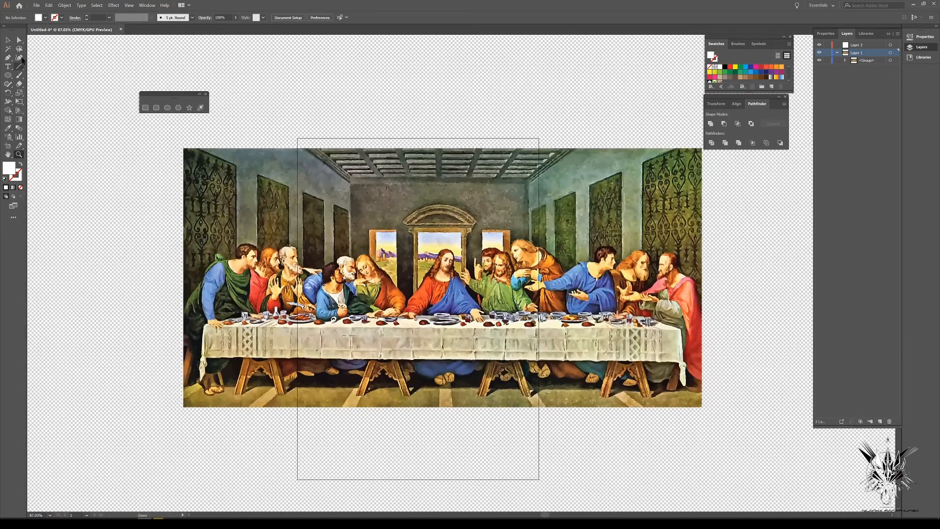
Step: Delete all of the expanded Last Supper artwork from the document
click(8, 39)
key(ctrl+a)
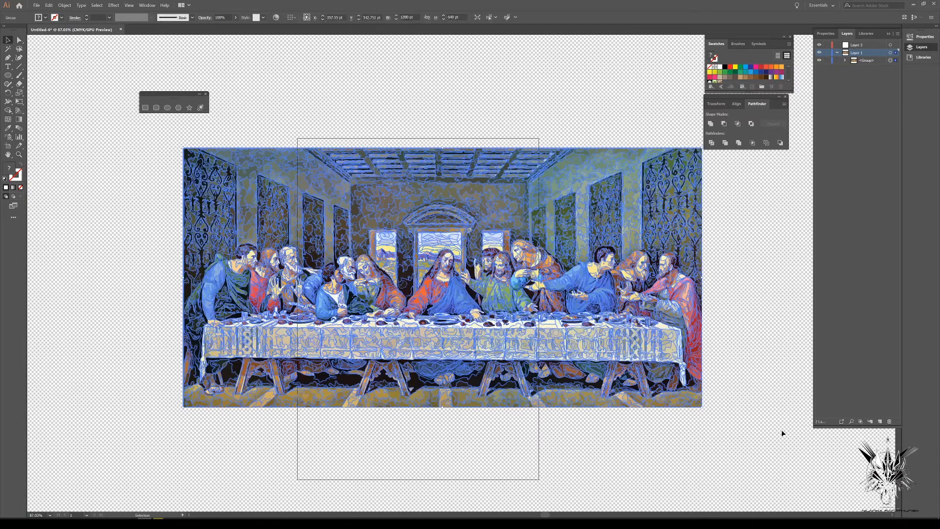
key(Delete)
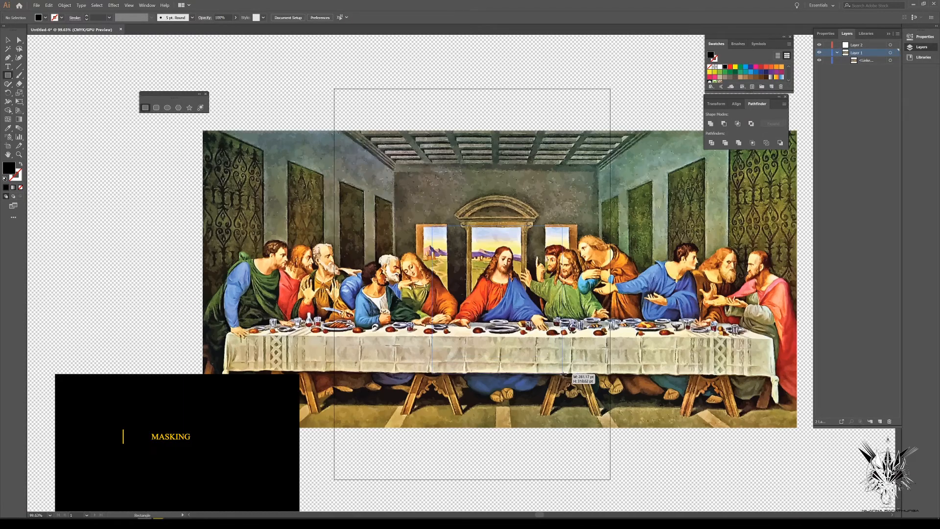
Step: Draw a black rectangle about 286 × 319 pt over the central figure of the Last Supper image and deselect it
drag(432, 226, 565, 373)
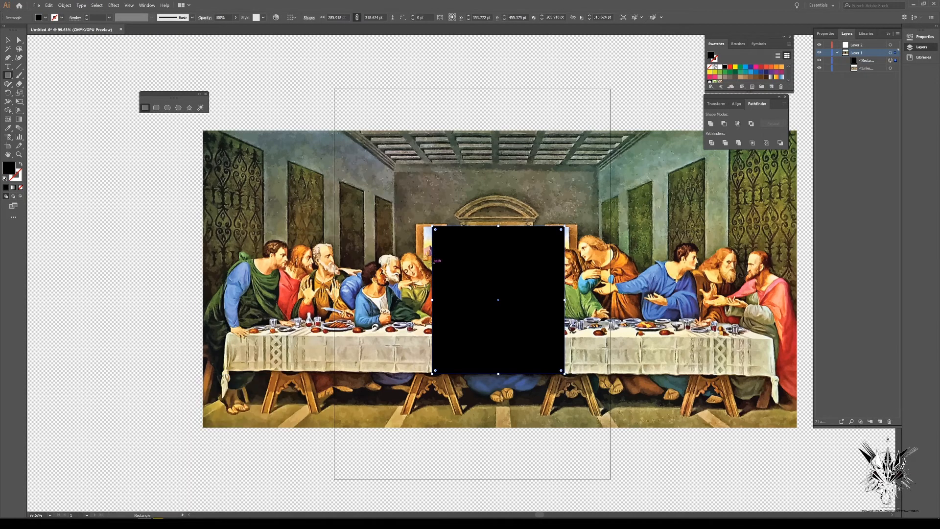
click(20, 40)
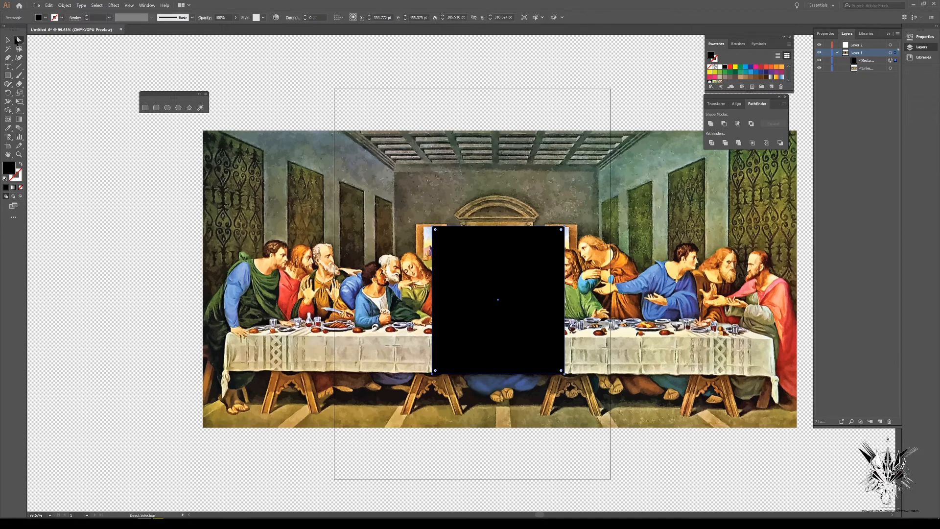
key(ctrl+shift+a)
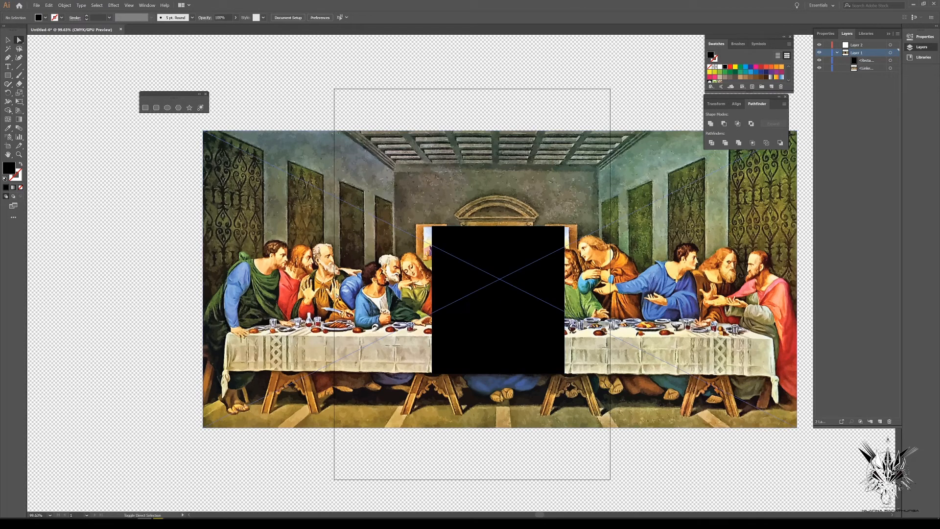
Step: Make a clipping mask from the black rectangle and the Last Supper image
click(338, 296)
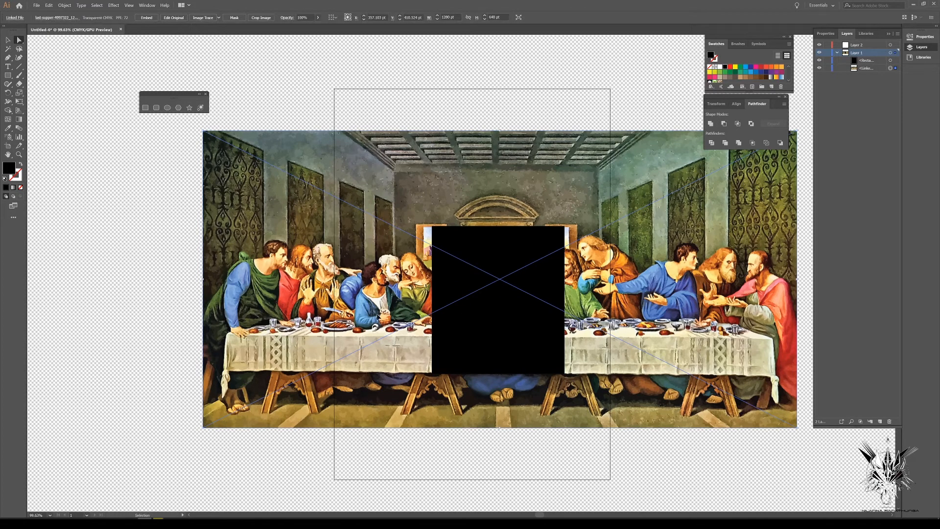
key(ctrl+7)
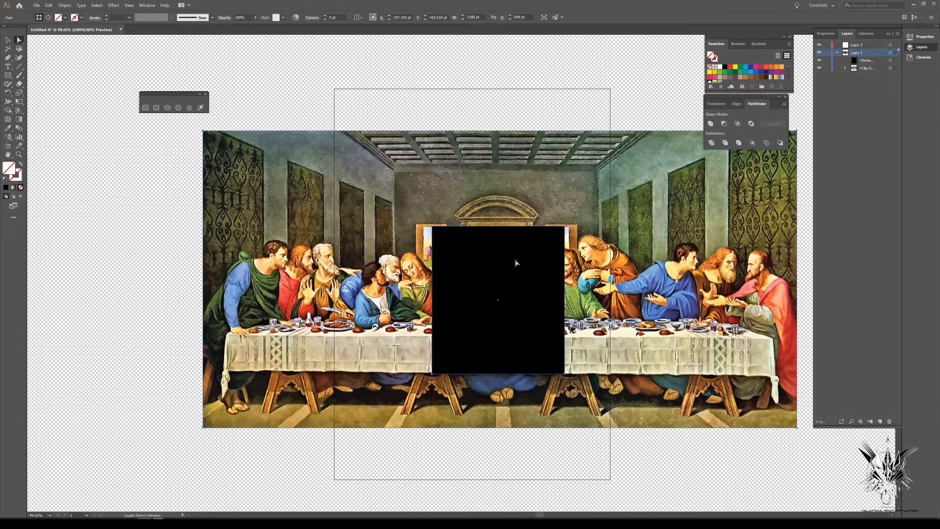
click(516, 263)
shift+click(346, 252)
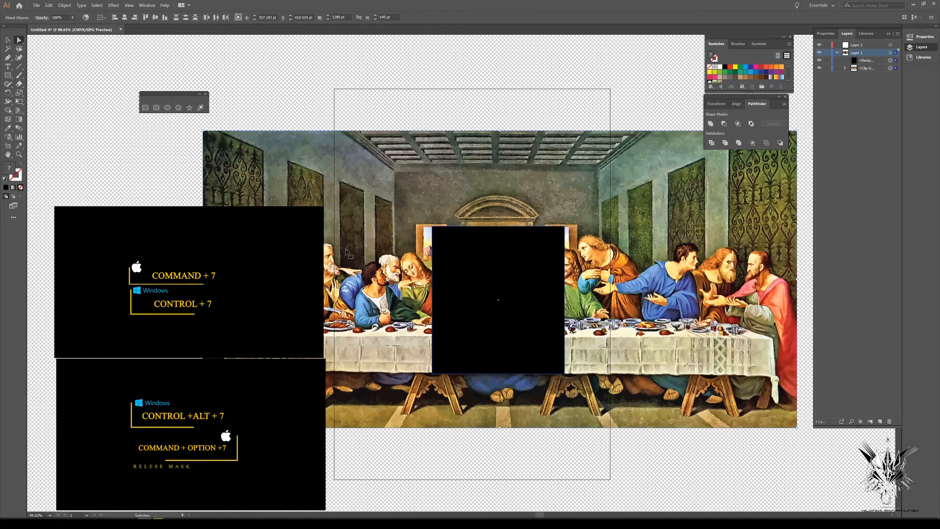
key(ctrl+7)
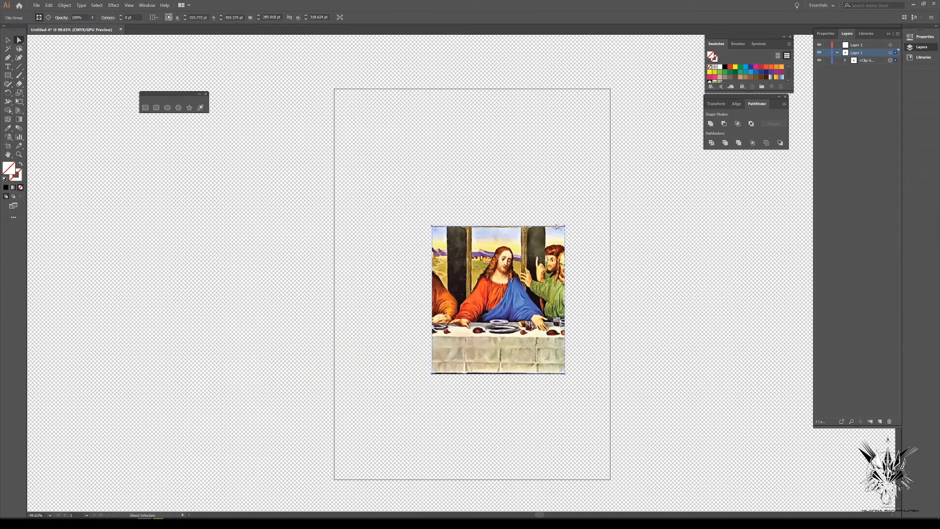
Step: Practise moving and enlarging the masked image to about 438 × 488 pt, and delete it from the artboard
drag(566, 228, 598, 198)
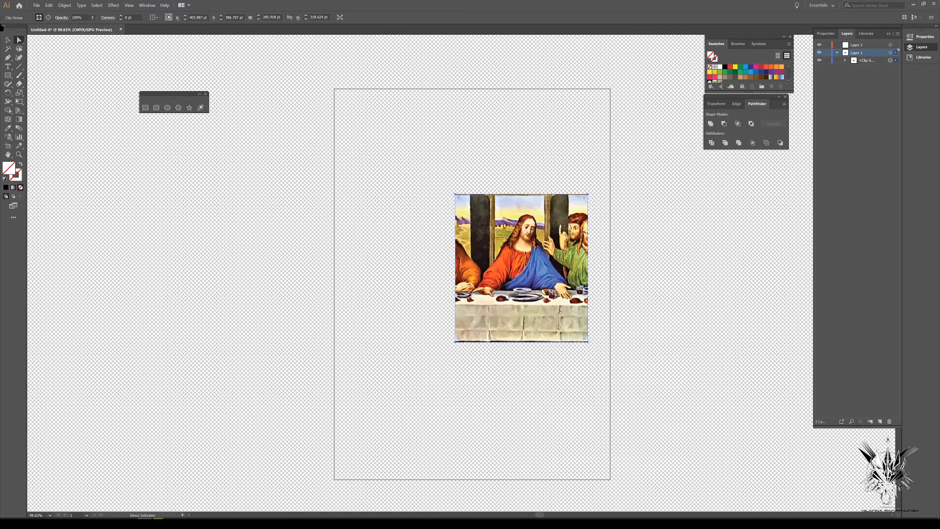
click(8, 39)
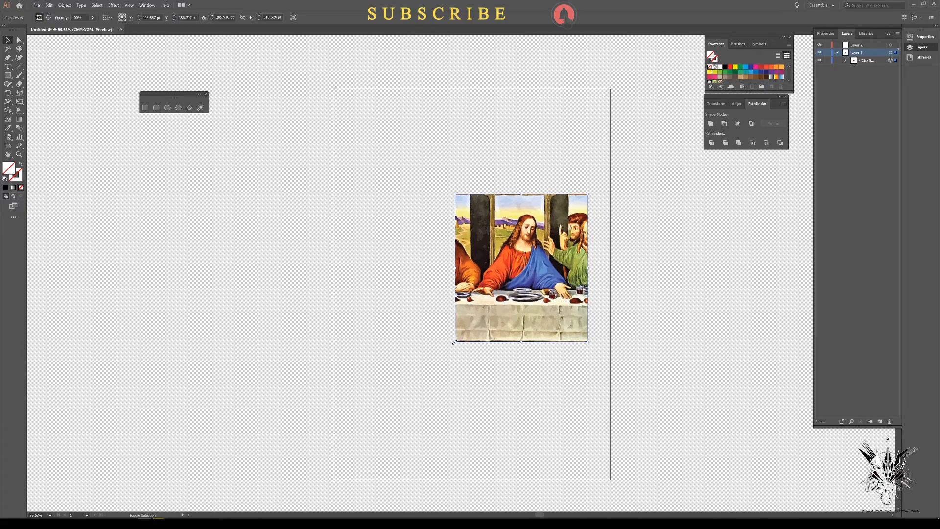
drag(458, 342, 382, 423)
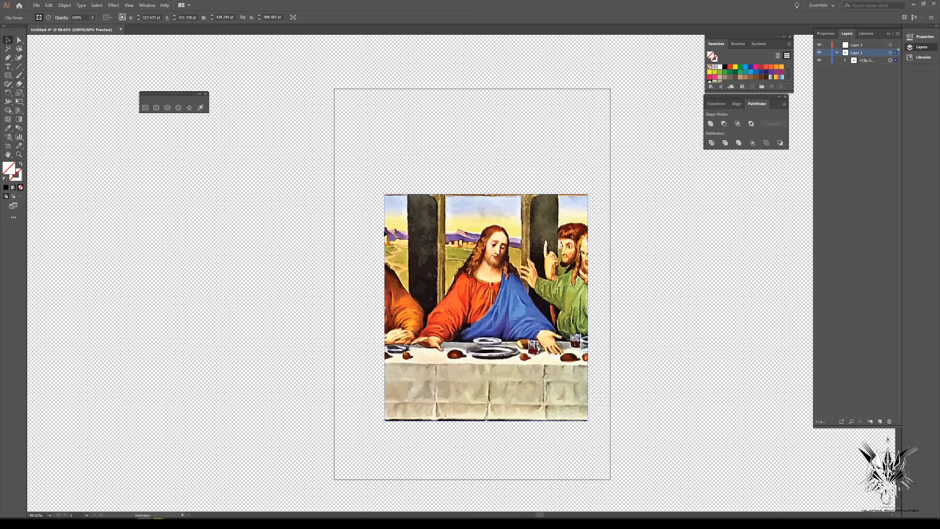
drag(390, 274, 389, 288)
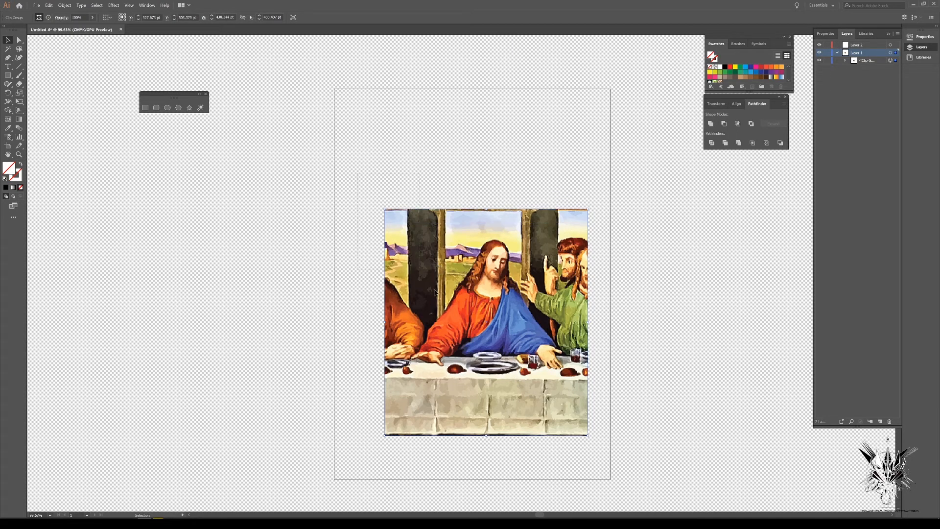
key(Delete)
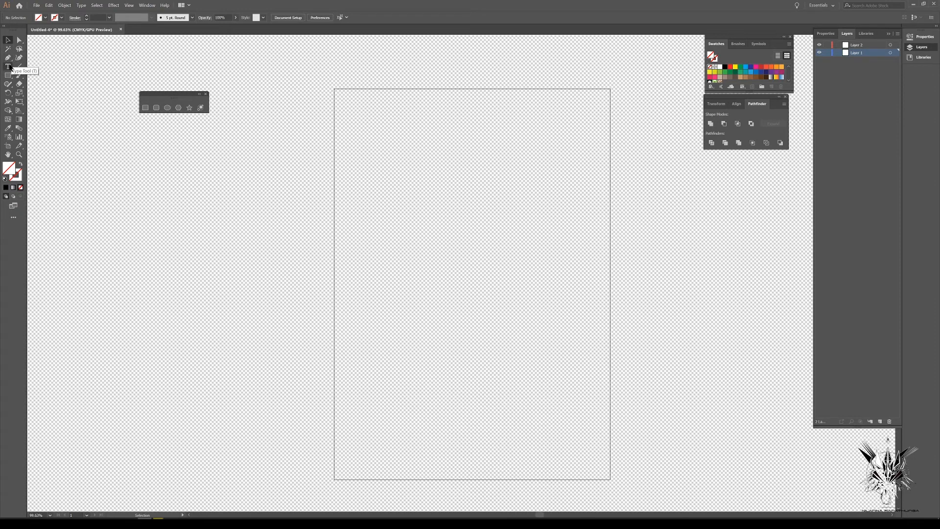
click(8, 67)
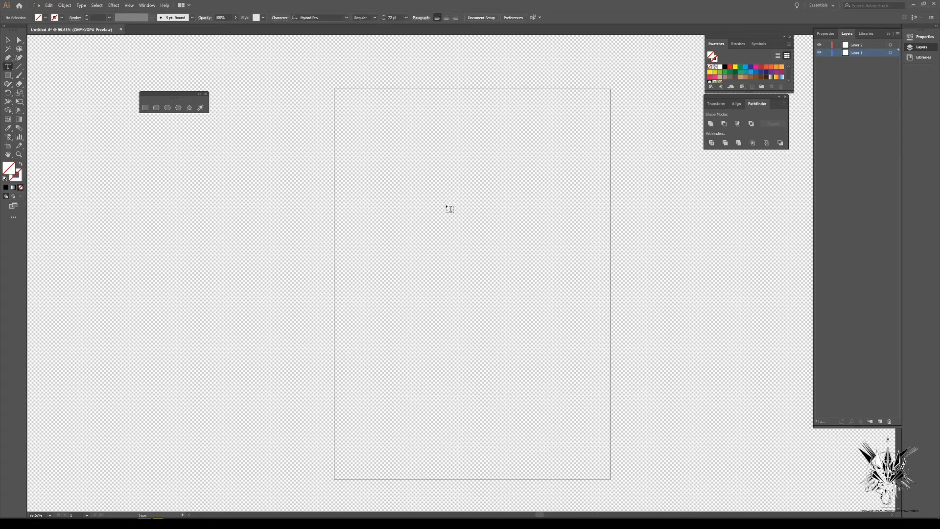
click(8, 67)
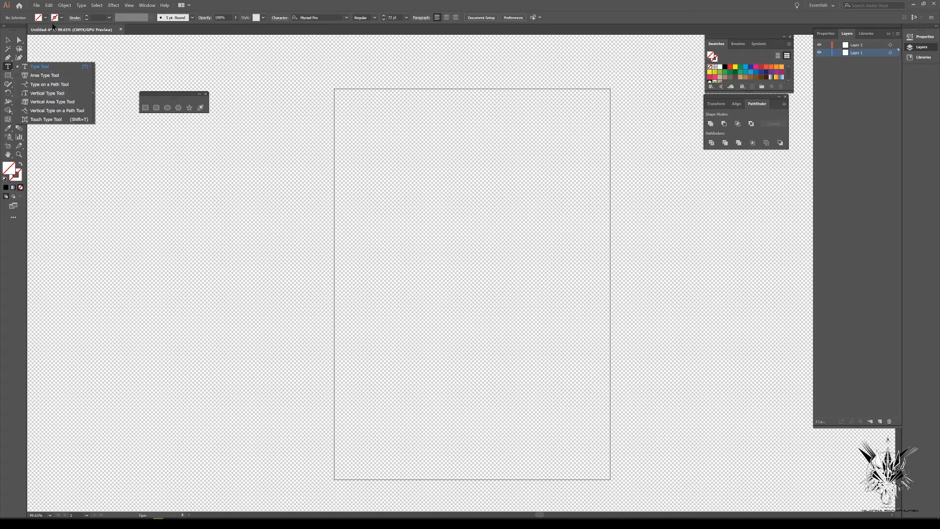
click(283, 3)
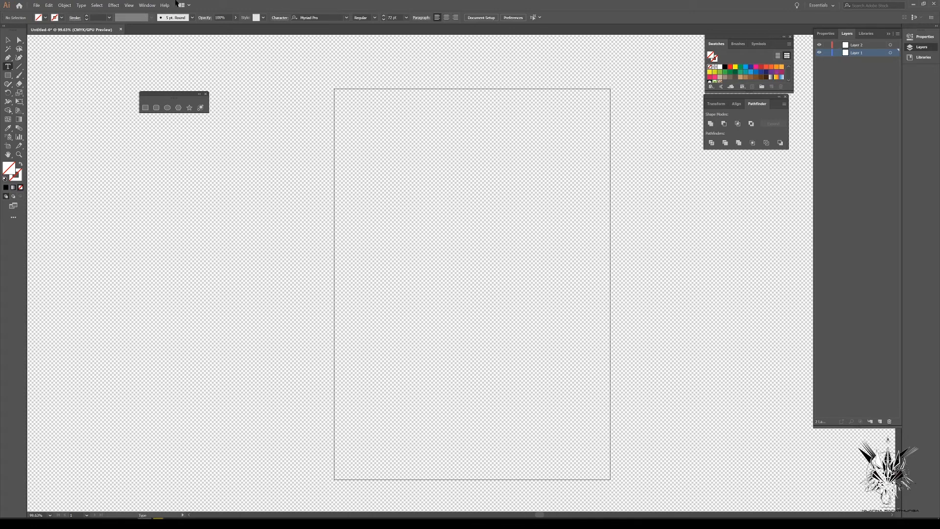
Step: Paint a freehand black zigzag stroke across the middle of the artboard to its edge with the Paintbrush tool
click(17, 78)
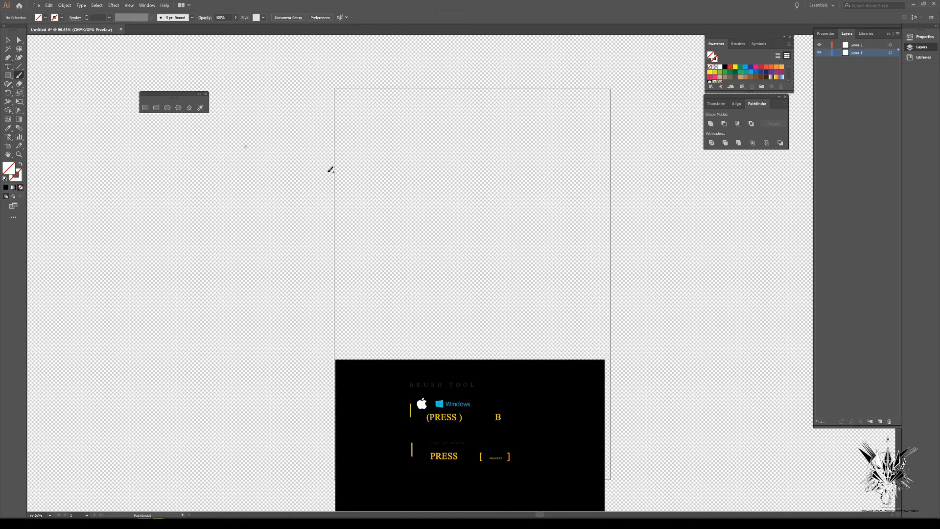
mouse_move(409, 297)
mouse_down()
mouse_move(434, 246)
mouse_move(484, 286)
mouse_move(621, 284)
mouse_up()
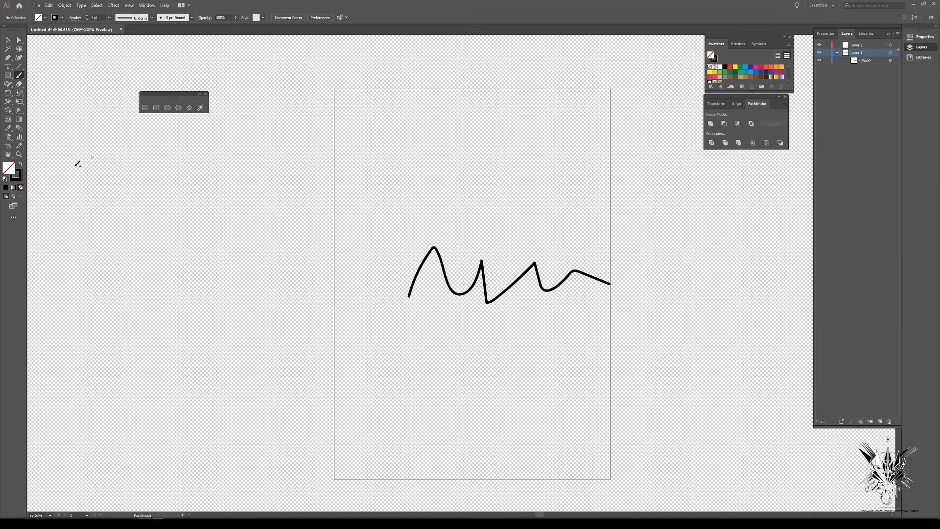
Step: Draw a black-outlined rectangle about 611 × 855 pt covering the whole artboard and fill it with white
click(20, 164)
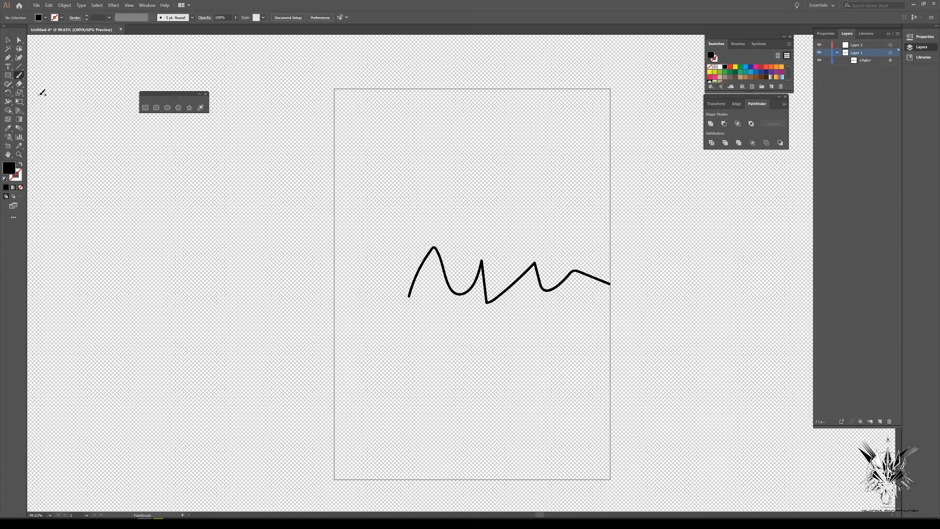
click(8, 76)
click(20, 165)
double_click(11, 172)
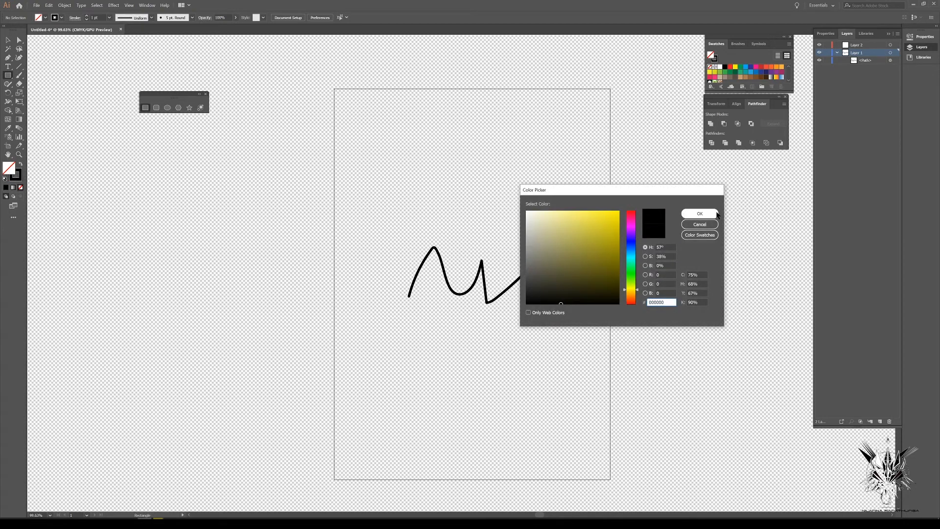
click(713, 214)
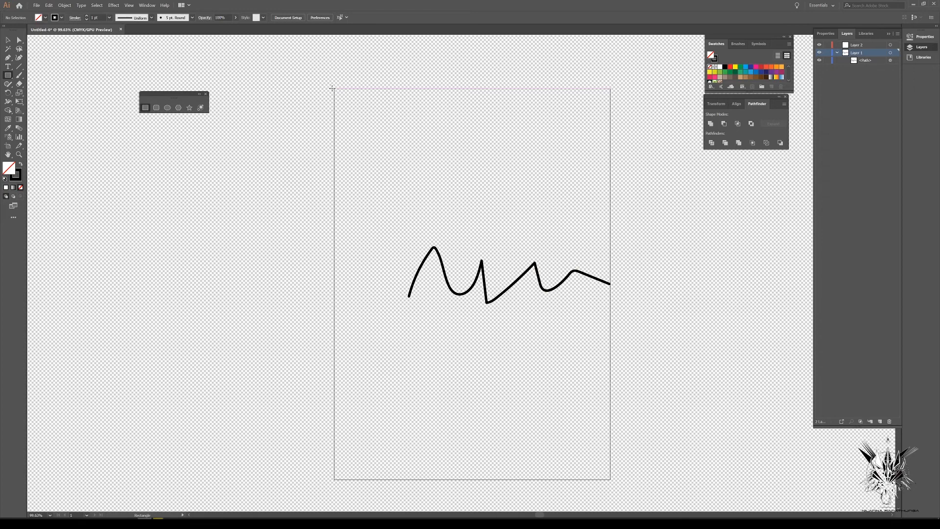
drag(334, 89, 616, 374)
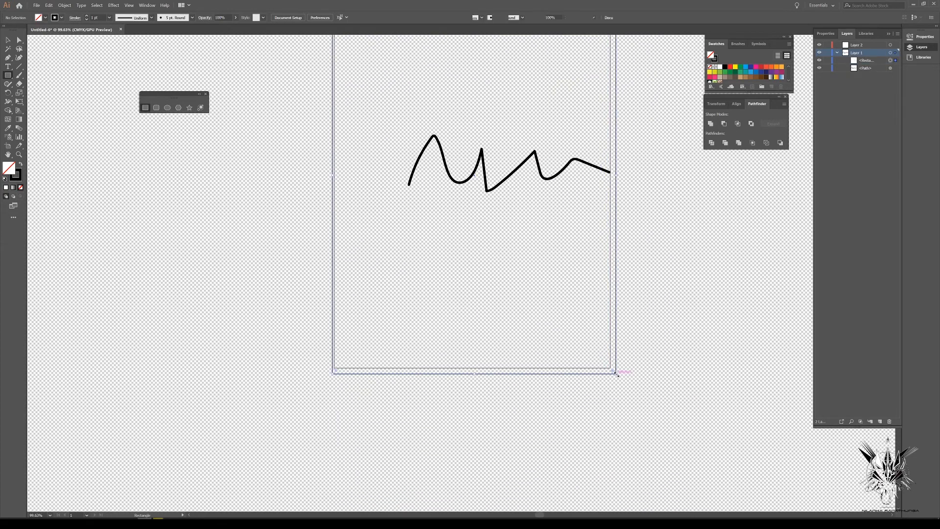
key(space)
drag(543, 306, 557, 390)
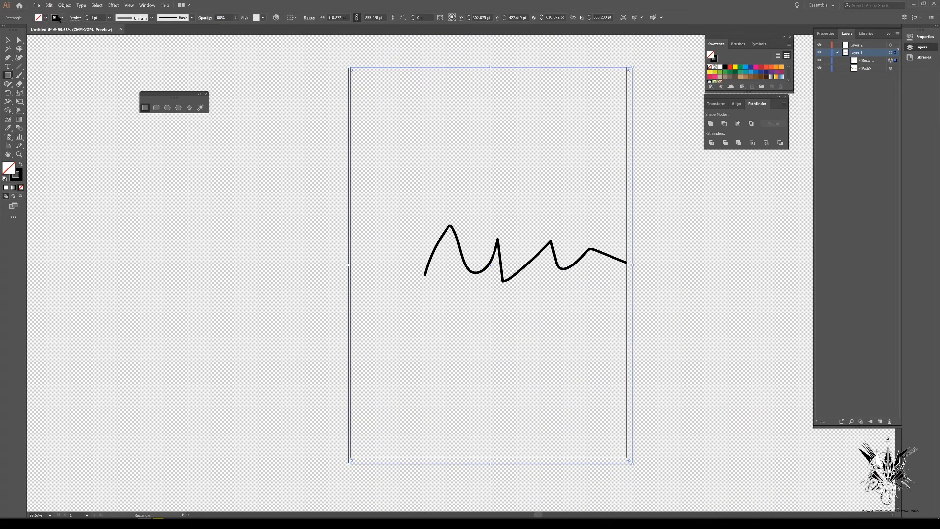
click(45, 17)
click(42, 40)
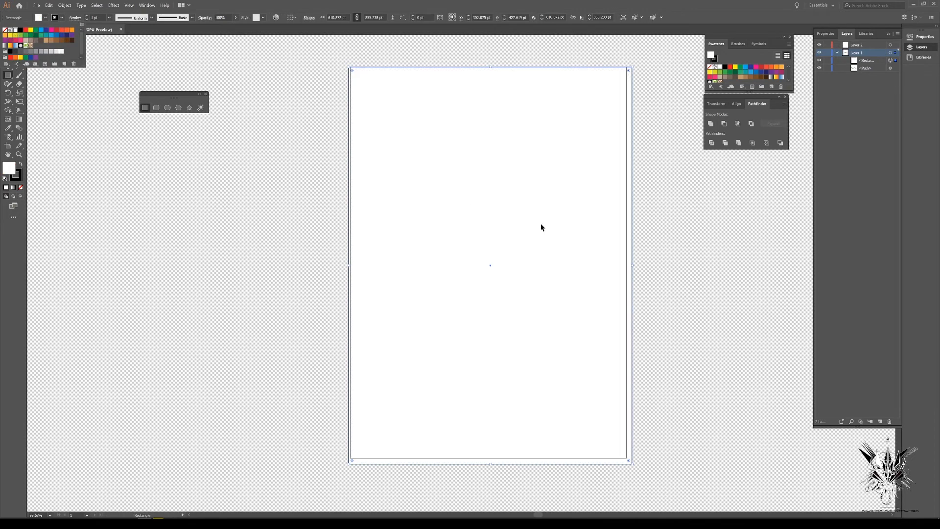
click(18, 75)
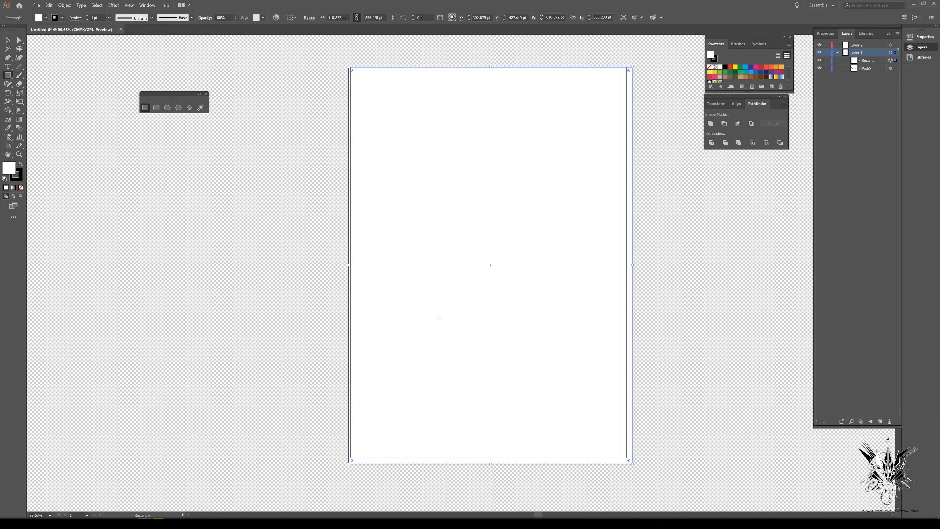
drag(439, 318, 473, 302)
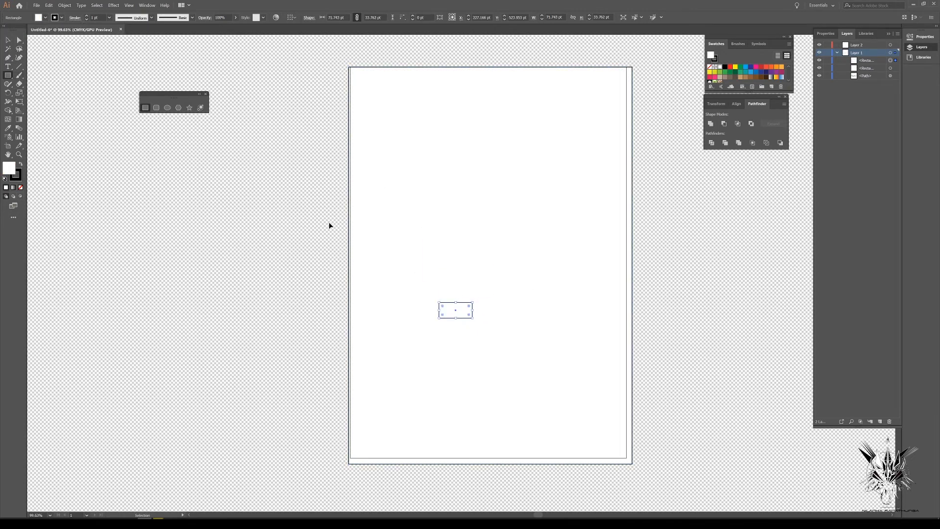
key(ctrl+z)
key(b)
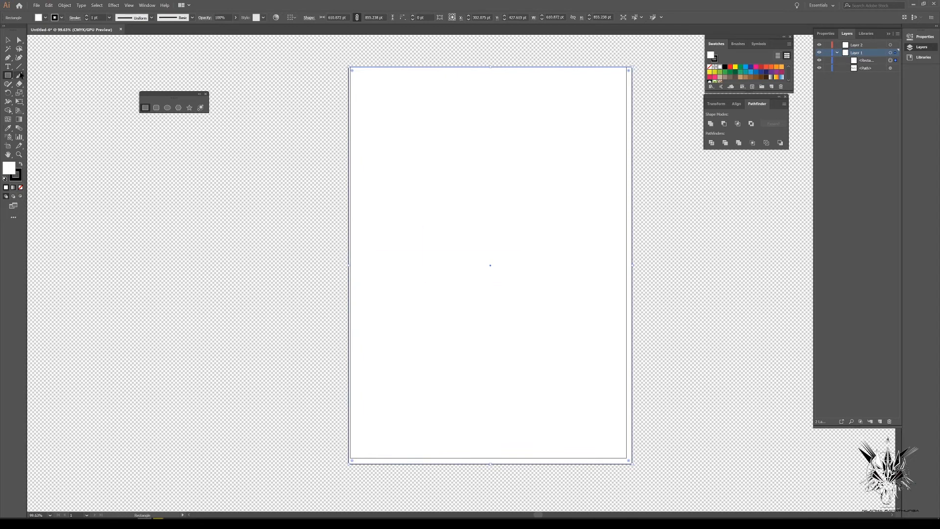
Step: Paint freehand black zigzags and lines on and beside the artboard, plus a small closed loop about 25 × 68 pt near its upper edge
drag(421, 238, 569, 334)
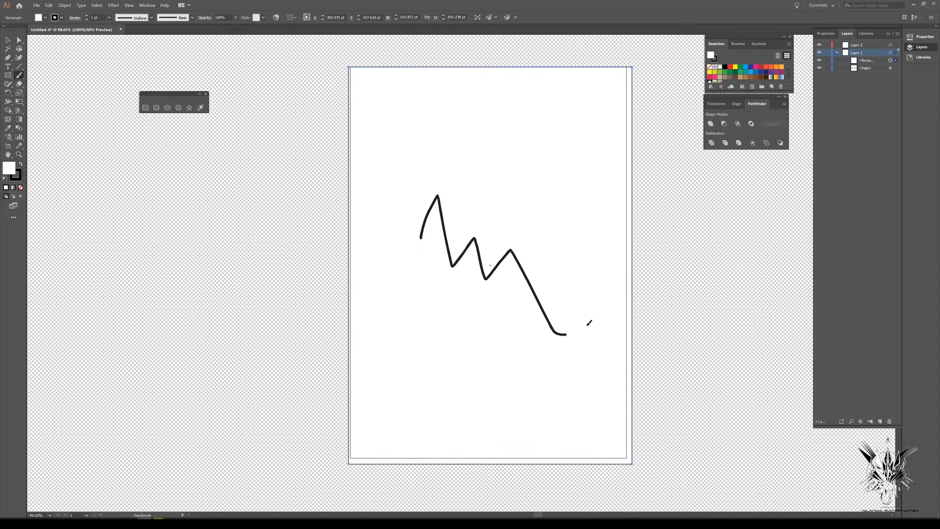
drag(356, 212, 451, 207)
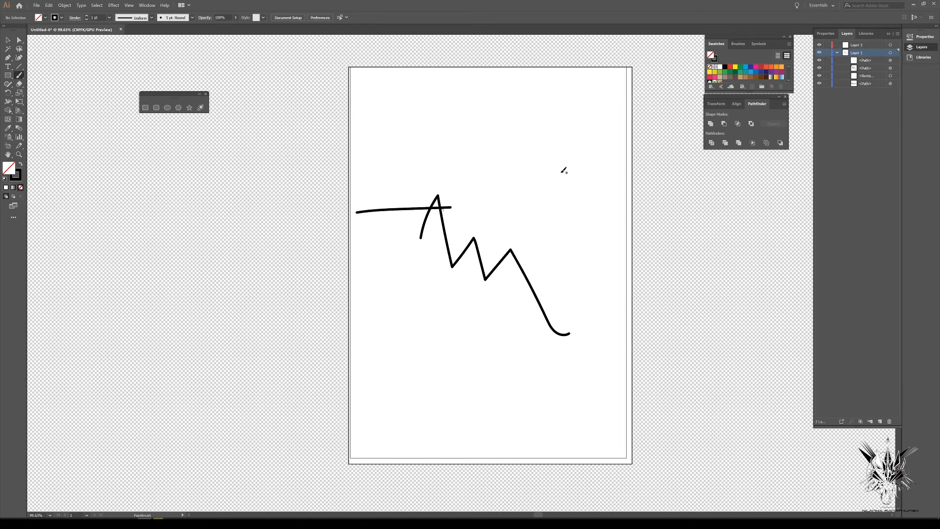
drag(540, 315, 677, 308)
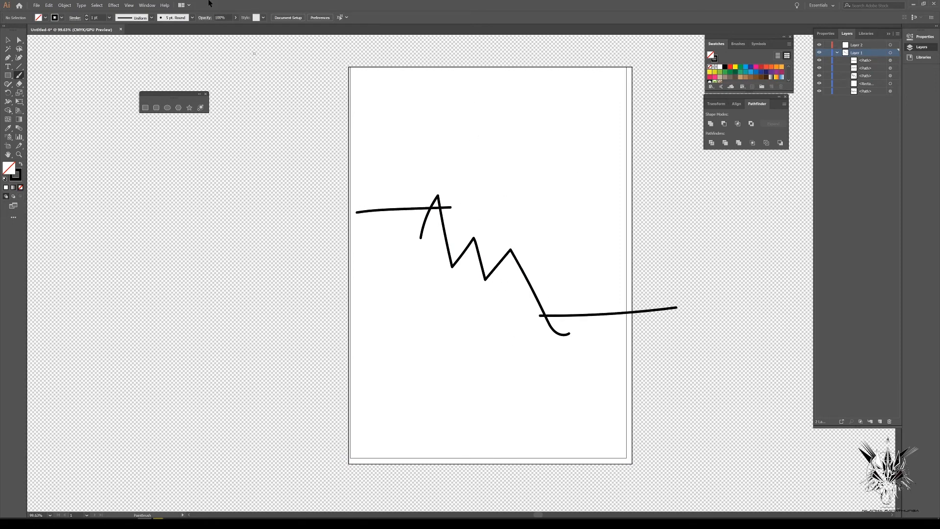
mouse_move(716, 215)
mouse_down()
mouse_move(765, 280)
mouse_move(814, 378)
mouse_up()
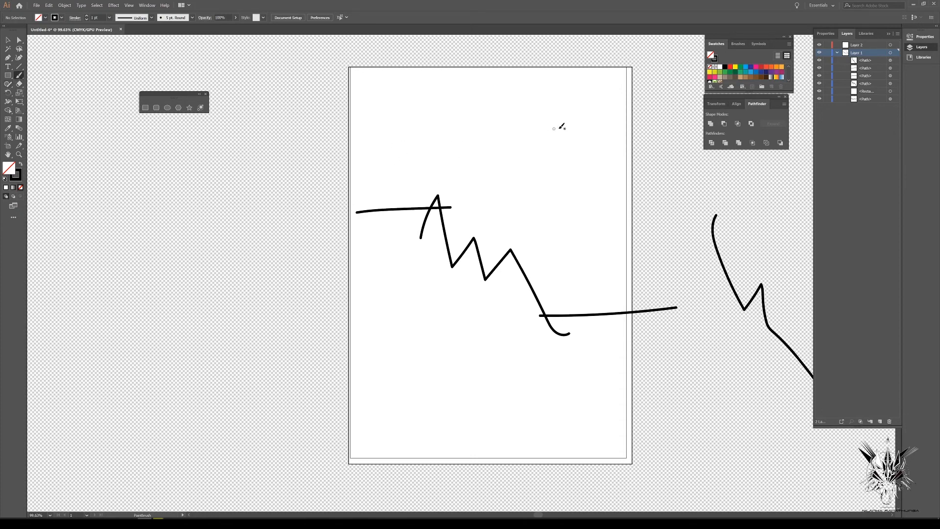
mouse_move(562, 130)
mouse_down()
mouse_move(568, 160)
mouse_move(563, 129)
mouse_up()
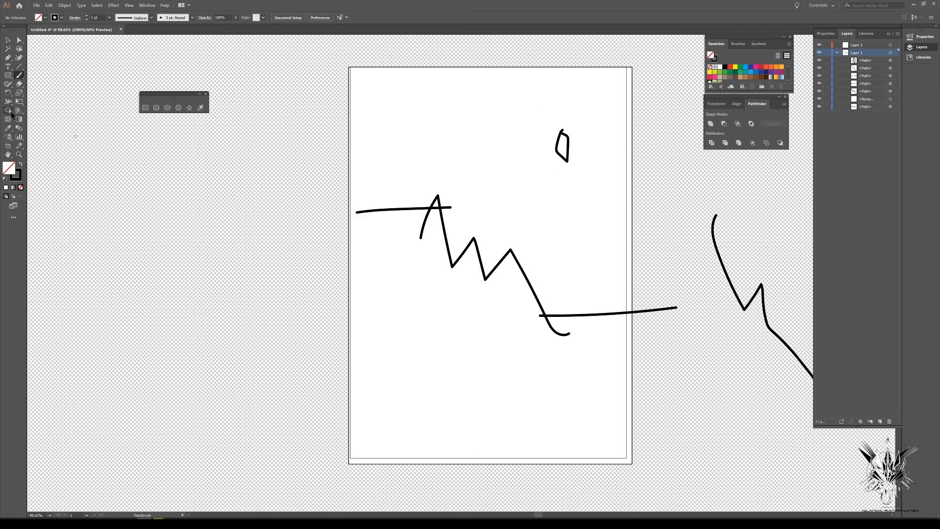
Step: Make a slightly rotated copy of the small closed loop with the Rotate tool
click(19, 39)
mouse_move(545, 122)
mouse_down()
mouse_move(572, 153)
mouse_move(544, 122)
mouse_up()
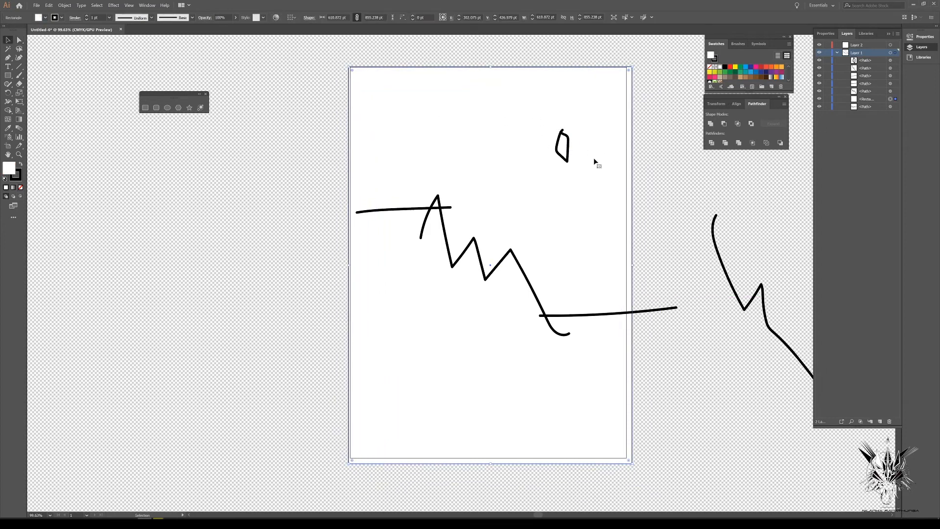
click(568, 156)
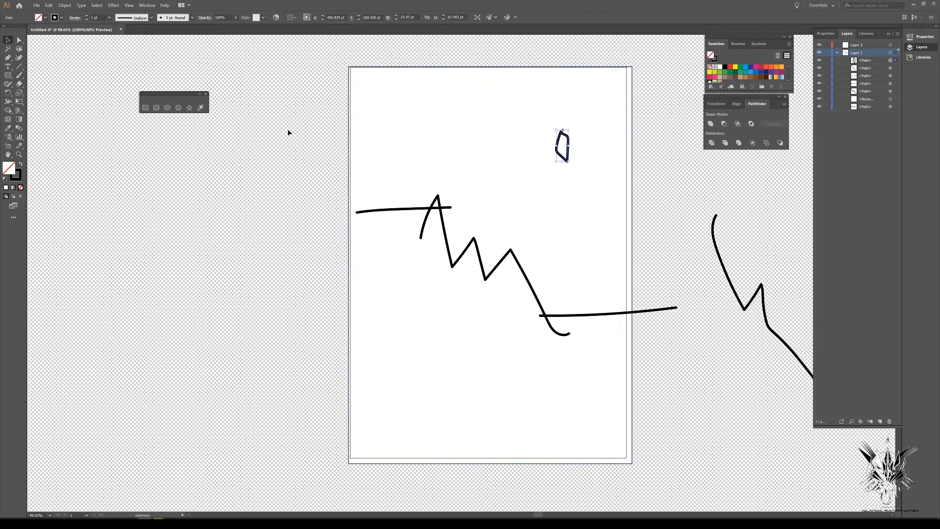
click(5, 96)
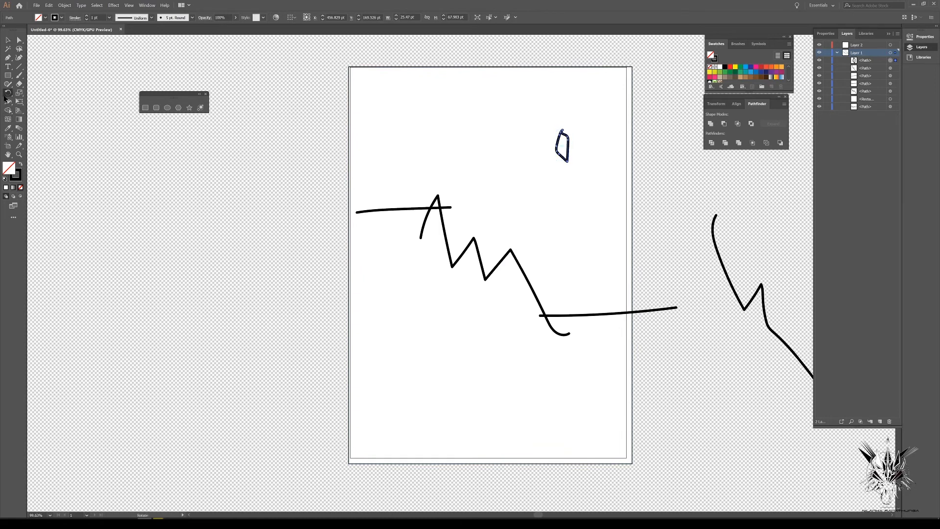
double_click(6, 96)
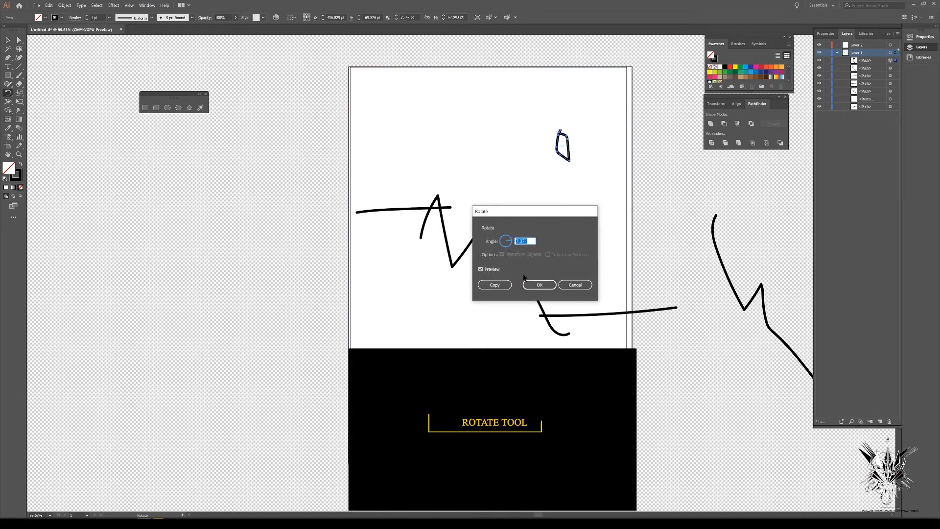
click(499, 286)
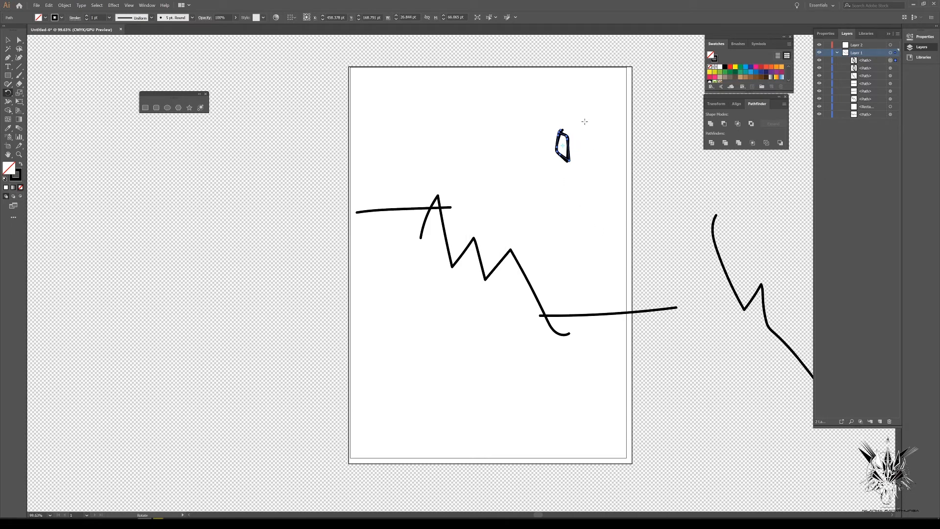
Step: Repeat the rotated copy of the loop until the copies form a full ring
key(ctrl+d)
key(ctrl+d)
key(ctrl+d)
key(ctrl+d)
key(ctrl+d)
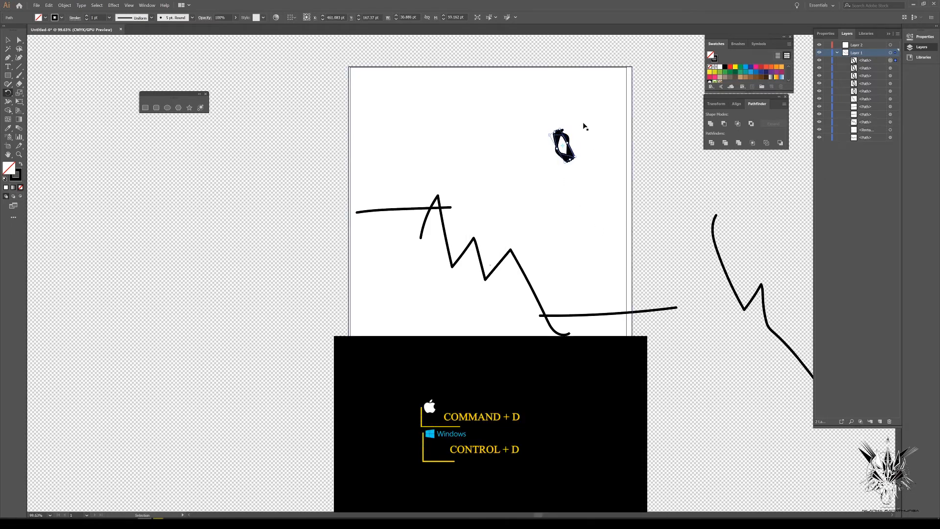
key(ctrl+d)
key(ctrl+d)
key(ctrl+d)
key(ctrl+d)
key(ctrl+d)
key(ctrl+d)
key(ctrl+d)
key(ctrl+d)
key(ctrl+d)
key(ctrl+d)
key(ctrl+d)
key(ctrl+d)
key(ctrl+d)
key(ctrl+d)
key(ctrl+d)
key(ctrl+d)
key(ctrl+d)
key(ctrl+d)
key(ctrl+d)
key(ctrl+d)
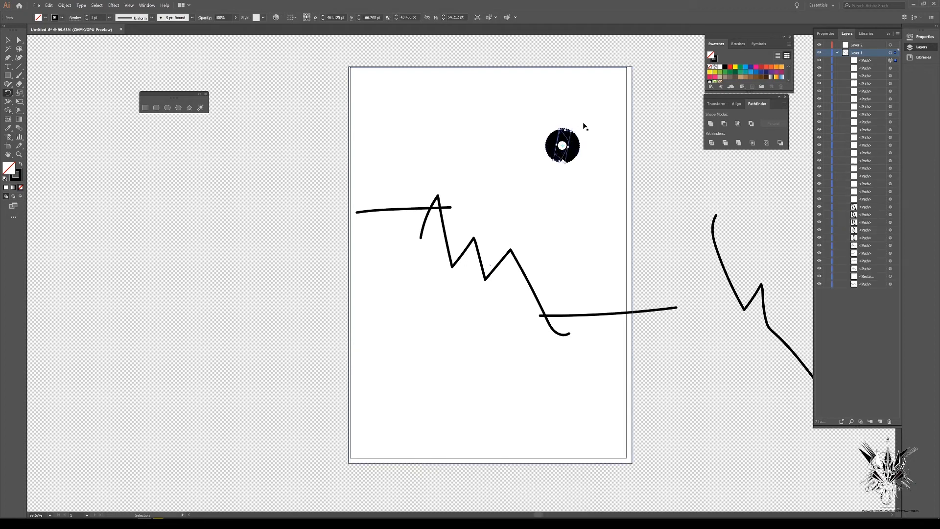
key(ctrl+d)
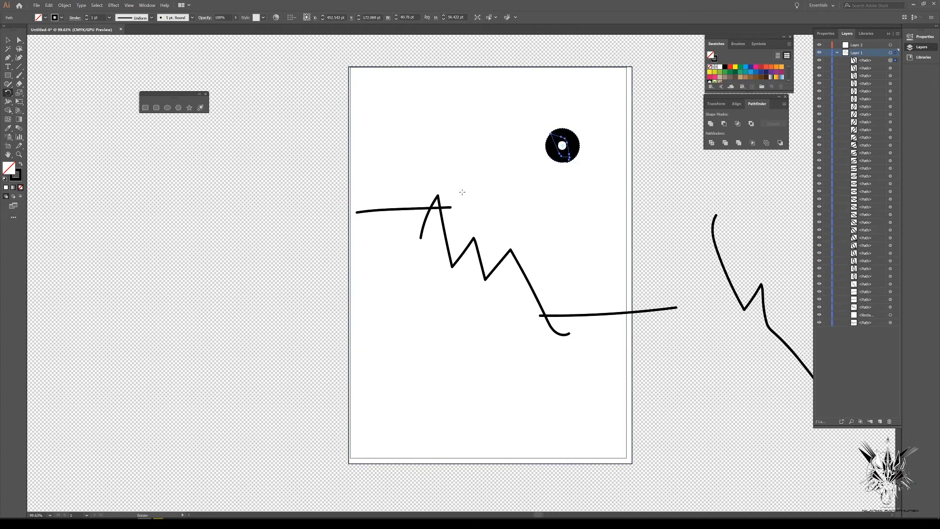
Step: Move the white rectangle left and down until it clears the ring of rotated loops, and deselect it
click(8, 39)
drag(589, 176, 556, 170)
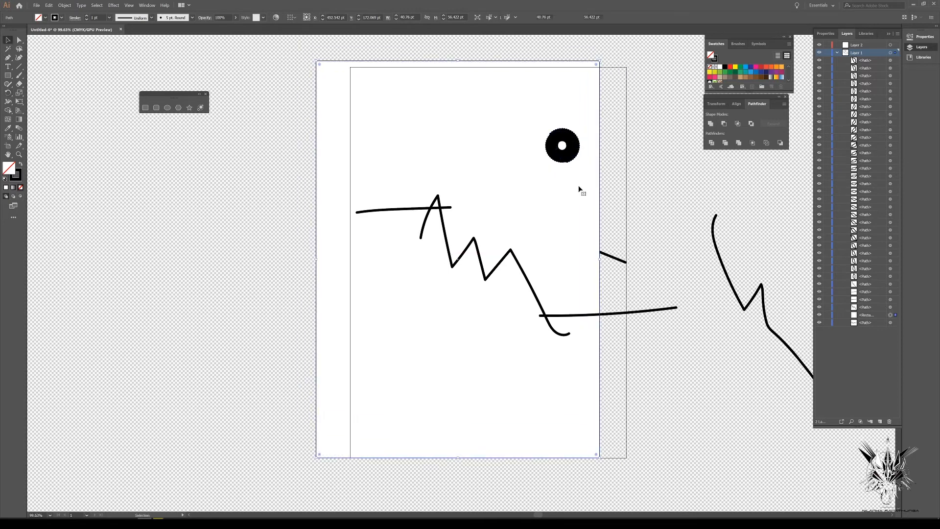
drag(580, 122, 510, 171)
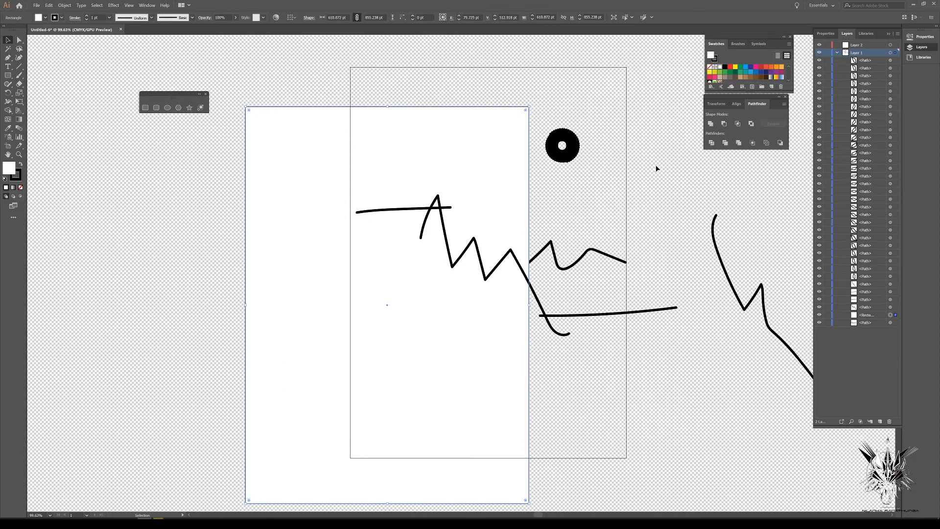
click(604, 169)
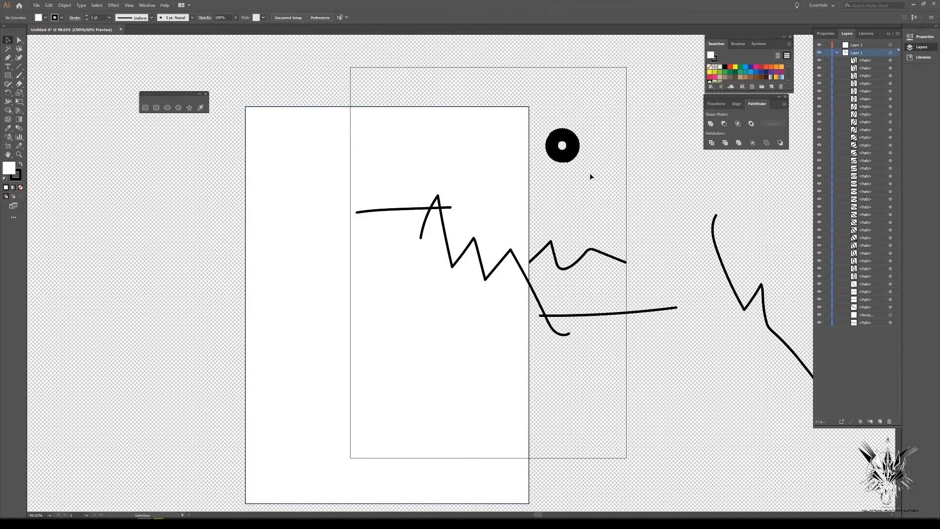
Step: Delete all the rotated loops that form the black ring
drag(589, 175, 553, 133)
key(Delete)
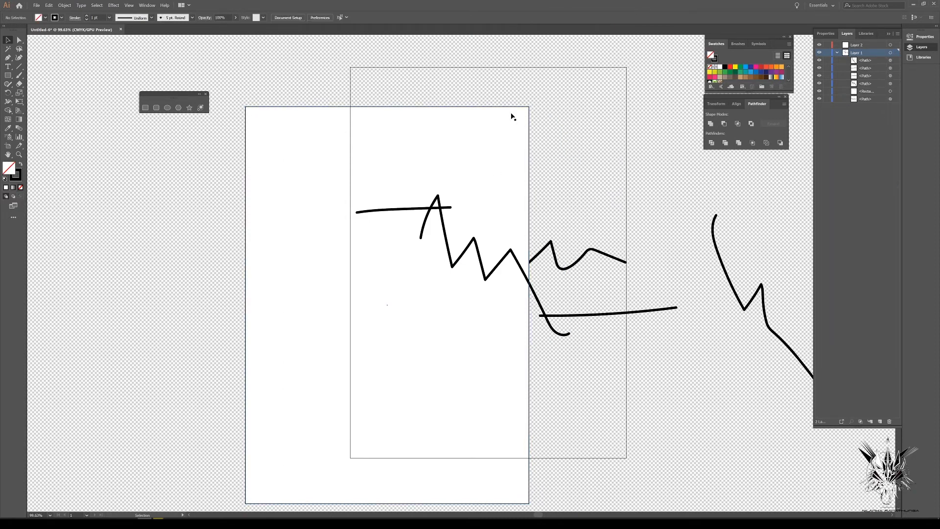
mouse_move(477, 159)
mouse_down()
mouse_move(546, 147)
mouse_move(445, 229)
mouse_move(483, 178)
mouse_move(465, 145)
mouse_move(451, 146)
mouse_move(493, 181)
mouse_move(464, 139)
mouse_up()
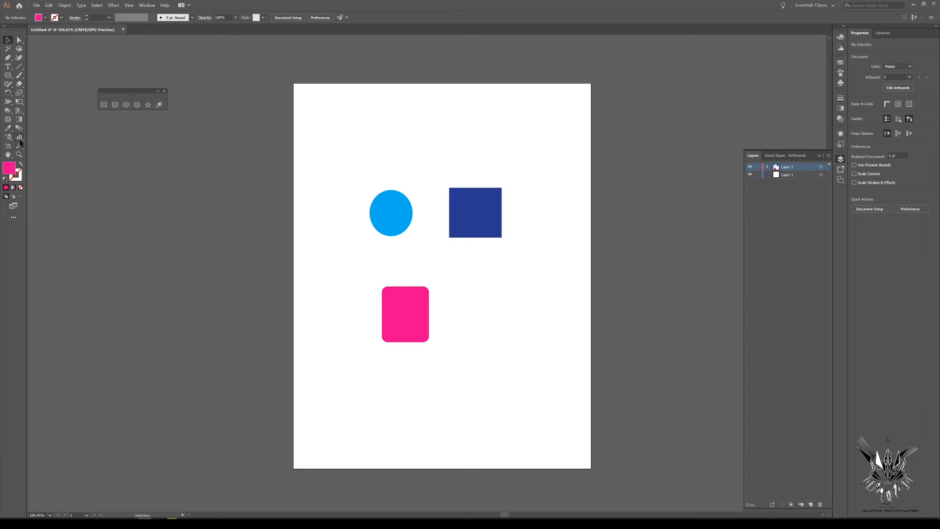
Step: Recolour the light blue circle with the Eyedropper, sampling the dark blue square, pink rounded rectangle and white background, ending on the square's dark blue
click(9, 129)
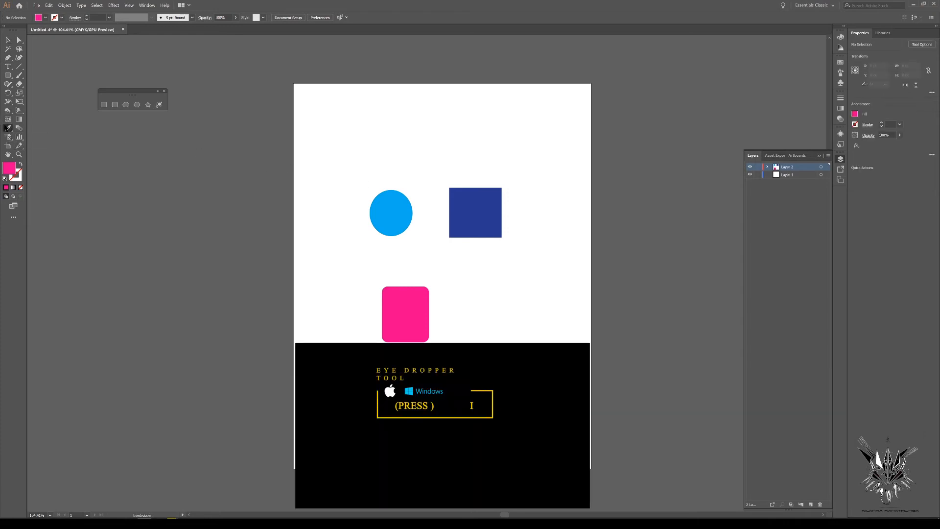
click(397, 208)
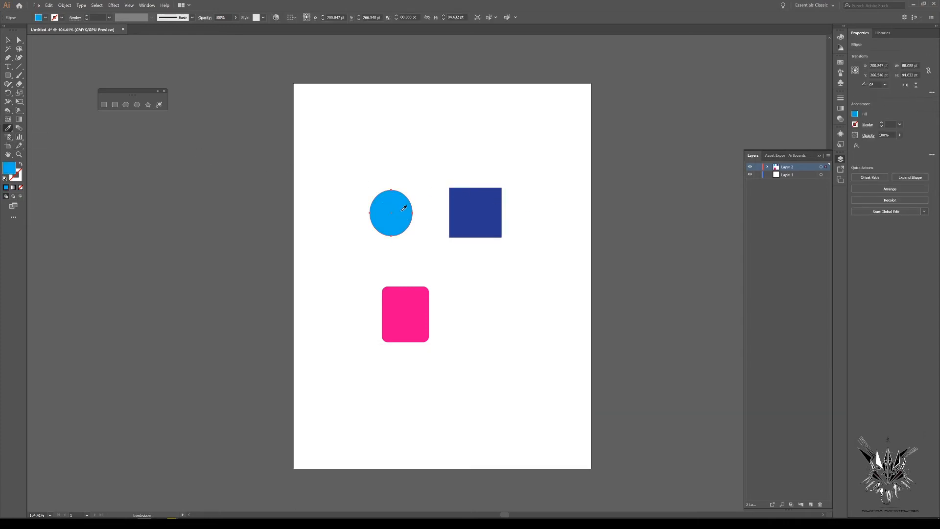
click(491, 210)
click(419, 312)
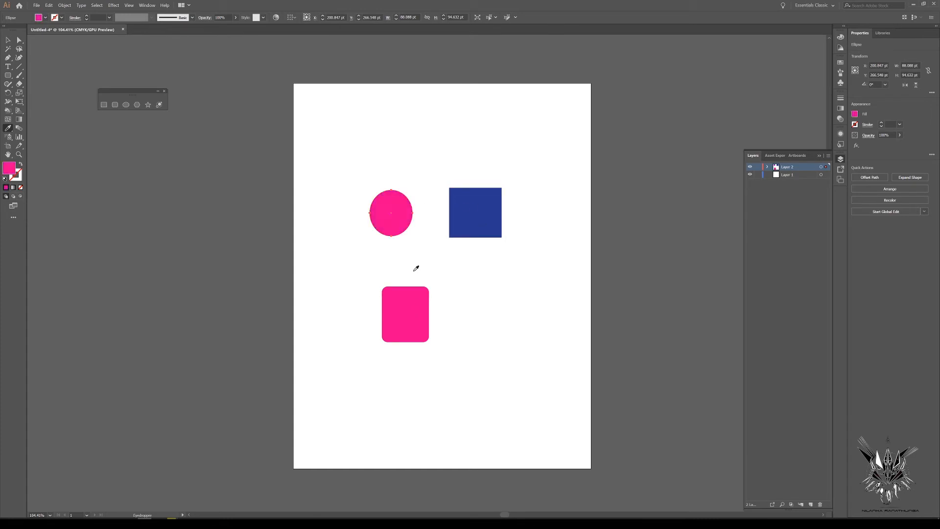
click(465, 208)
click(418, 152)
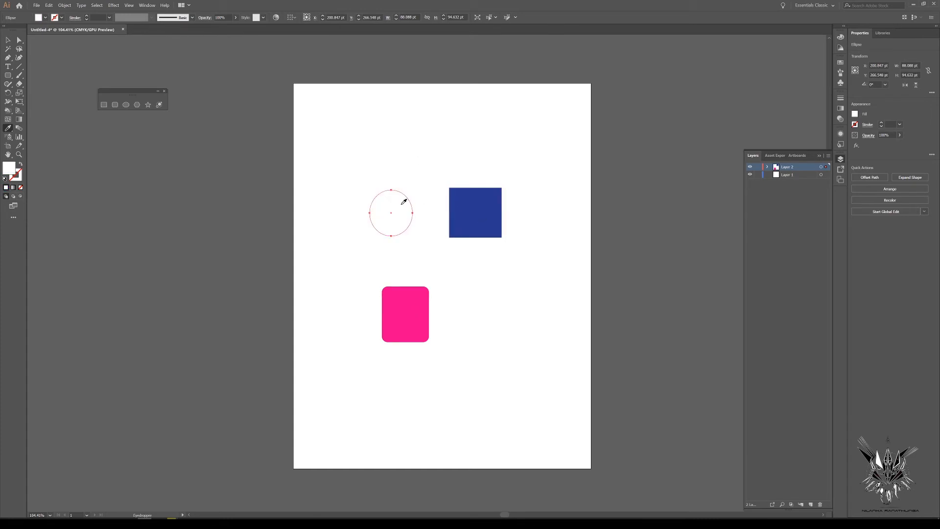
click(405, 315)
click(487, 232)
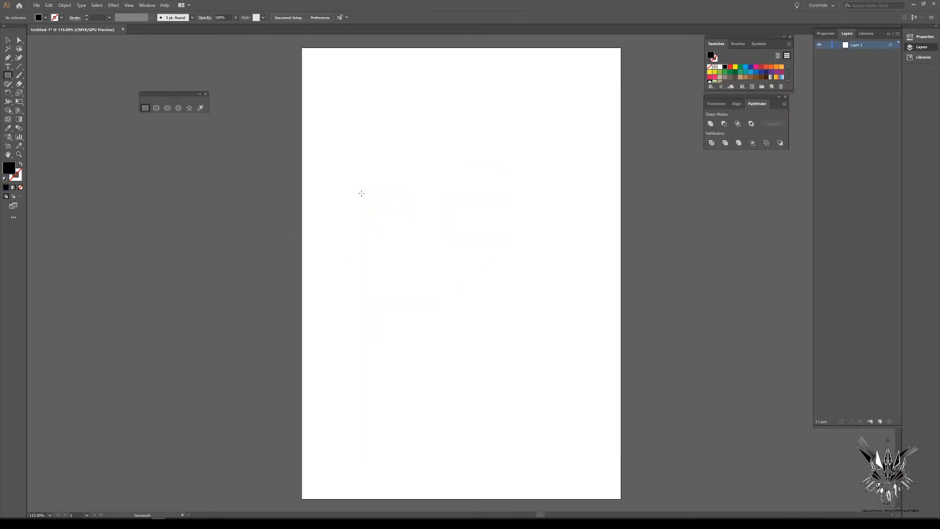
drag(354, 132, 510, 362)
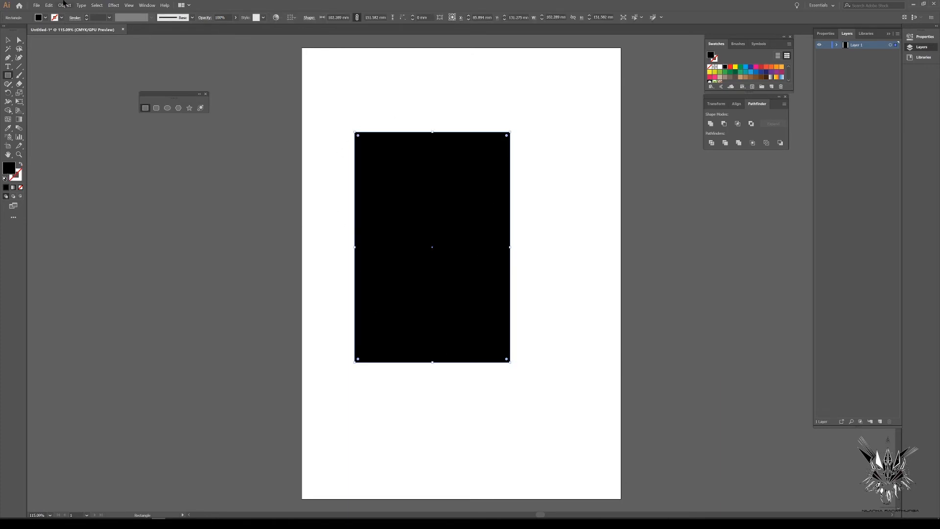
click(45, 18)
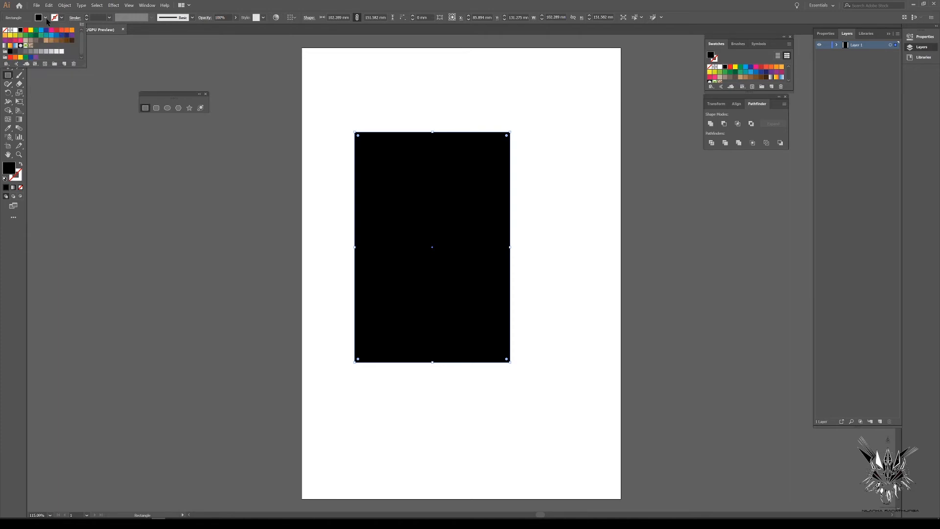
click(146, 108)
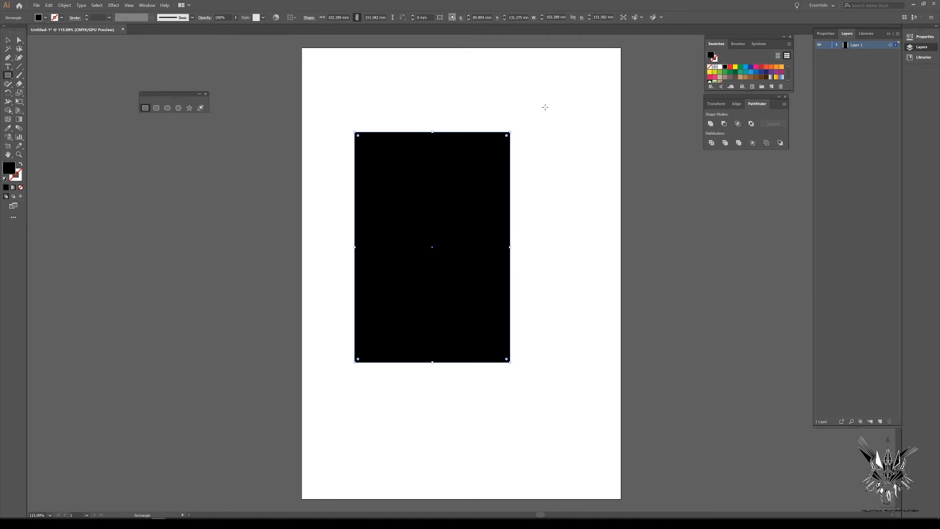
key(Delete)
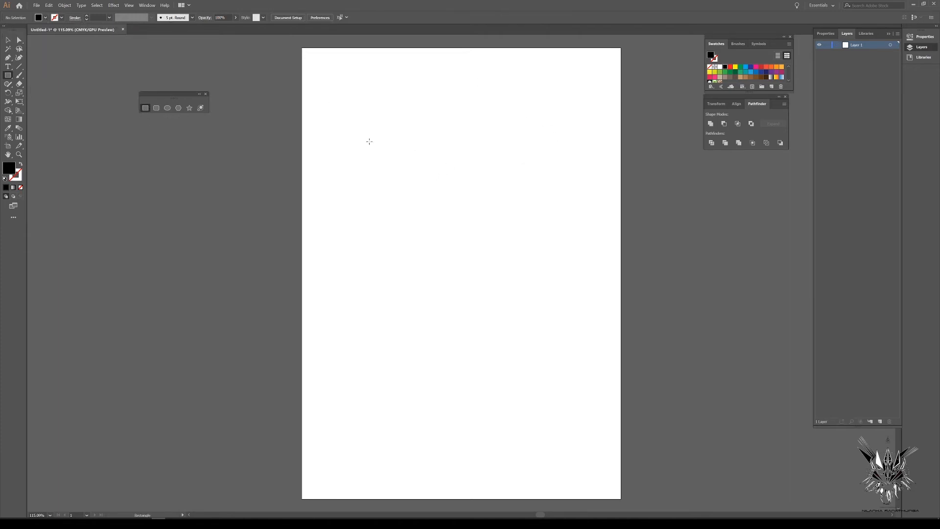
Step: Draw two side-by-side black rectangles, about 61 × 127 mm and about 47 × 132 mm, and fill the narrower one with green
drag(370, 141, 460, 335)
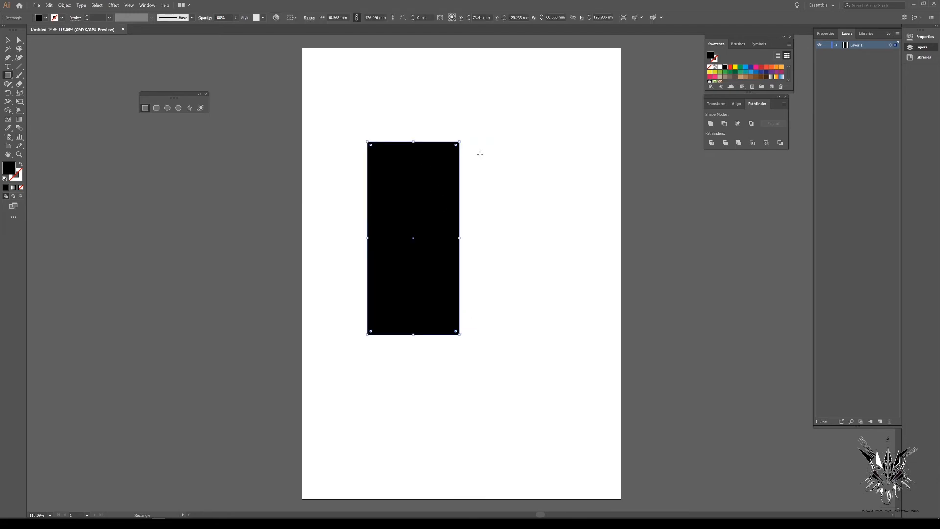
drag(492, 163, 564, 363)
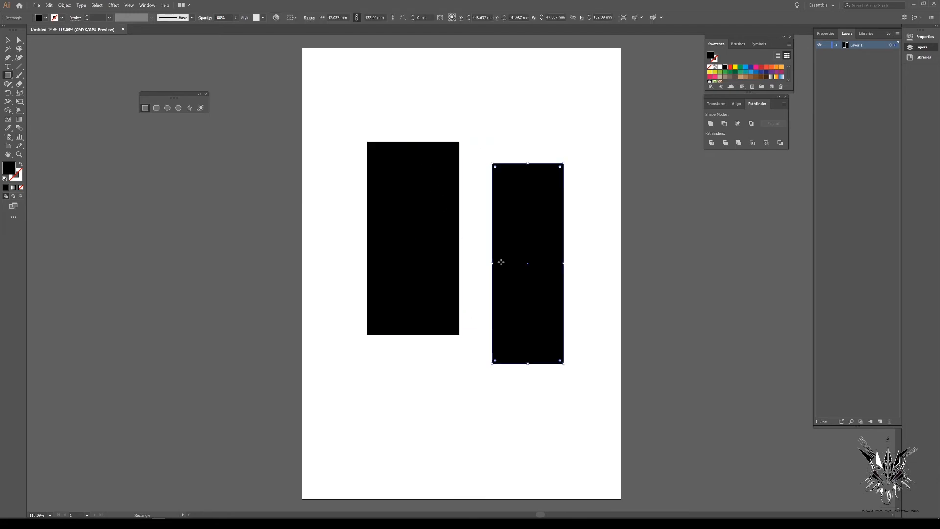
click(45, 18)
click(36, 31)
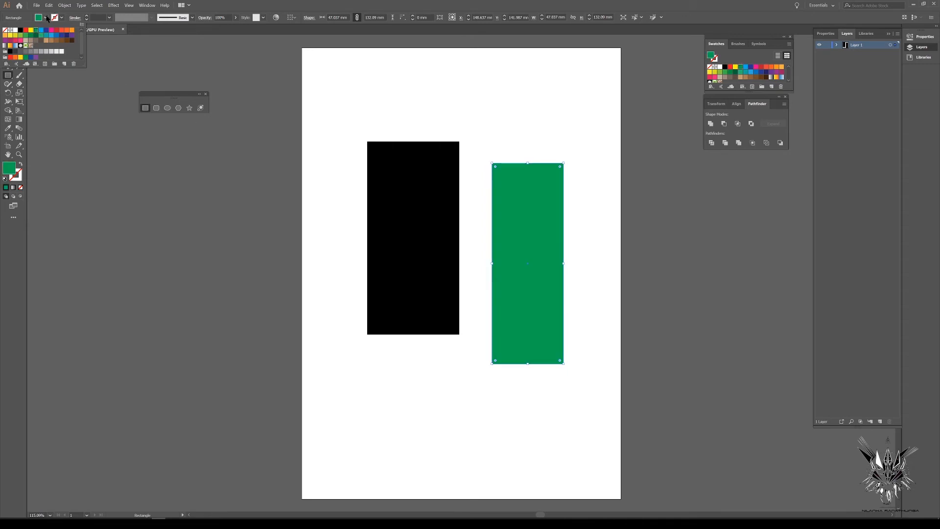
key(Escape)
Step: Move the green rectangle so it overlaps the black one's edge, and arrange it with Send to Back
key(v)
drag(523, 290, 464, 281)
right_click(451, 195)
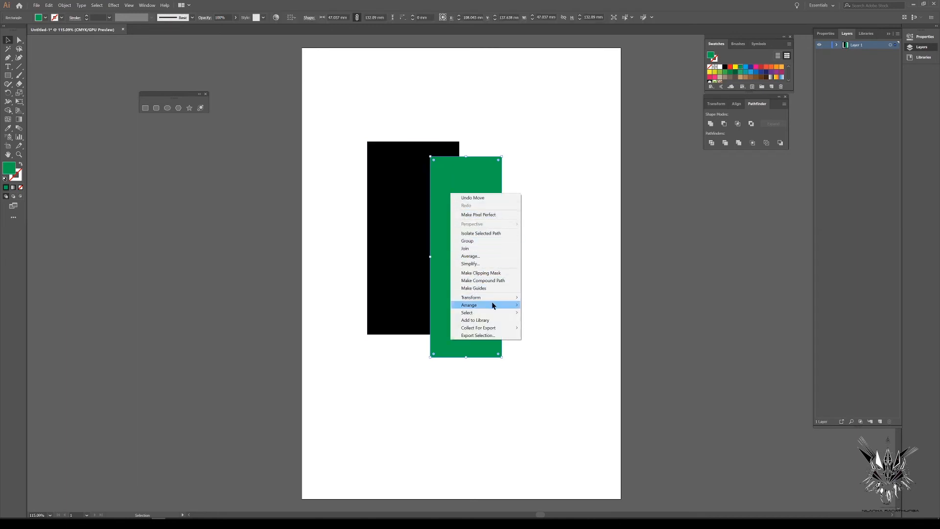
mouse_move(508, 303)
click(550, 328)
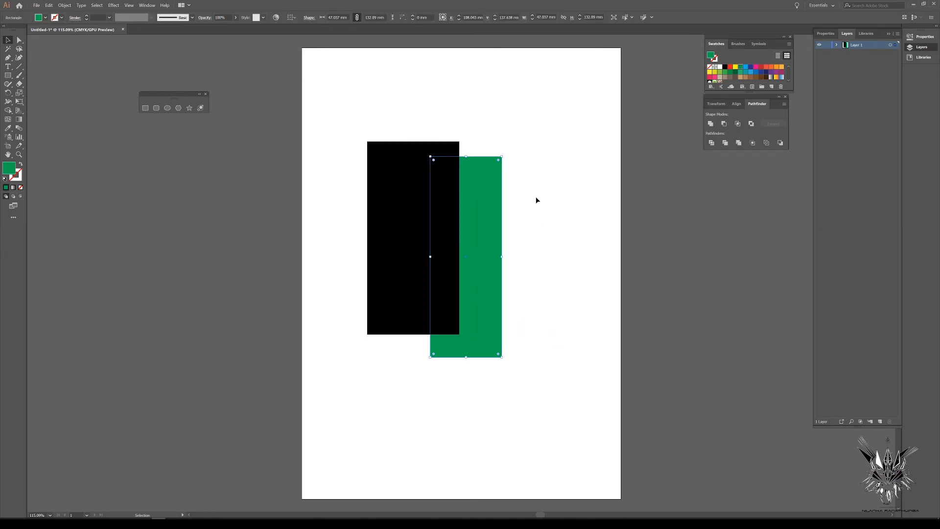
Step: Select the black and green rectangles together, group them, and move the group left on the artboard
drag(532, 116, 344, 380)
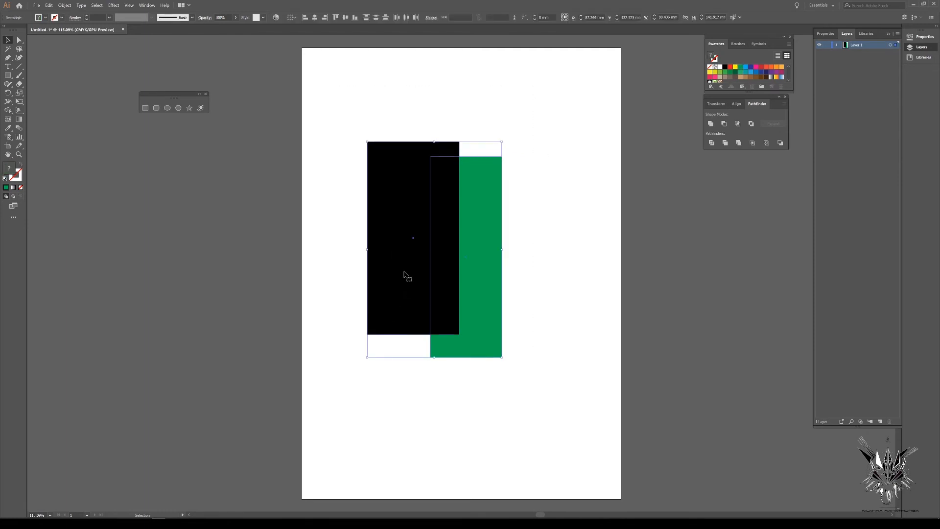
drag(405, 274, 430, 296)
right_click(438, 283)
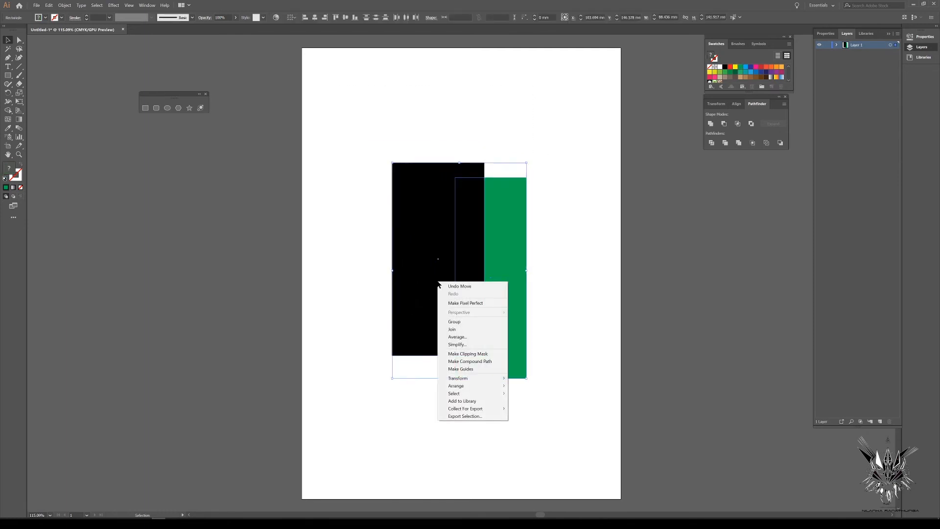
click(469, 323)
mouse_move(466, 300)
mouse_down()
mouse_move(414, 264)
mouse_move(449, 245)
mouse_move(479, 248)
mouse_move(495, 226)
mouse_move(472, 290)
mouse_up()
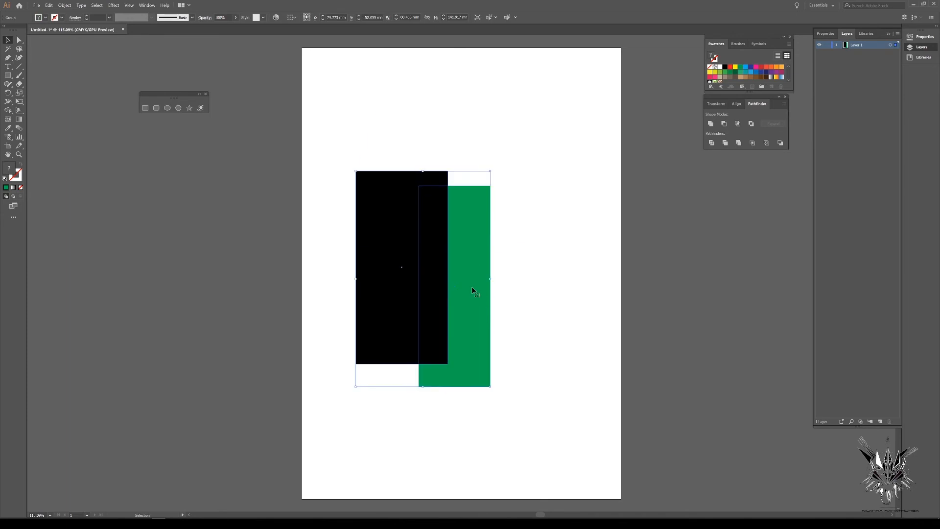
Step: Ungroup the black and green rectangles and move both together to the right on the artboard
click(530, 242)
click(394, 340)
right_click(417, 300)
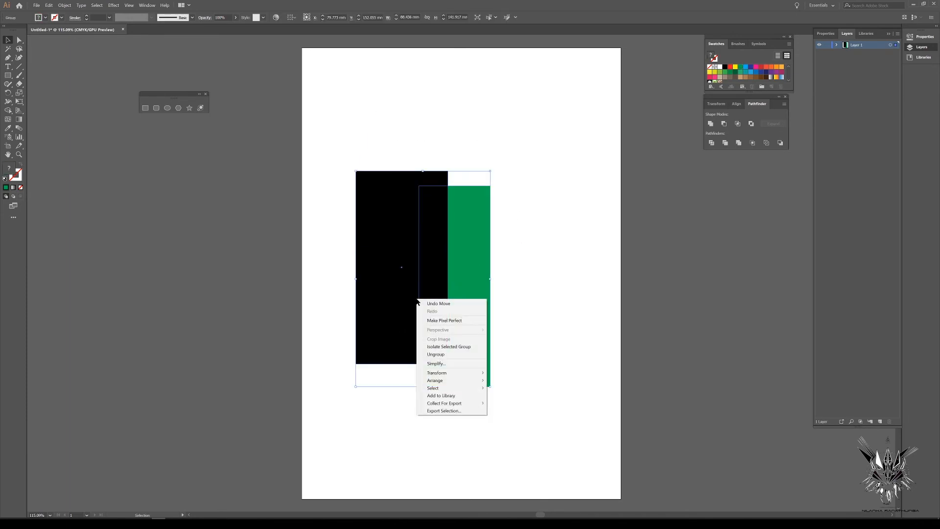
click(454, 354)
drag(480, 309, 531, 309)
Step: Move the green rectangle on its own until its left side meets the black rectangle's right edge
click(583, 236)
click(538, 276)
drag(539, 275, 556, 256)
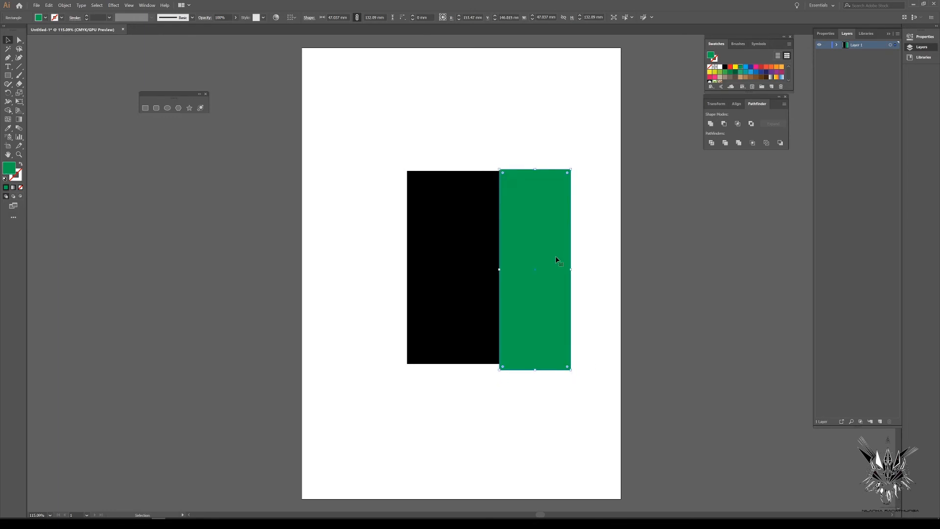
click(584, 305)
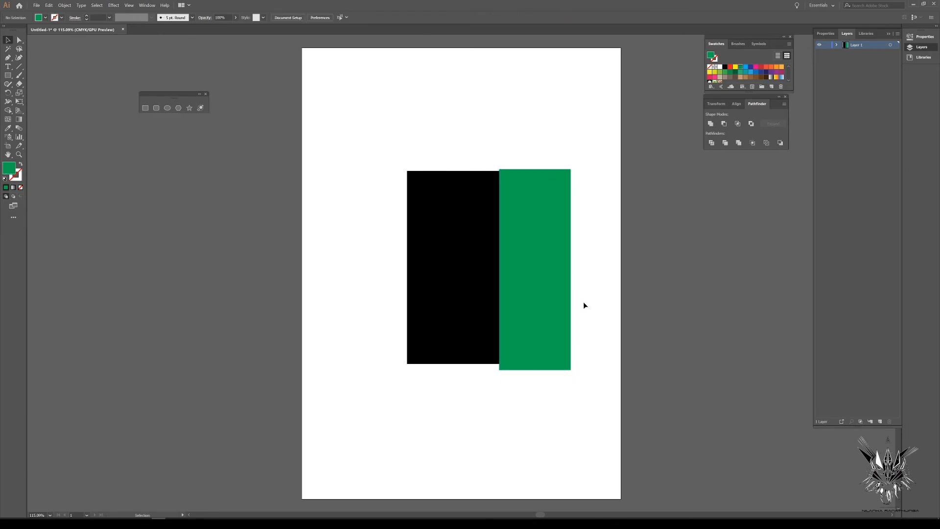
Step: Delete both rectangles and draw a green circle about 99 mm in diameter in the artboard's upper half
drag(589, 167, 456, 351)
key(Delete)
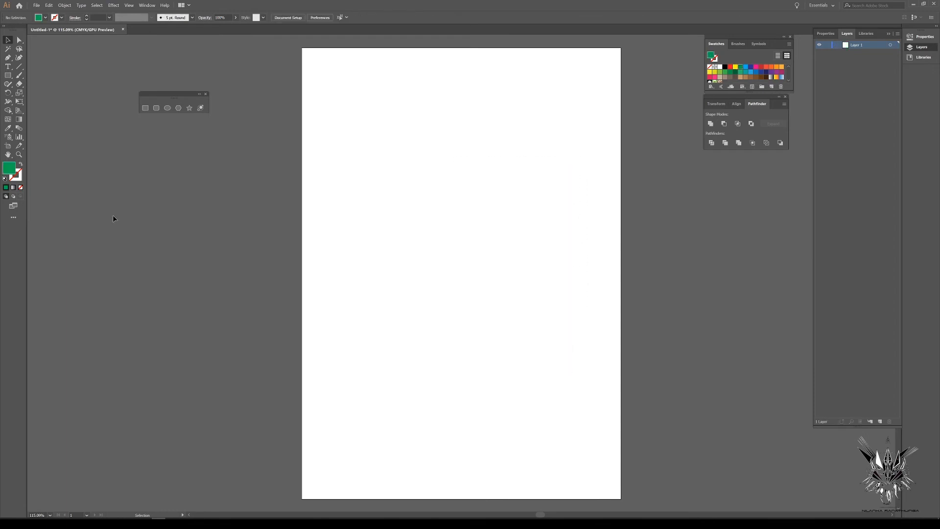
click(8, 75)
click(168, 109)
drag(392, 152, 519, 300)
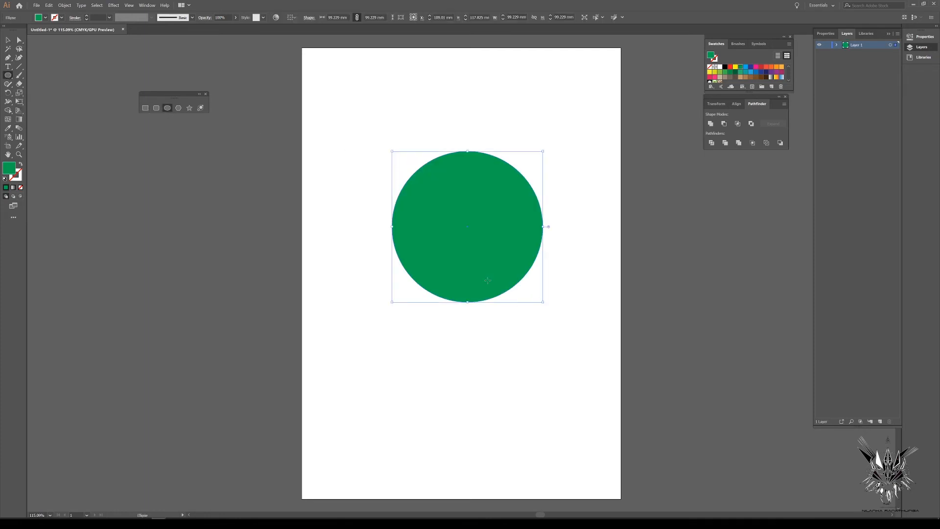
Step: Bring up the gradient settings beside the artboard and fill the green circle with the Fading Sky linear gradient
click(18, 119)
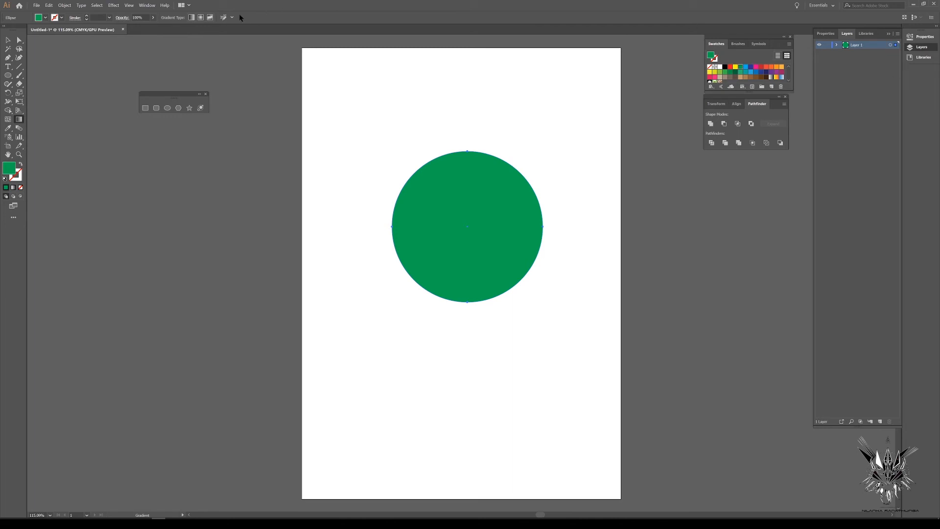
click(146, 5)
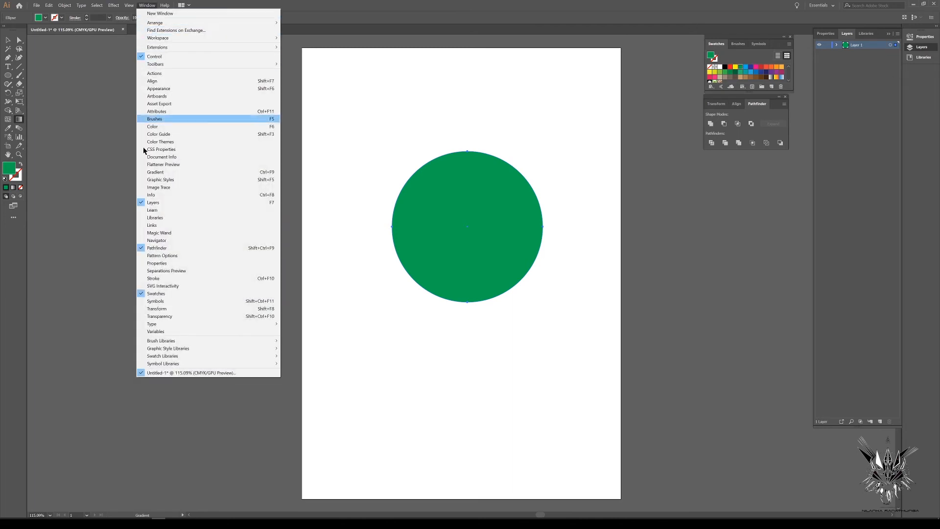
click(157, 172)
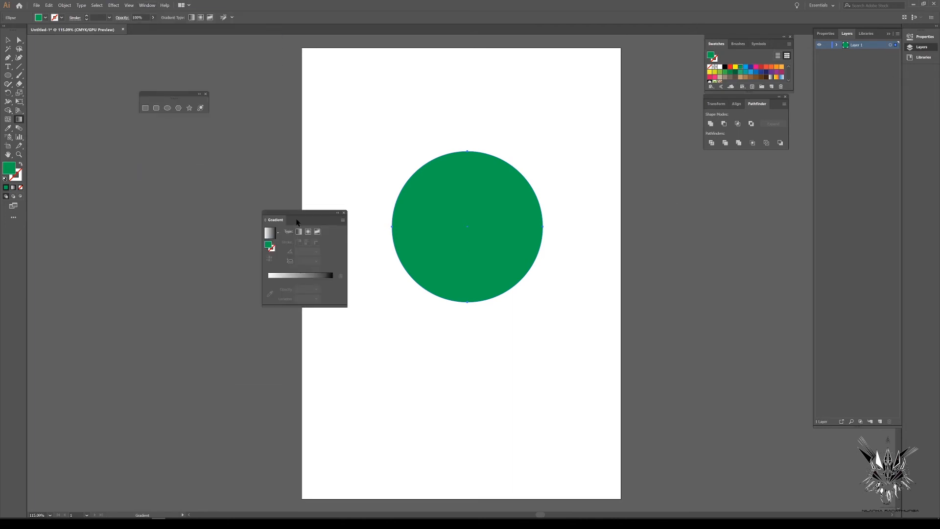
drag(298, 212, 733, 217)
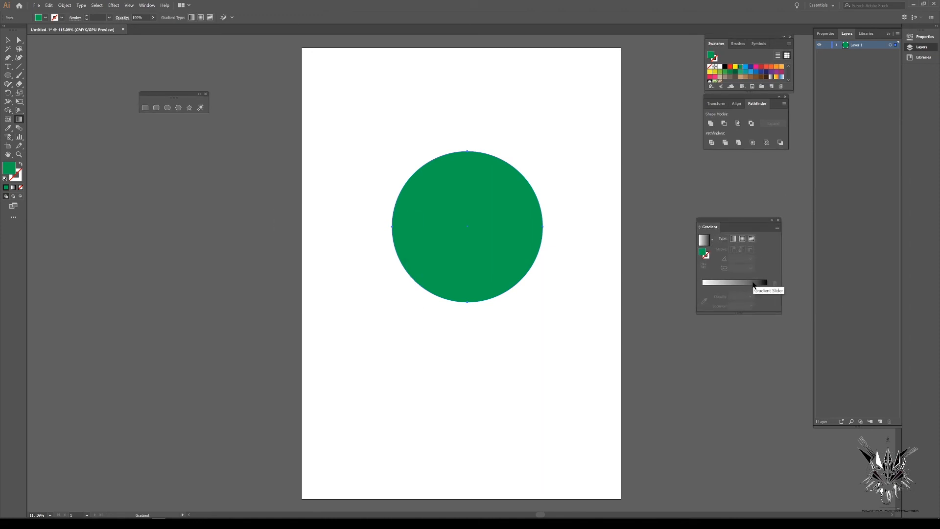
click(753, 285)
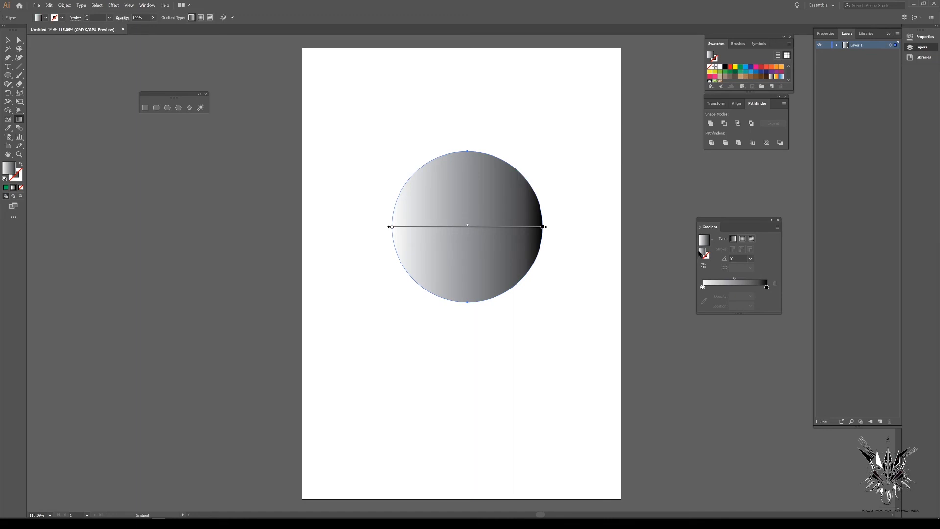
click(712, 241)
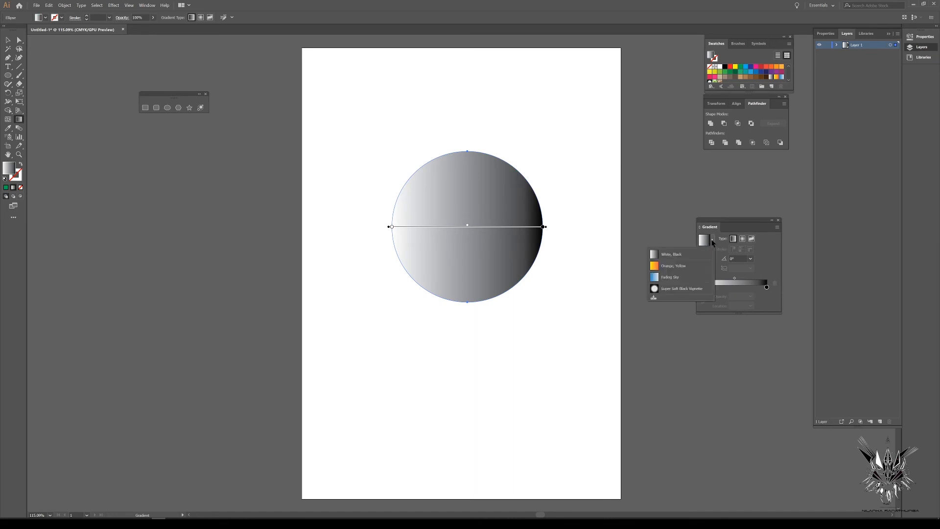
click(675, 278)
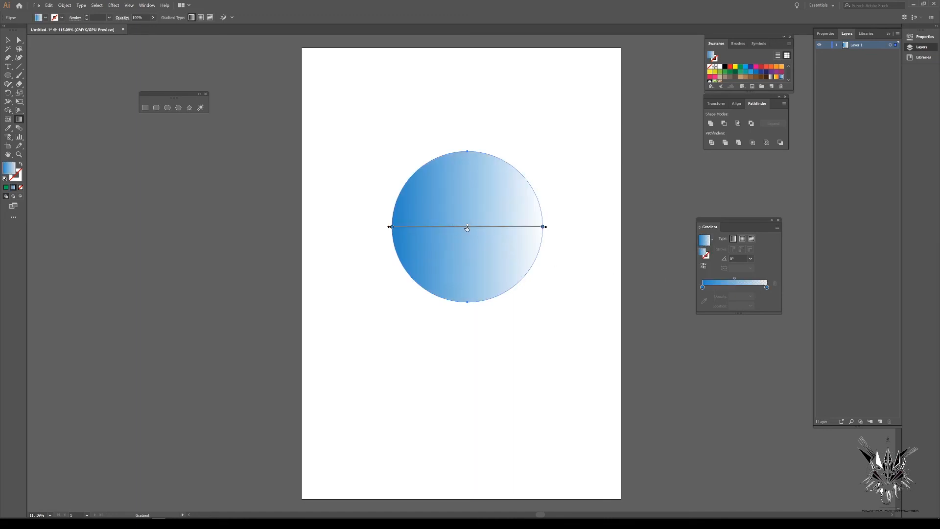
Step: Adjust the circle's gradient, shifting the midpoint slightly left, the opaque blue stop to about 20% and the transparent stop to about 93%
mouse_move(466, 226)
mouse_down()
mouse_move(504, 226)
mouse_move(435, 228)
mouse_move(457, 230)
mouse_up()
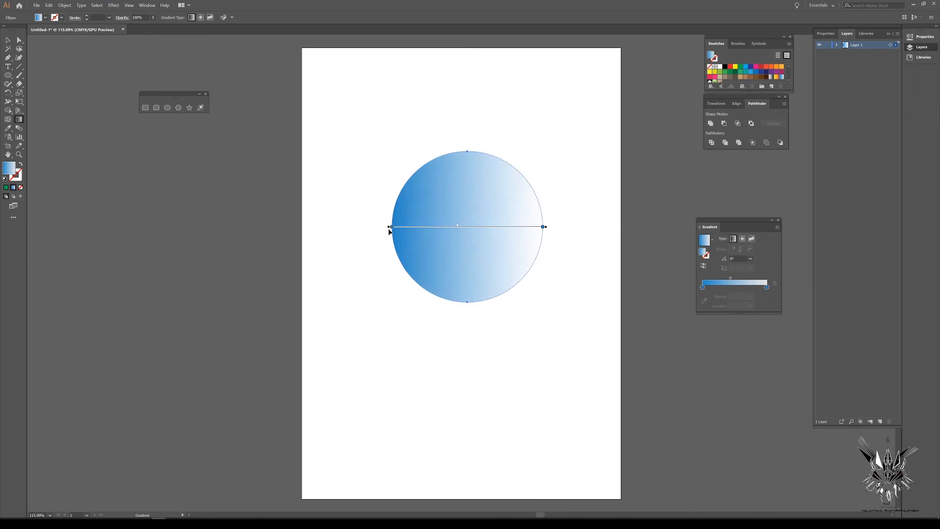
drag(391, 228, 422, 232)
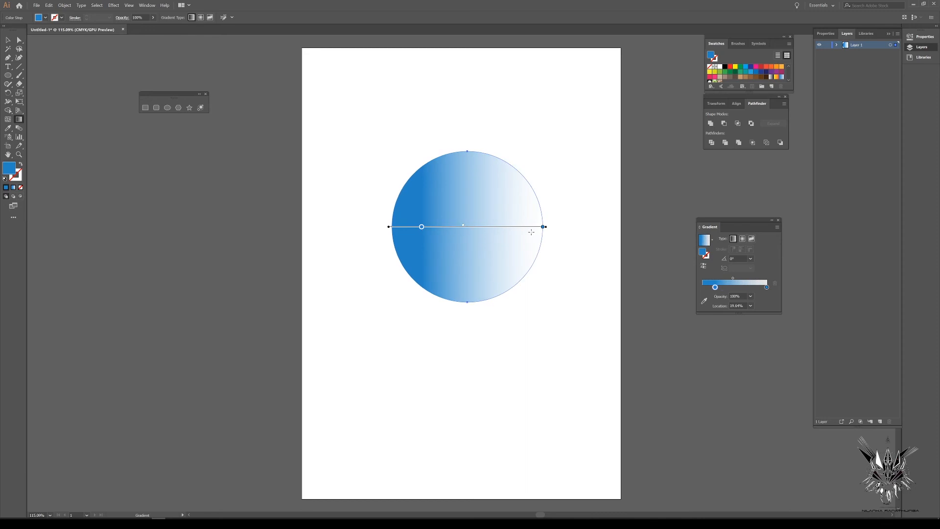
mouse_move(543, 228)
mouse_down()
mouse_move(510, 229)
mouse_move(531, 235)
mouse_up()
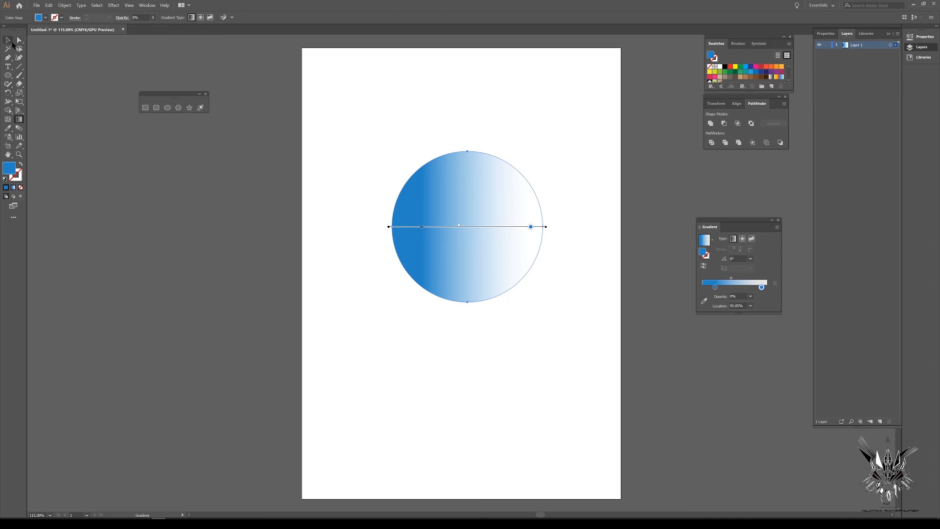
Step: Delete the gradient-filled circle from the artboard
click(12, 42)
drag(374, 97, 531, 278)
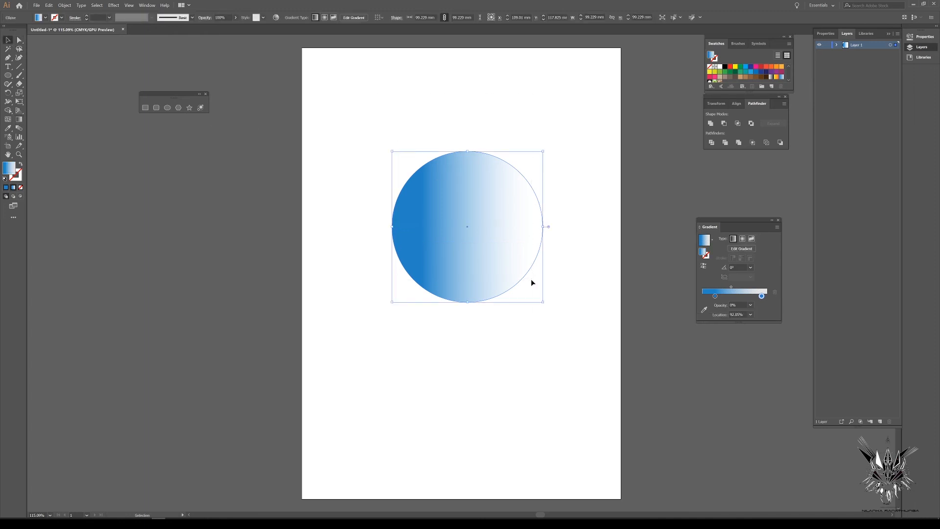
key(Delete)
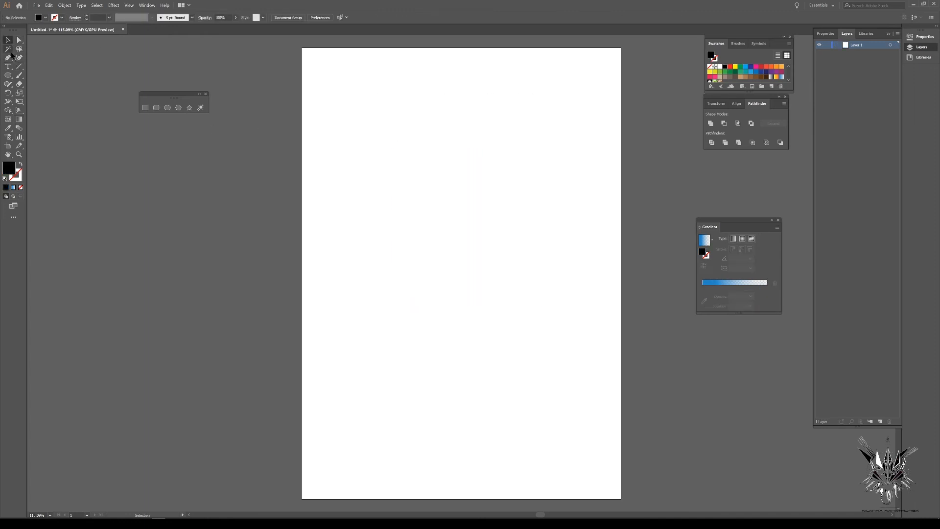
Step: Draw a closed four-sided black shape about 51 × 154 mm with the Pen tool, with a nearly vertical right side
click(8, 57)
click(465, 131)
click(392, 199)
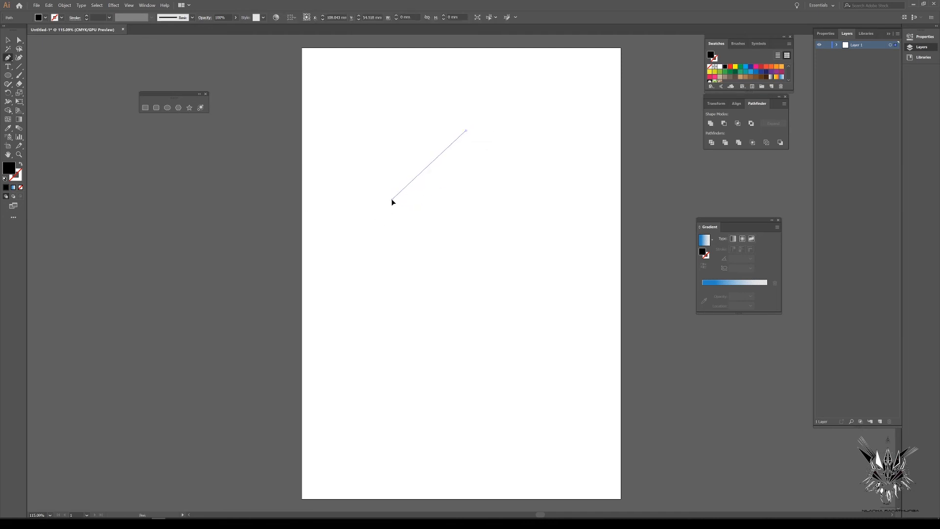
click(425, 343)
click(470, 364)
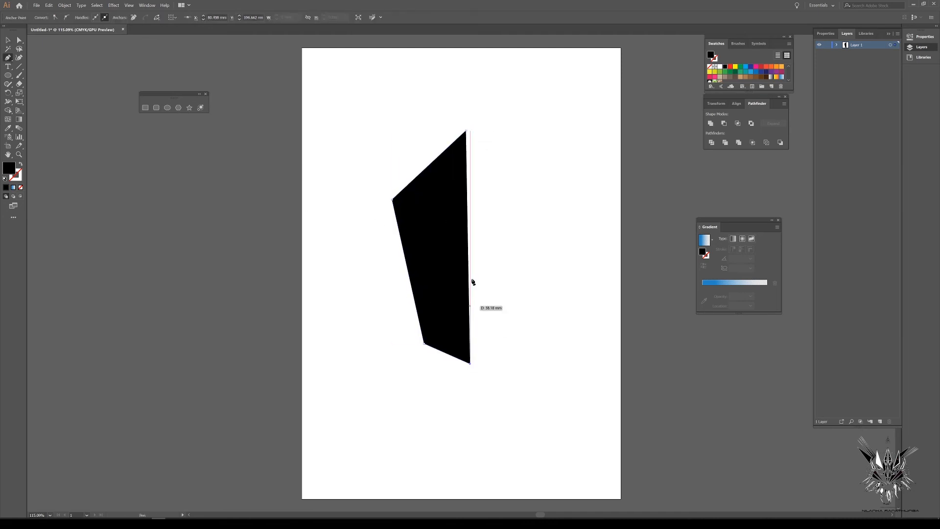
click(466, 131)
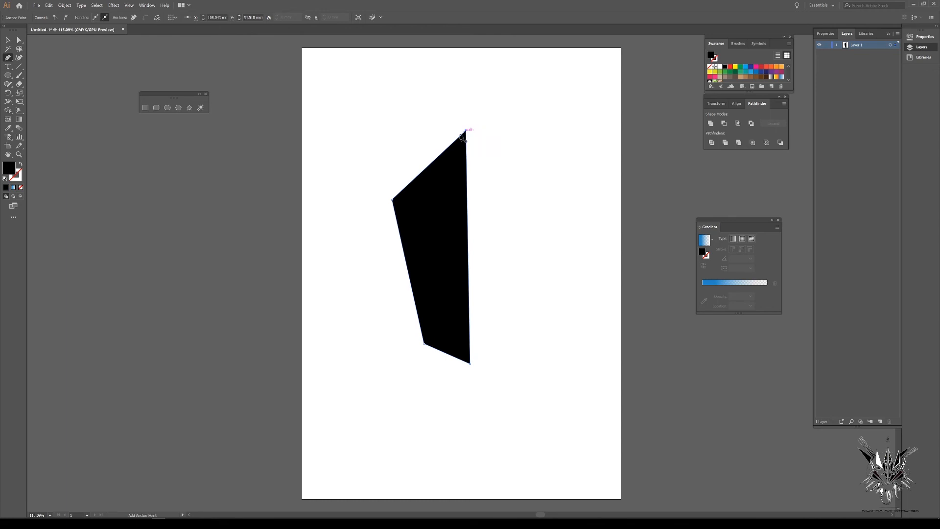
Step: Copy the black four-sided shape and paste the duplicate in place over the original
click(8, 40)
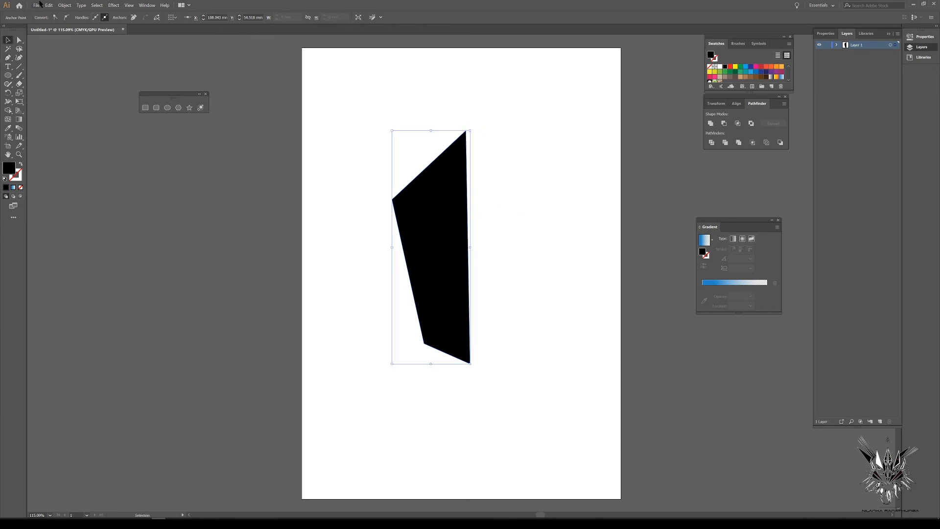
click(49, 5)
click(58, 38)
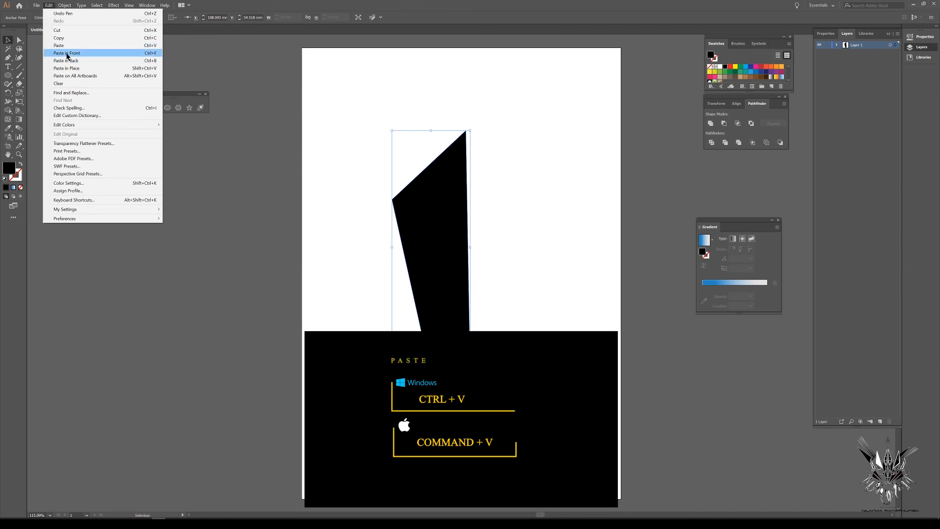
click(73, 69)
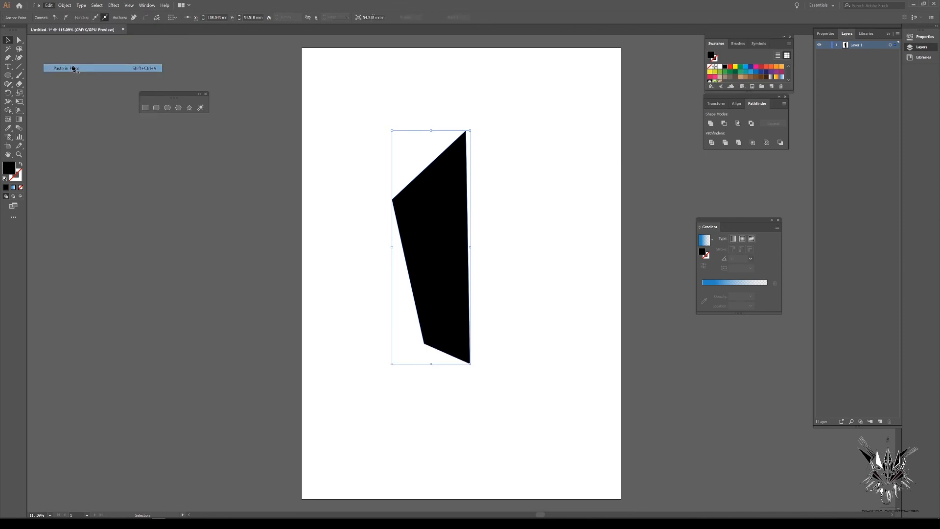
Step: Reflect the pasted copy across the vertical axis, with the preview turned on
right_click(435, 192)
mouse_move(499, 296)
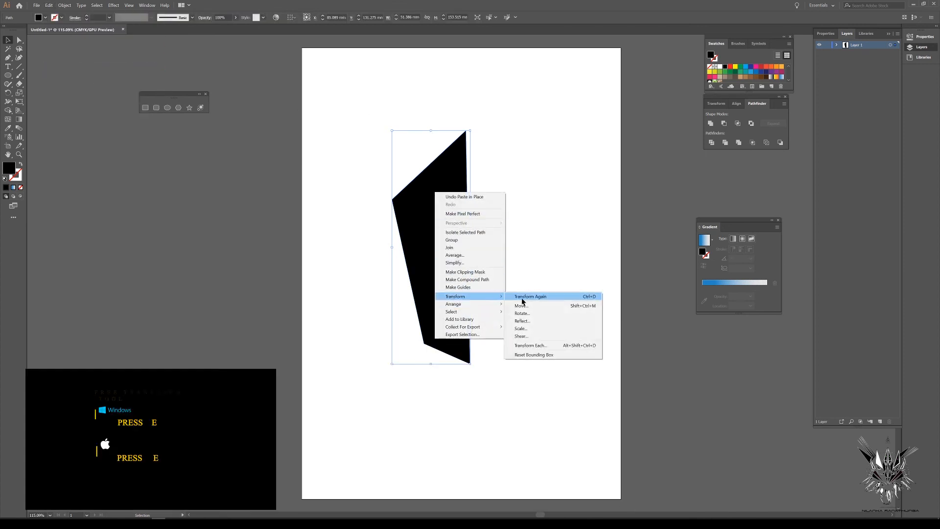
click(521, 320)
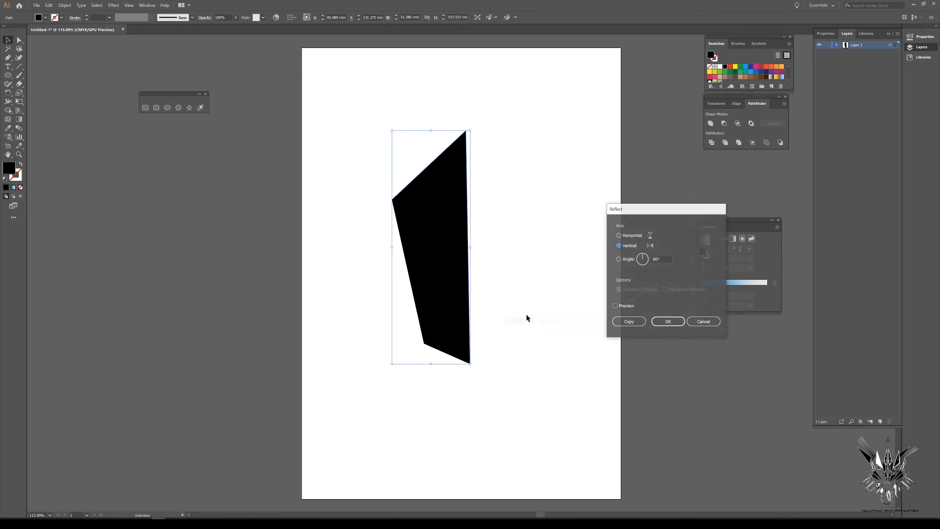
click(615, 305)
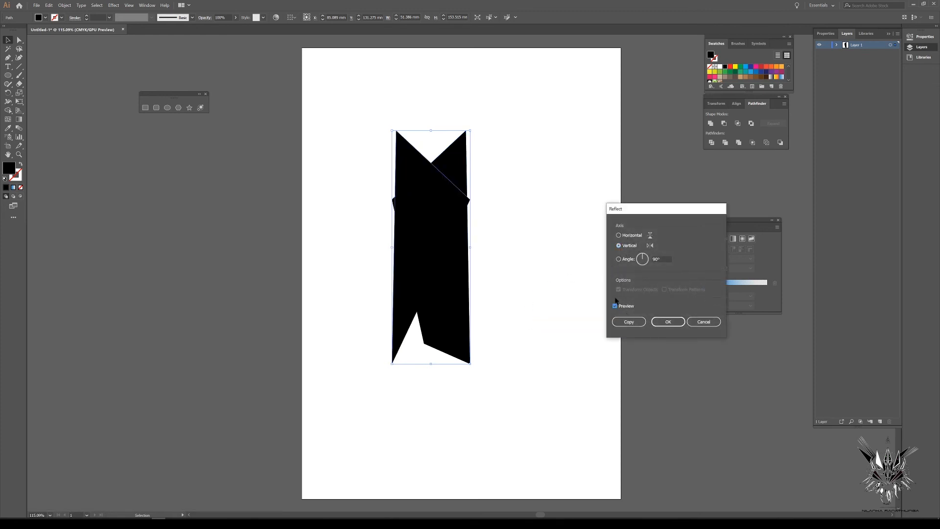
click(668, 321)
Step: Move the mirrored copy to the original's right side and rotate it slightly so their inner edges line up
drag(411, 243, 481, 238)
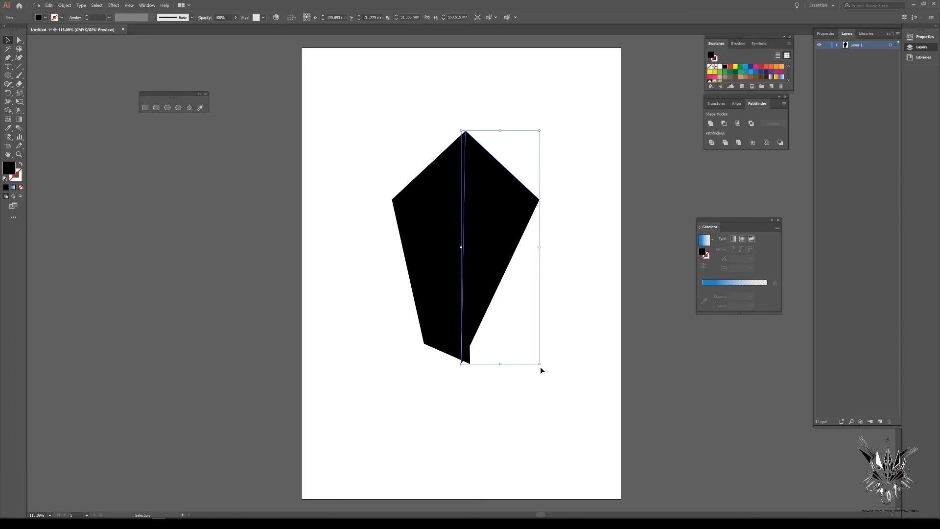
drag(541, 367, 548, 360)
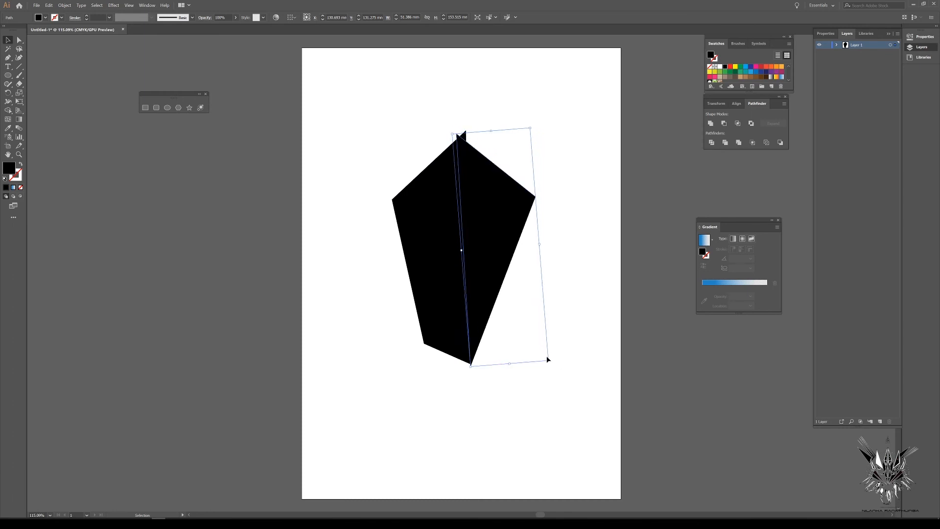
click(530, 325)
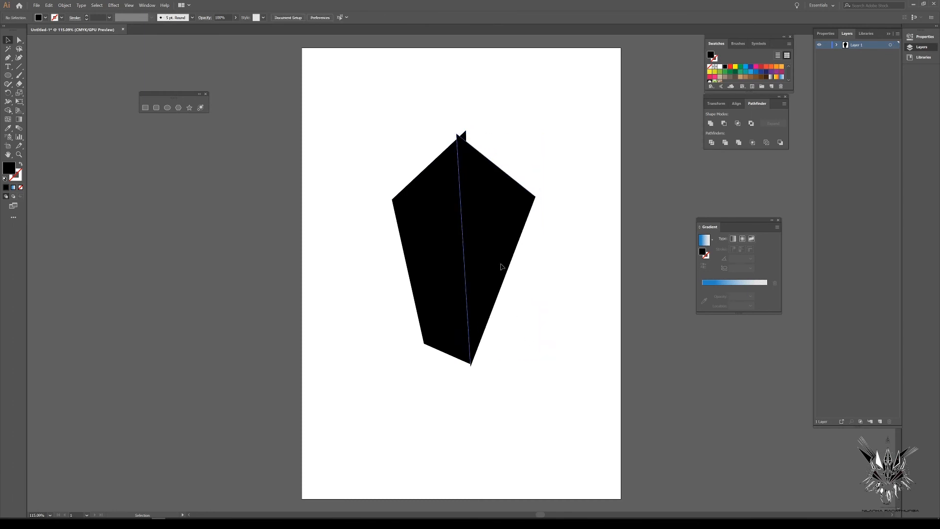
drag(501, 267, 510, 265)
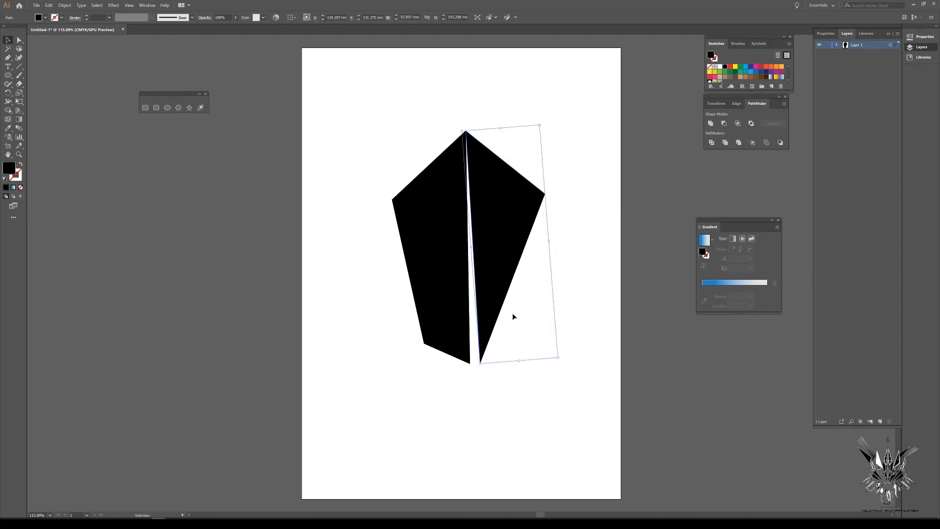
drag(482, 367, 474, 366)
drag(490, 318, 484, 318)
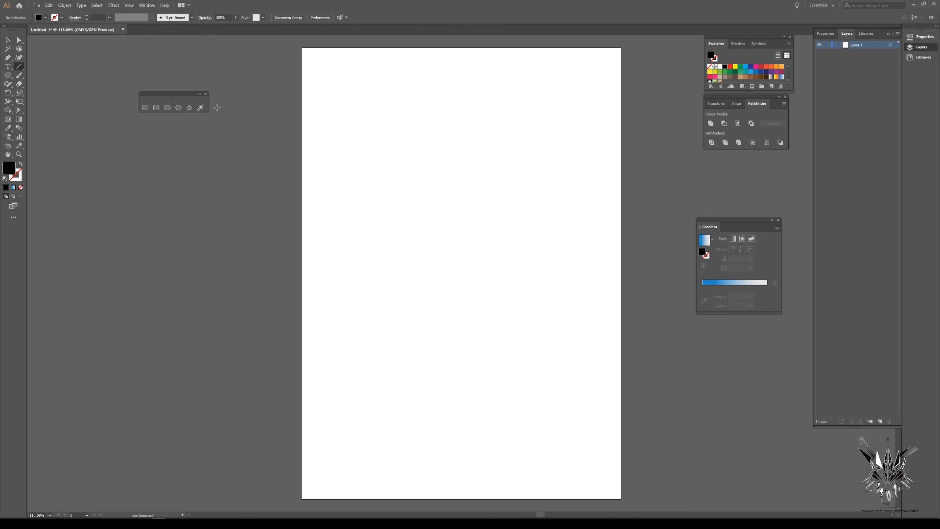
Step: Draw a spiral about 149 × 157 mm across the artboard's upper left area with the Spiral tool
click(19, 67)
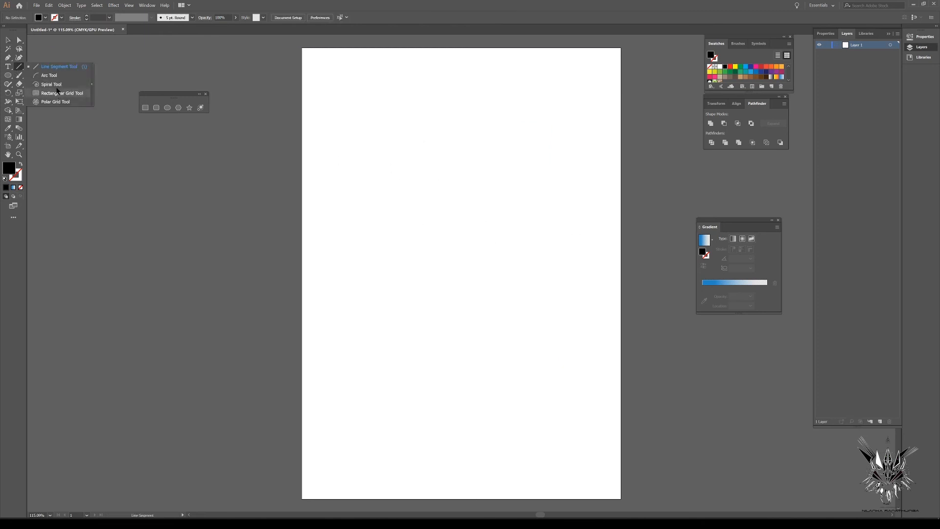
click(54, 85)
drag(428, 214, 498, 314)
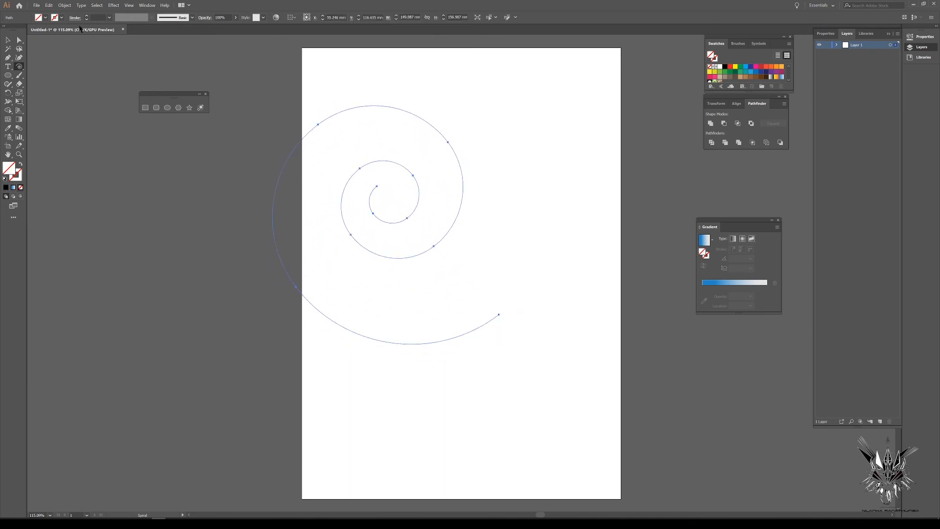
Step: Give the spiral a light blue stroke with a weight of 12 pt
click(61, 18)
click(41, 35)
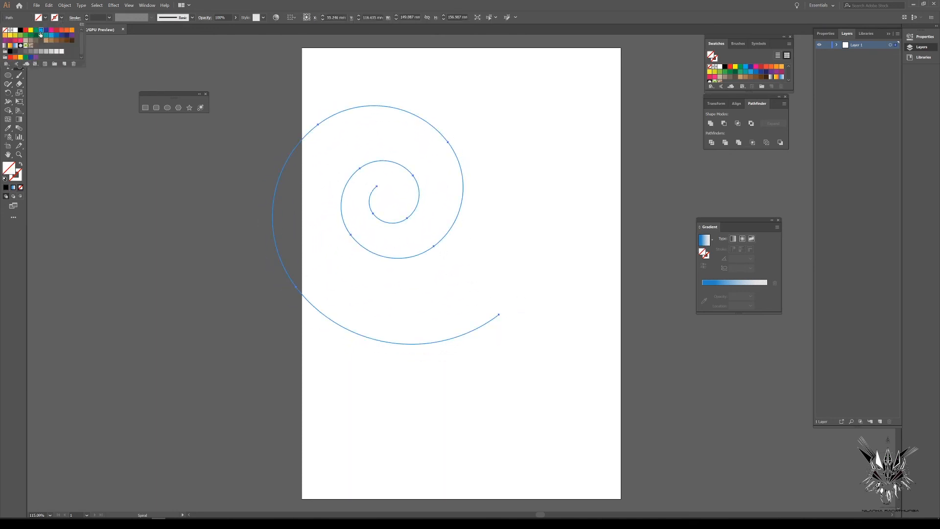
click(111, 19)
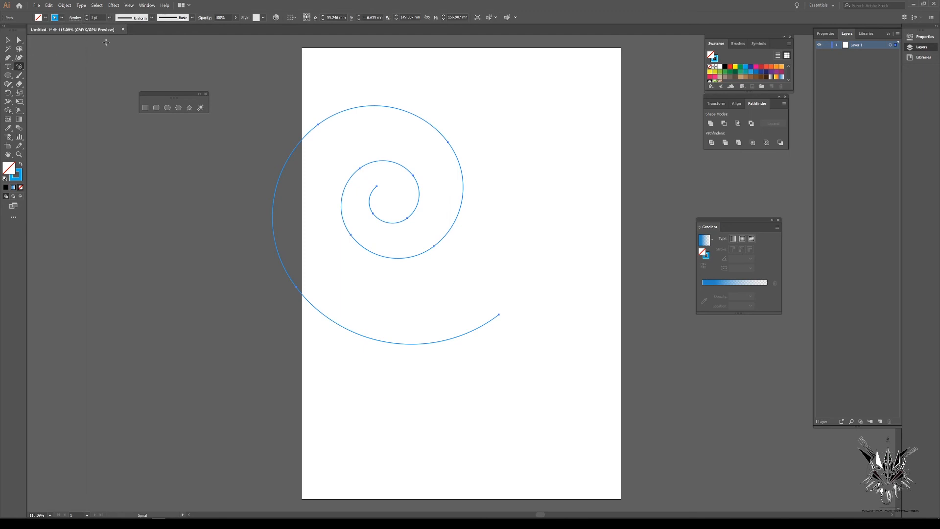
click(109, 18)
click(123, 137)
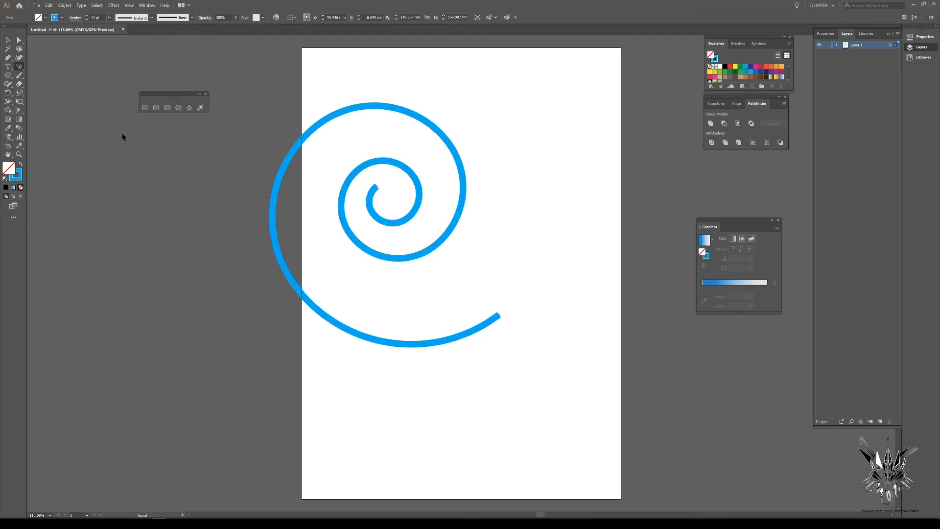
Step: Select the entire blue spiral and delete it from the artboard
click(7, 38)
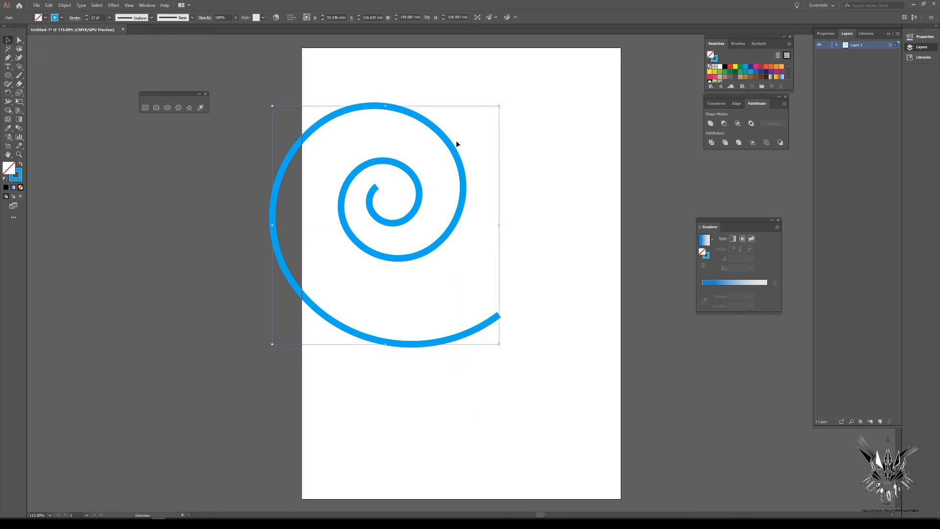
drag(521, 87, 339, 346)
key(Delete)
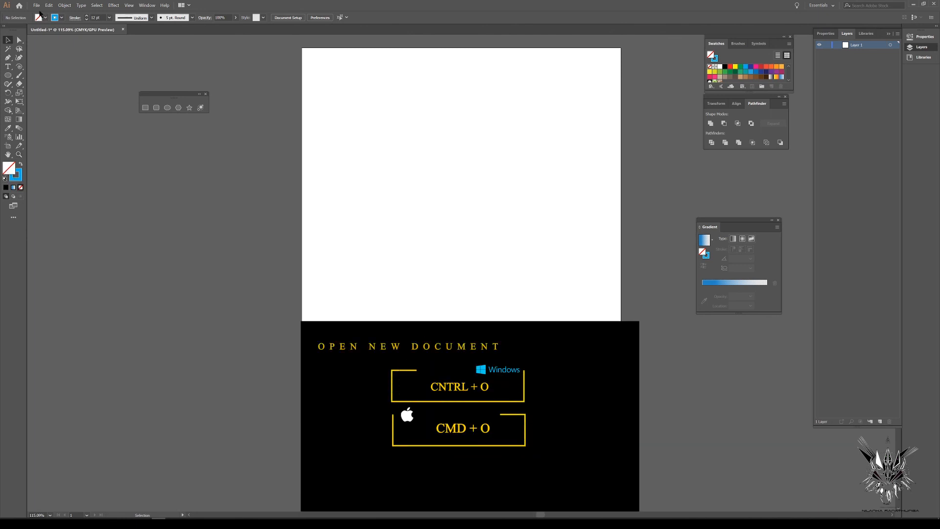
Step: Choose a salmon pink as the fill colour in the Color Picker
double_click(8, 169)
click(571, 227)
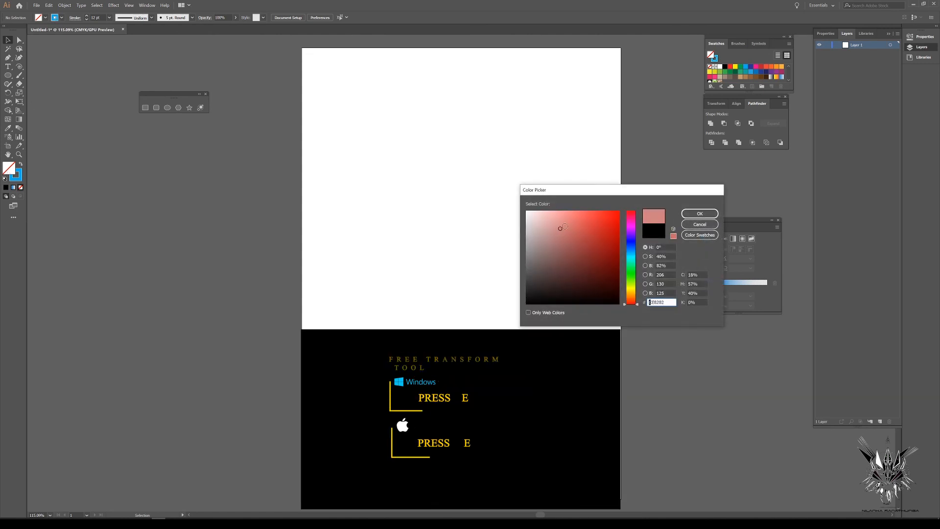
click(700, 214)
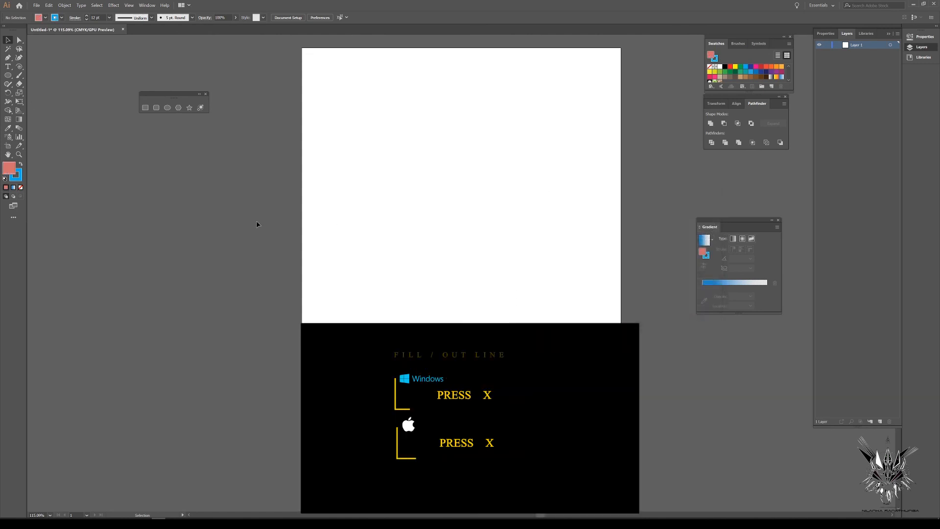
Step: Set the stroke colour to green 79B729 and swap the fill and stroke colours
double_click(19, 177)
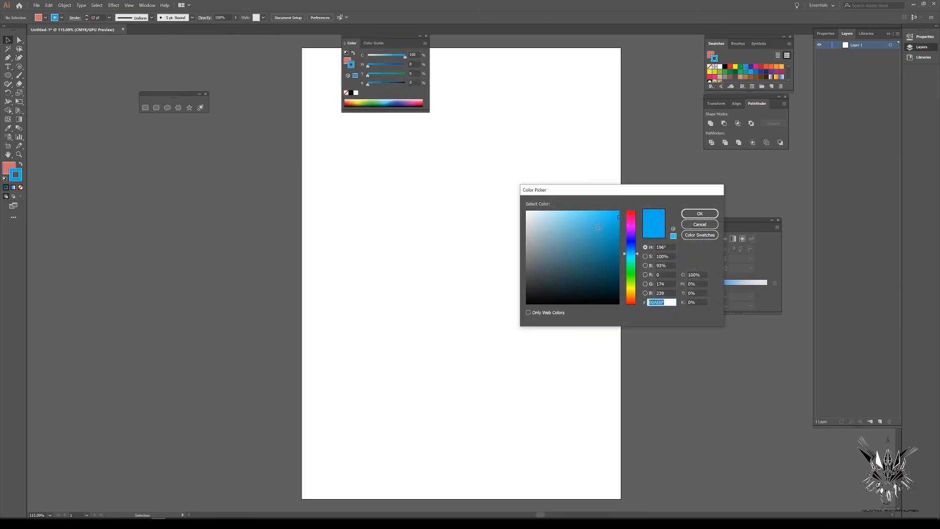
text(79B729)
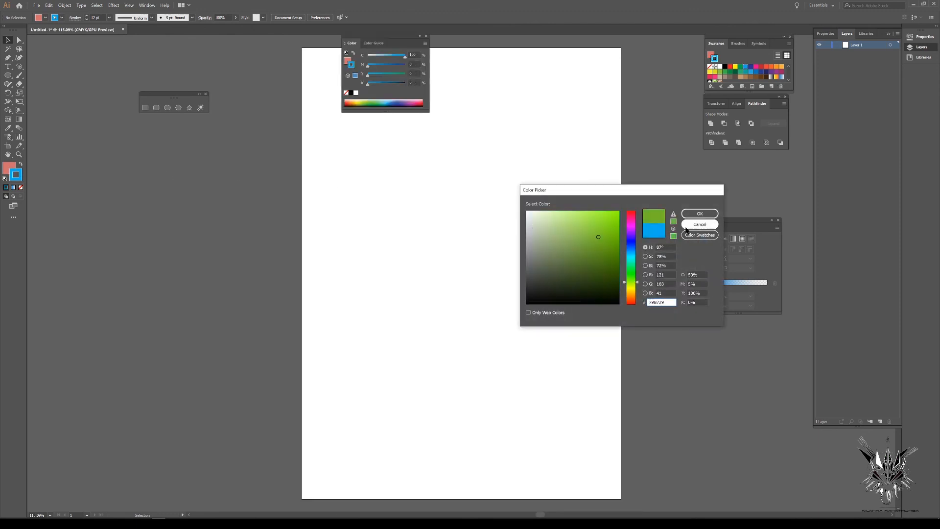
click(699, 214)
click(21, 166)
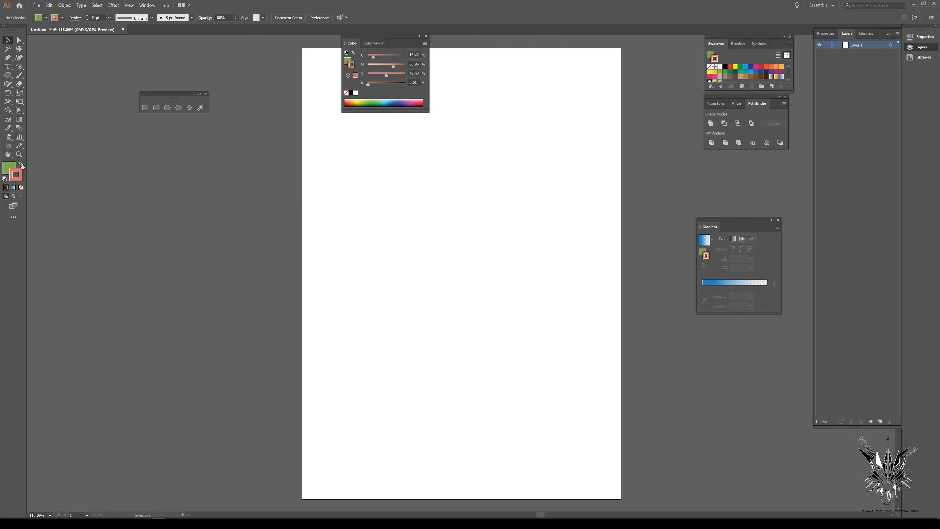
Step: Restore the default white fill and black stroke, and move the Color panel off the artboard to below the floating shape tools
click(5, 181)
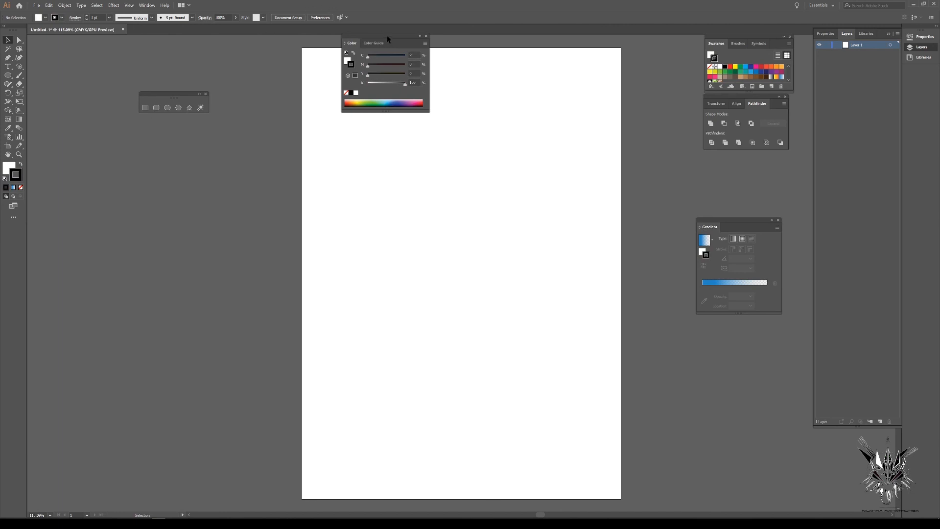
drag(388, 39, 181, 148)
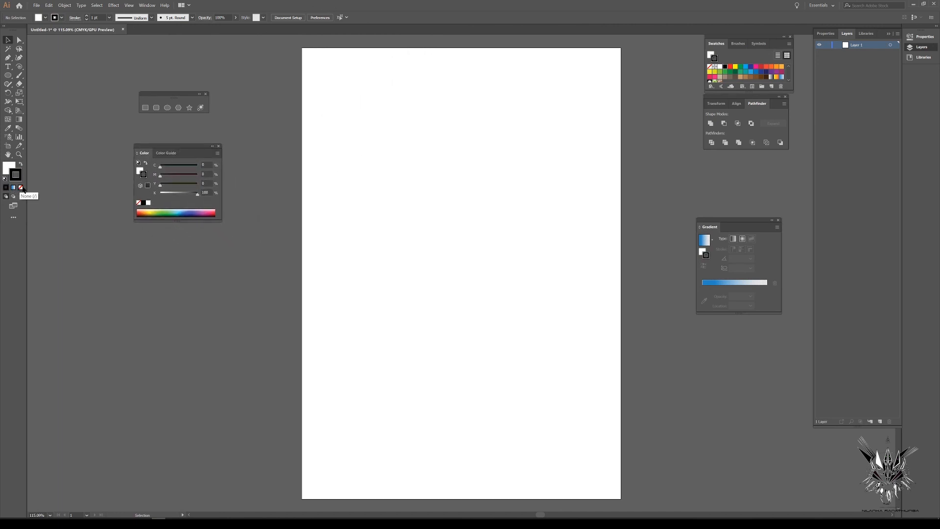
Step: Examine the complete list of available tools down to its end
click(14, 217)
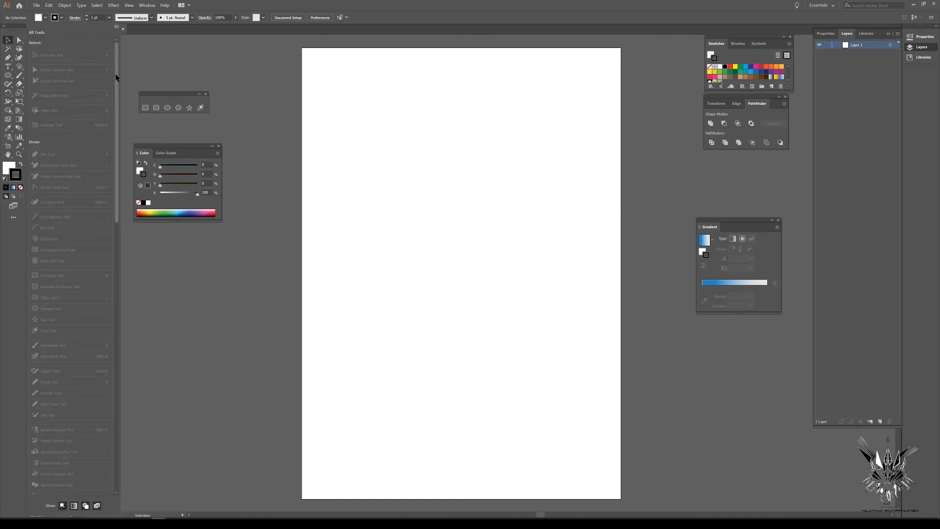
drag(115, 73, 137, 343)
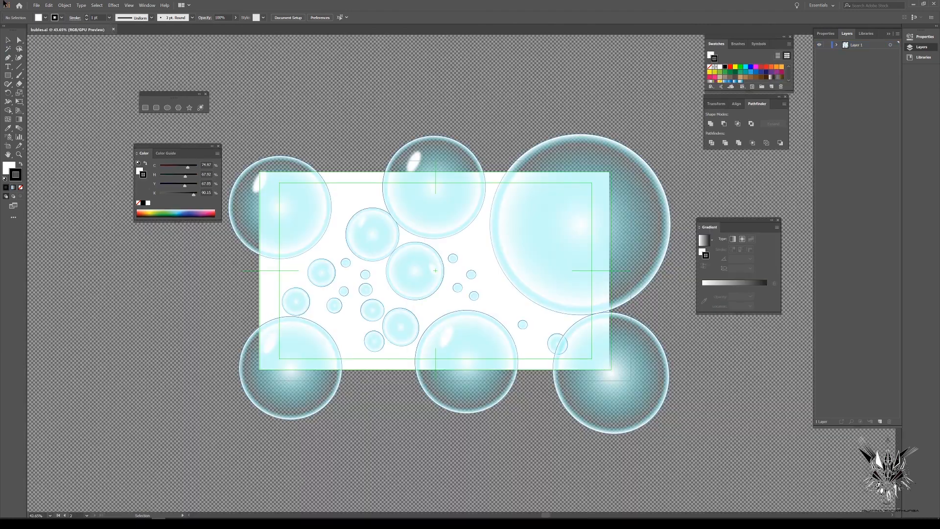
Step: Exit the application with the bubble artwork open
click(37, 5)
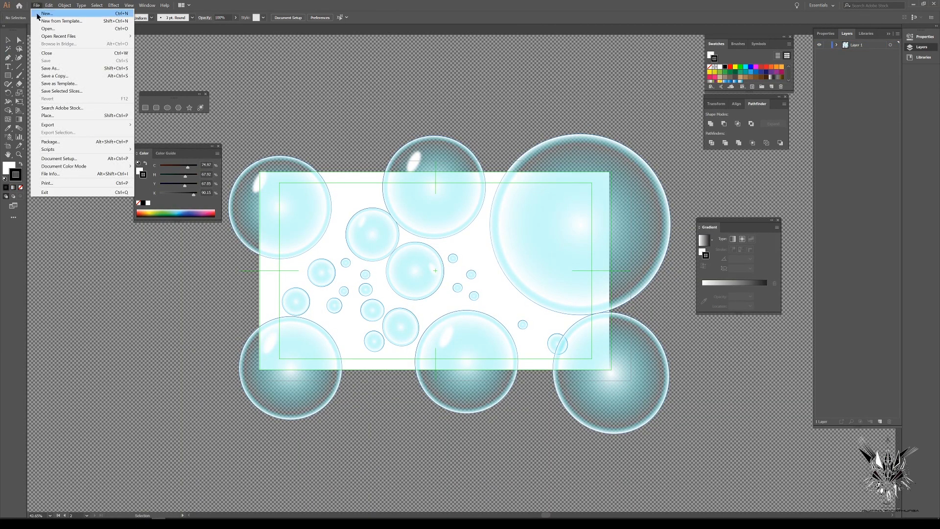
mouse_move(113, 127)
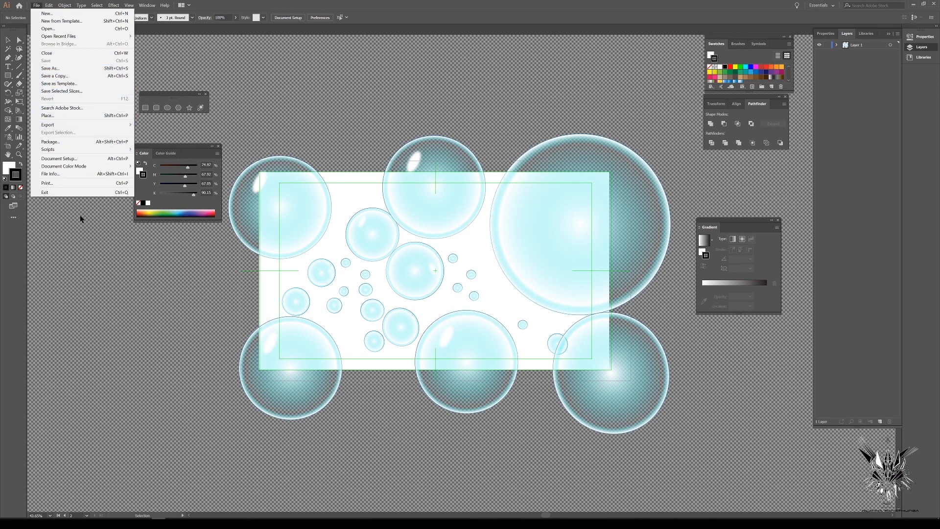
click(81, 194)
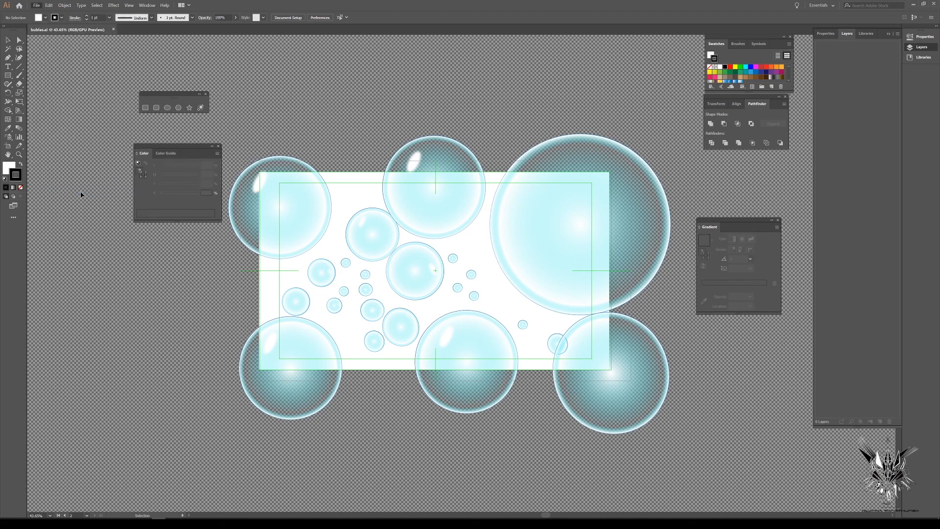